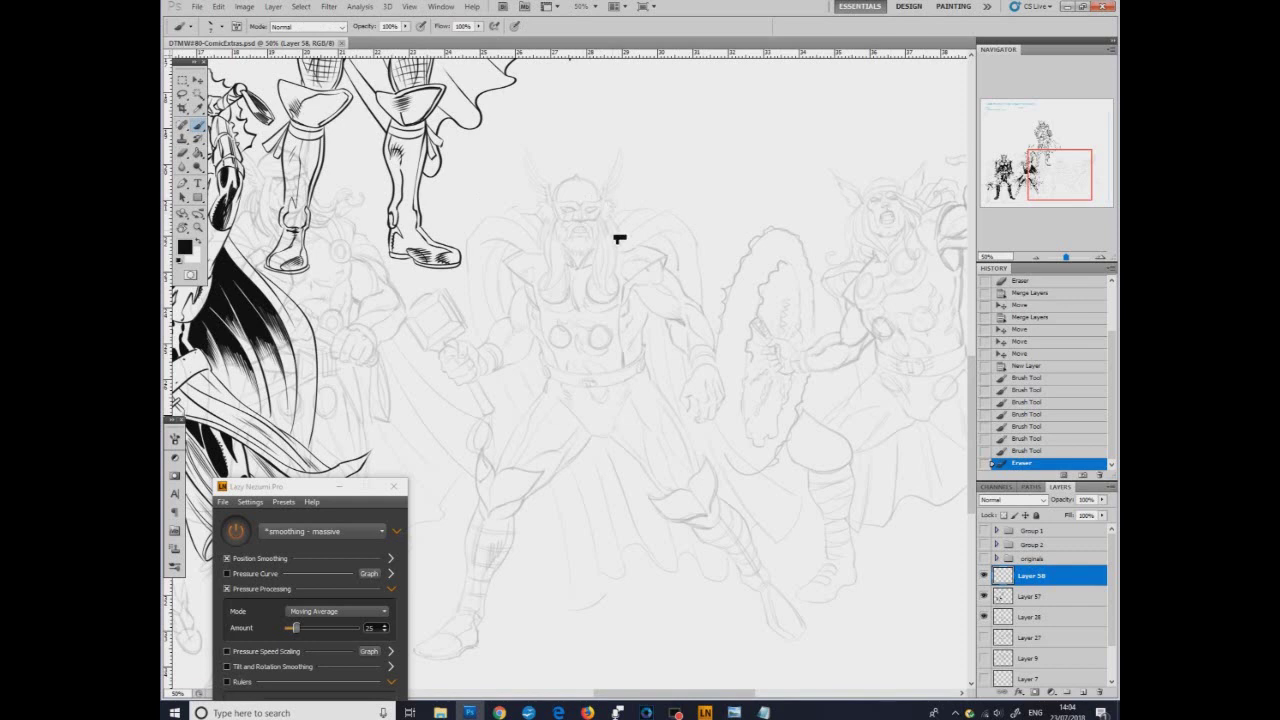
Ink the central bearded figure's right arm over the pencil sketch, from shoulder to wristband, with the Lazy Nezumi window moved clear.
left_click_drag(515, 273, 519, 295)
left_click_drag(305, 487, 263, 619)
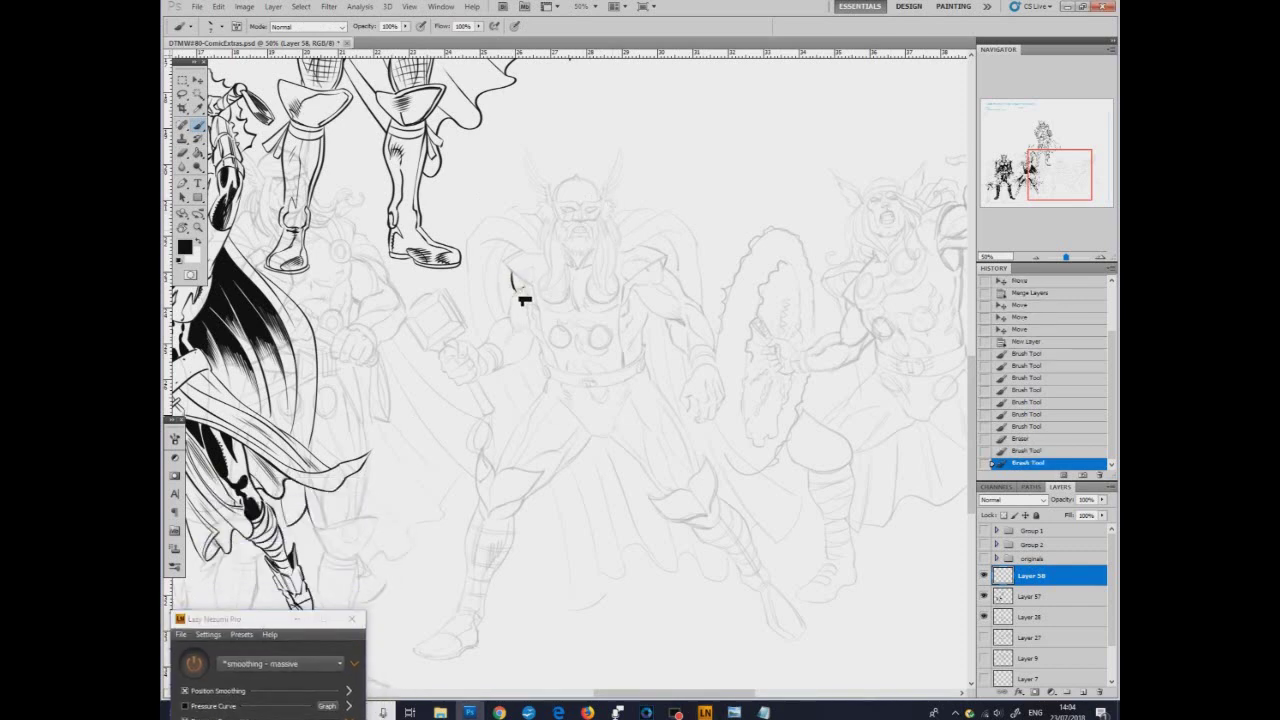
left_click_drag(521, 296, 525, 325)
key("ctrl+z")
mouse_move(512, 274)
left_mouse_down()
mouse_move(522, 341)
mouse_move(506, 361)
mouse_move(512, 325)
mouse_move(492, 348)
mouse_move(506, 355)
mouse_move(494, 386)
mouse_move(508, 378)
mouse_move(484, 353)
mouse_move(537, 348)
left_mouse_up()
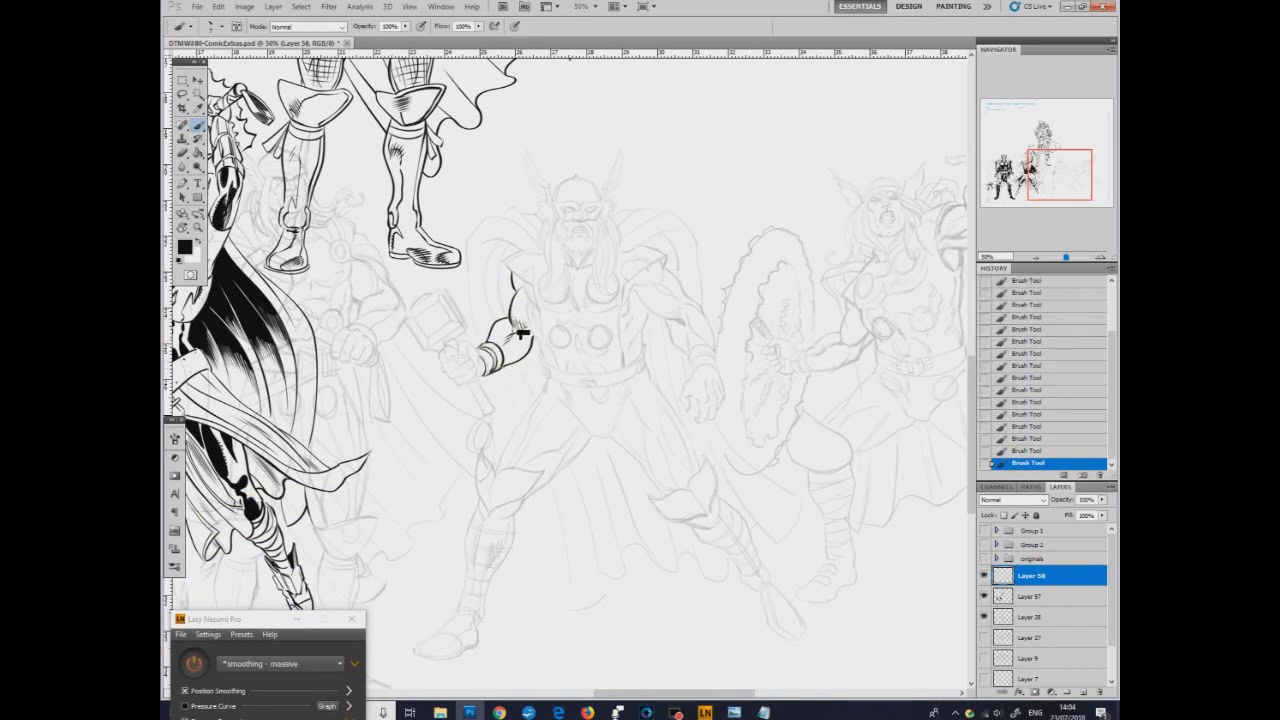
left_click_drag(536, 341, 514, 369)
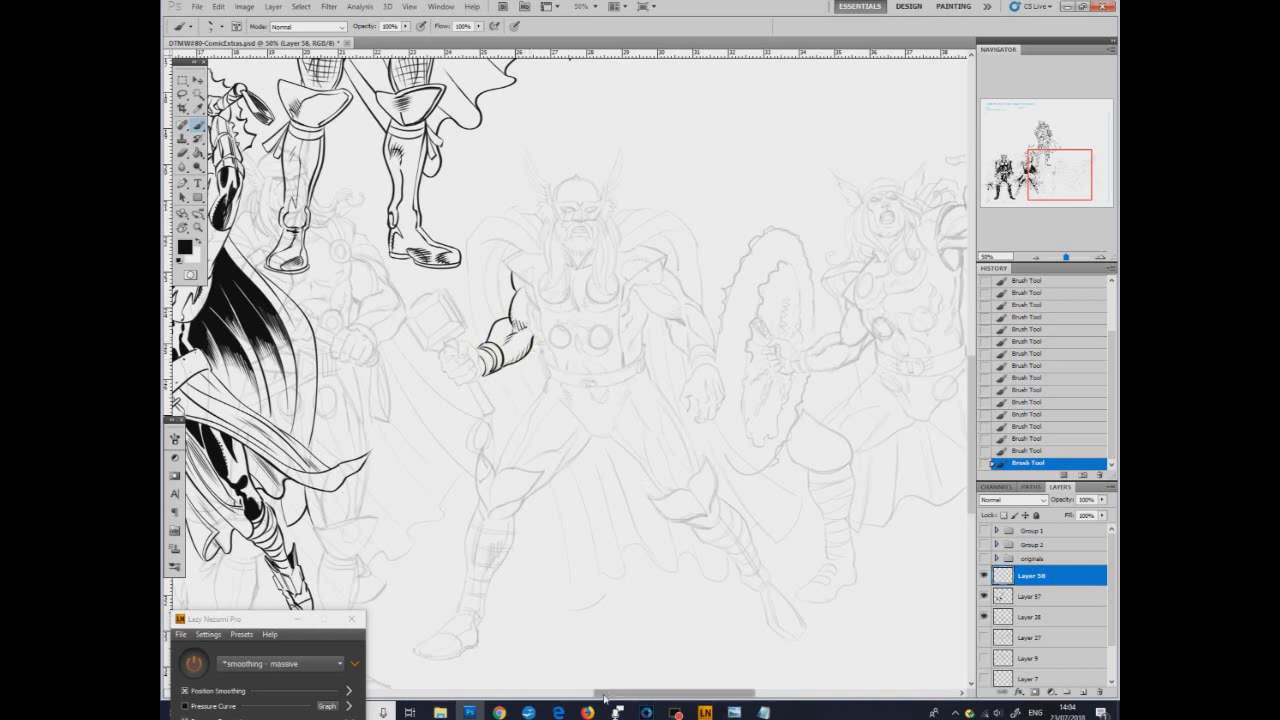
Ink both sides of the central figure's torso, from the armpits to the waist, with muscle shading along the ribs.
left_click_drag(700, 693, 707, 693)
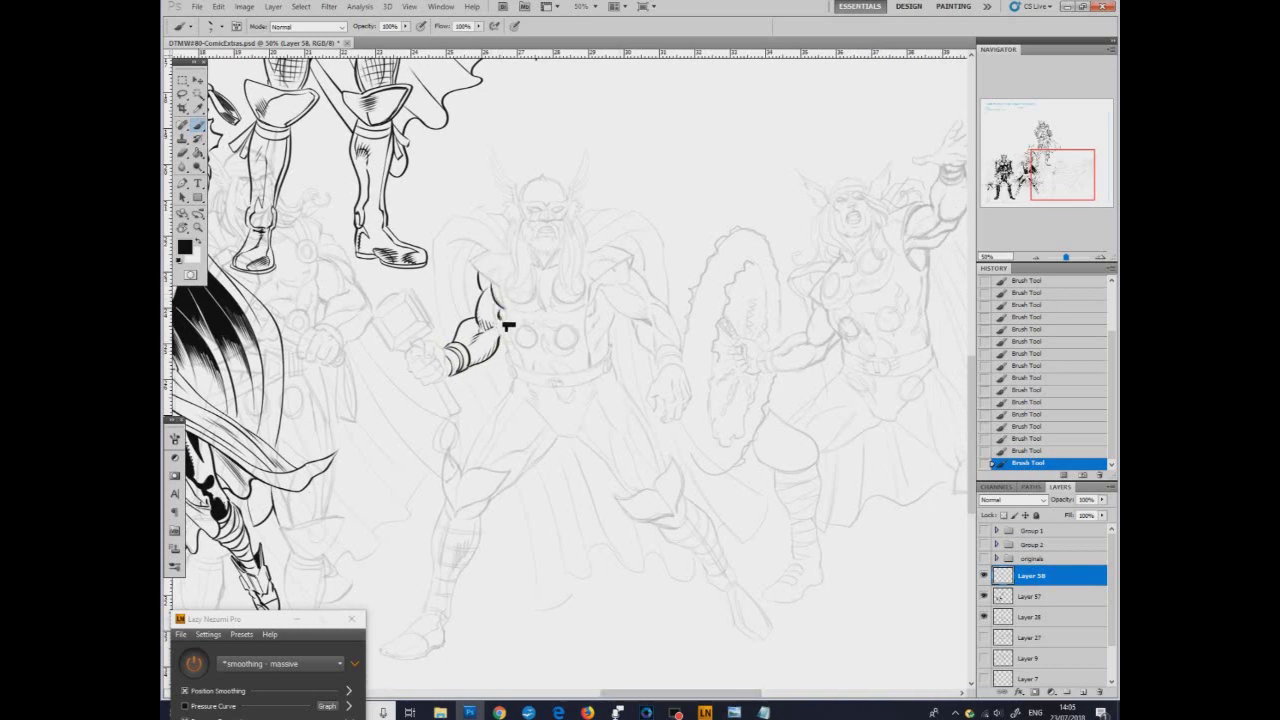
left_click_drag(508, 326, 511, 349)
left_click_drag(506, 303, 532, 377)
left_click_drag(588, 288, 588, 366)
left_click_drag(620, 322, 612, 294)
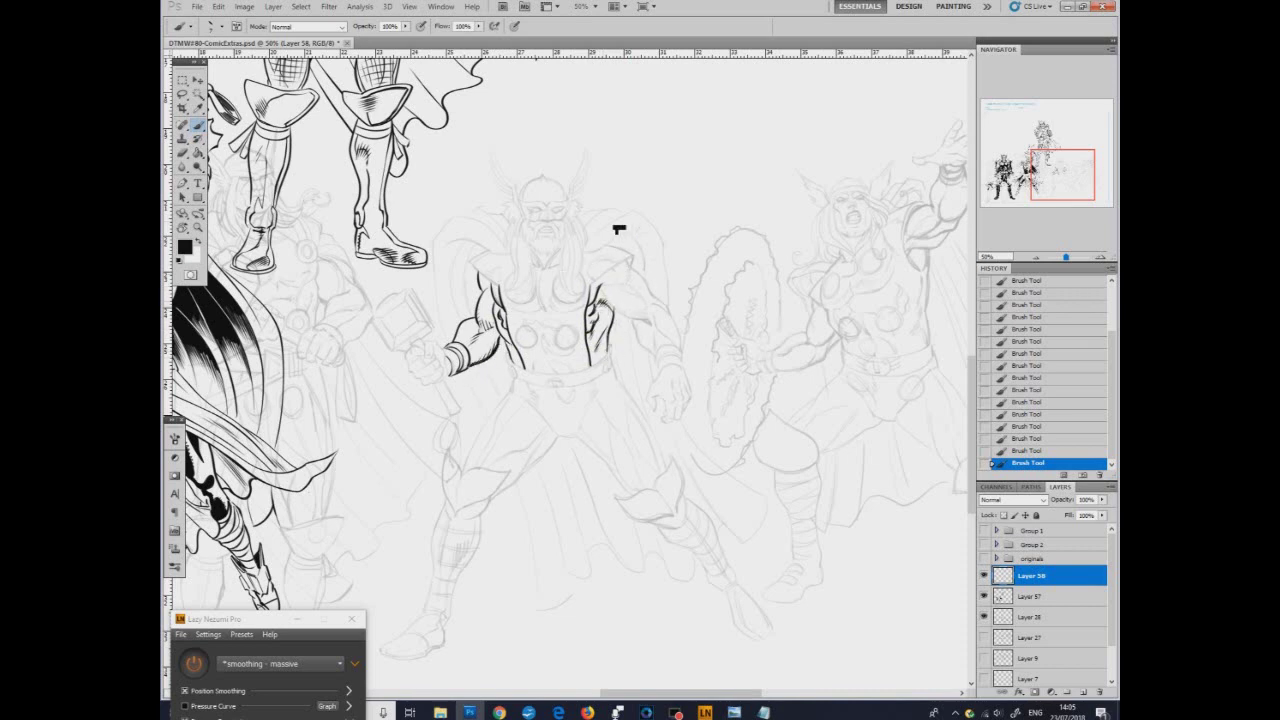
Ink the central figure's left shoulder and upper arm, redoing poor strokes and cleaning up the linework with the Eraser.
mouse_move(621, 313)
left_mouse_down()
mouse_move(649, 320)
mouse_move(619, 285)
left_mouse_up()
key("ctrl+alt+z")
key("ctrl+alt+z")
key("ctrl+alt+z")
mouse_move(621, 288)
left_mouse_down()
mouse_move(637, 293)
mouse_move(643, 279)
mouse_move(655, 305)
left_mouse_up()
left_click(1054, 377)
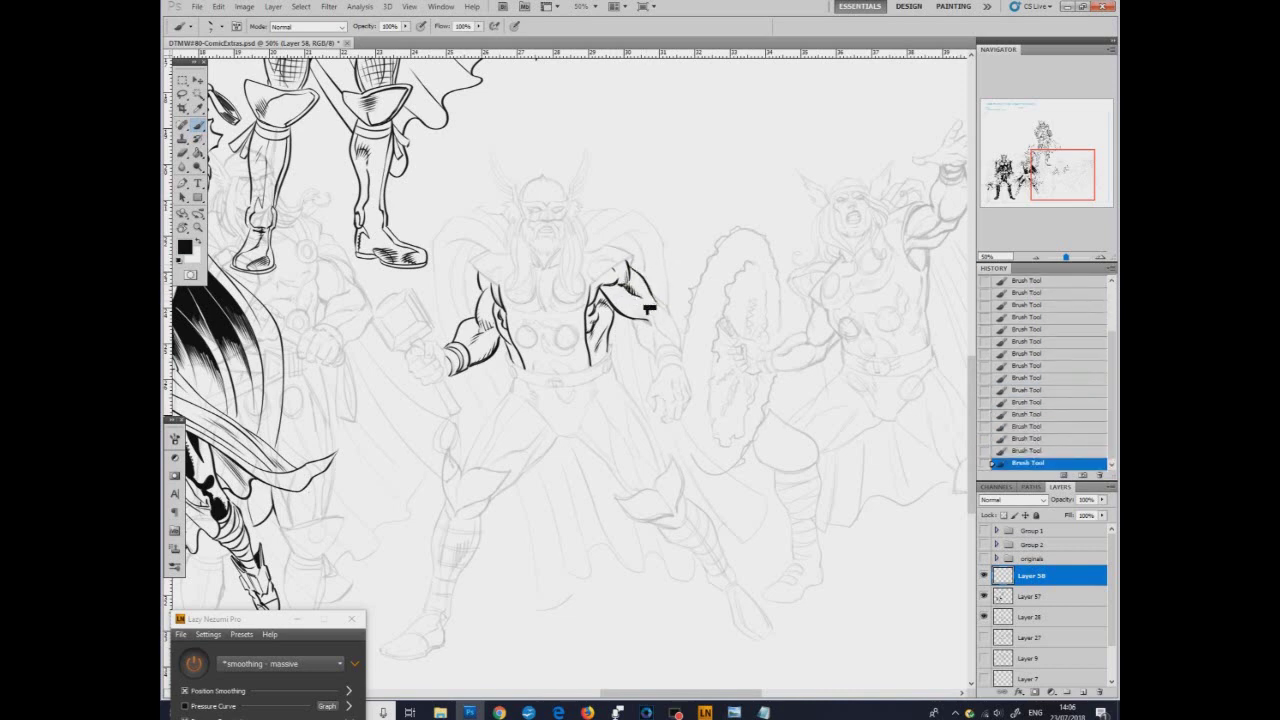
key("e")
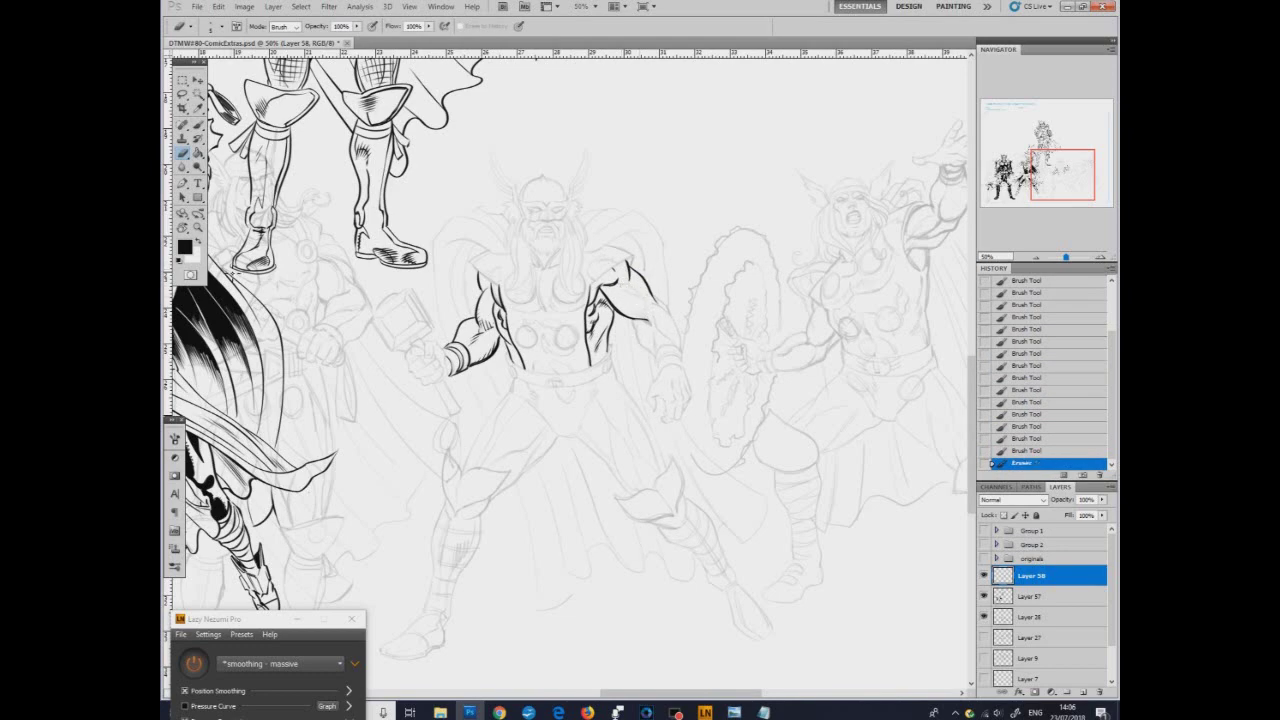
Ink the central figure's left forearm and wristband on a rotated canvas, and restore the upright view.
left_click(182, 228)
left_click_drag(785, 402, 657, 586)
left_click(198, 125)
left_click_drag(651, 404, 656, 414)
left_click_drag(655, 406, 662, 418)
left_click_drag(664, 408, 666, 420)
mouse_move(656, 404)
left_mouse_down()
mouse_move(632, 448)
mouse_move(646, 418)
mouse_move(632, 436)
mouse_move(662, 428)
mouse_move(646, 437)
mouse_move(682, 400)
mouse_move(660, 433)
mouse_move(684, 413)
mouse_move(670, 451)
mouse_move(640, 464)
left_mouse_up()
key("ctrl+z")
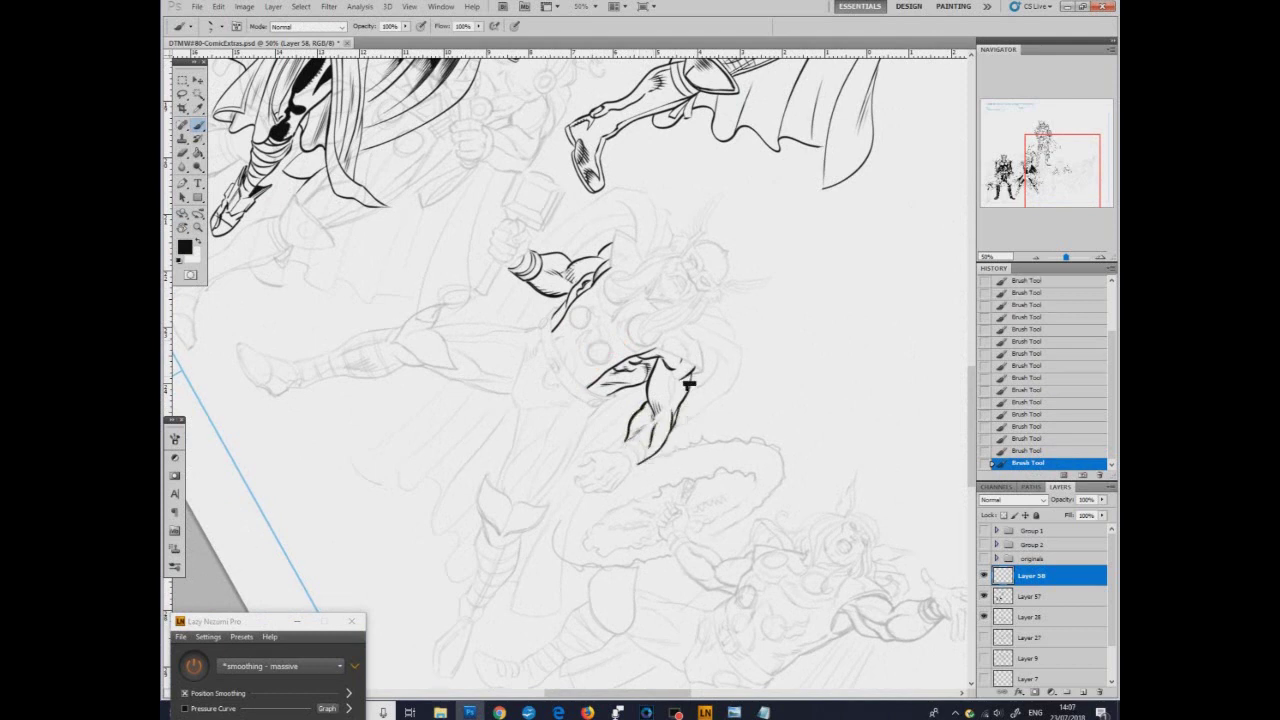
left_click_drag(672, 422, 689, 383)
mouse_move(624, 439)
left_mouse_down()
mouse_move(645, 462)
mouse_move(632, 473)
mouse_move(641, 463)
left_mouse_up()
key("r")
key("Escape")
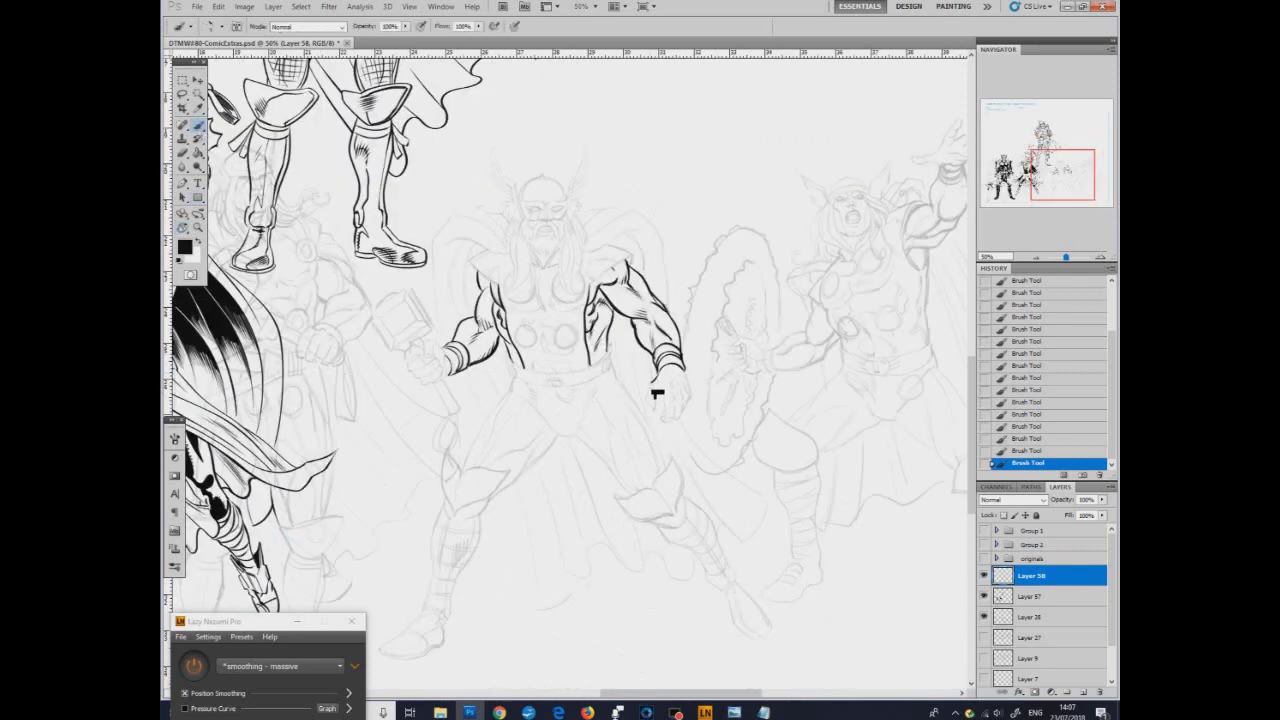
Ink the central figure's open left hand, clenched right fist and the pointed edge of the right shoulder piece.
mouse_move(656, 395)
left_mouse_down()
mouse_move(660, 417)
mouse_move(678, 380)
mouse_move(677, 392)
left_mouse_up()
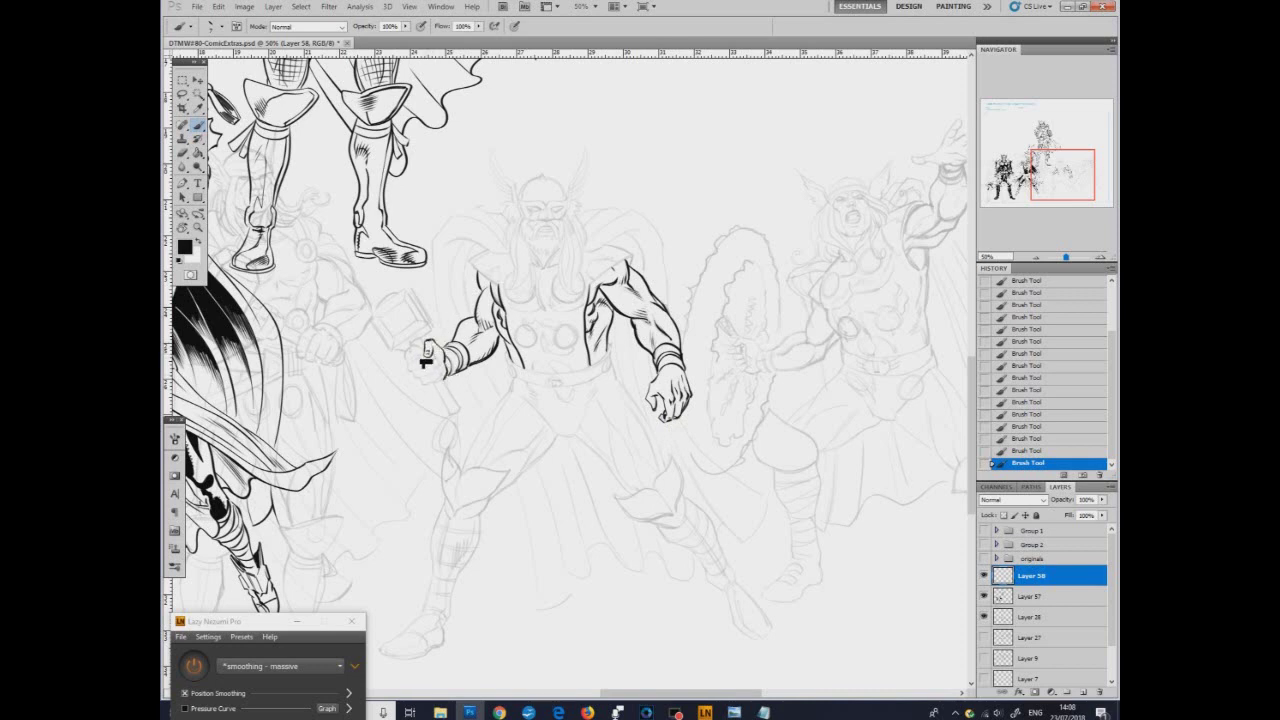
mouse_move(424, 348)
left_mouse_down()
mouse_move(407, 358)
mouse_move(421, 379)
mouse_move(442, 377)
left_mouse_up()
left_click_drag(468, 262, 473, 270)
Ink the curved belt around the central figure's waist, rotating the canvas for the long strokes and resetting it.
left_click(187, 226)
mouse_move(723, 209)
left_mouse_down()
mouse_move(777, 286)
mouse_move(705, 554)
left_mouse_up()
left_click(201, 127)
left_click_drag(584, 326, 578, 402)
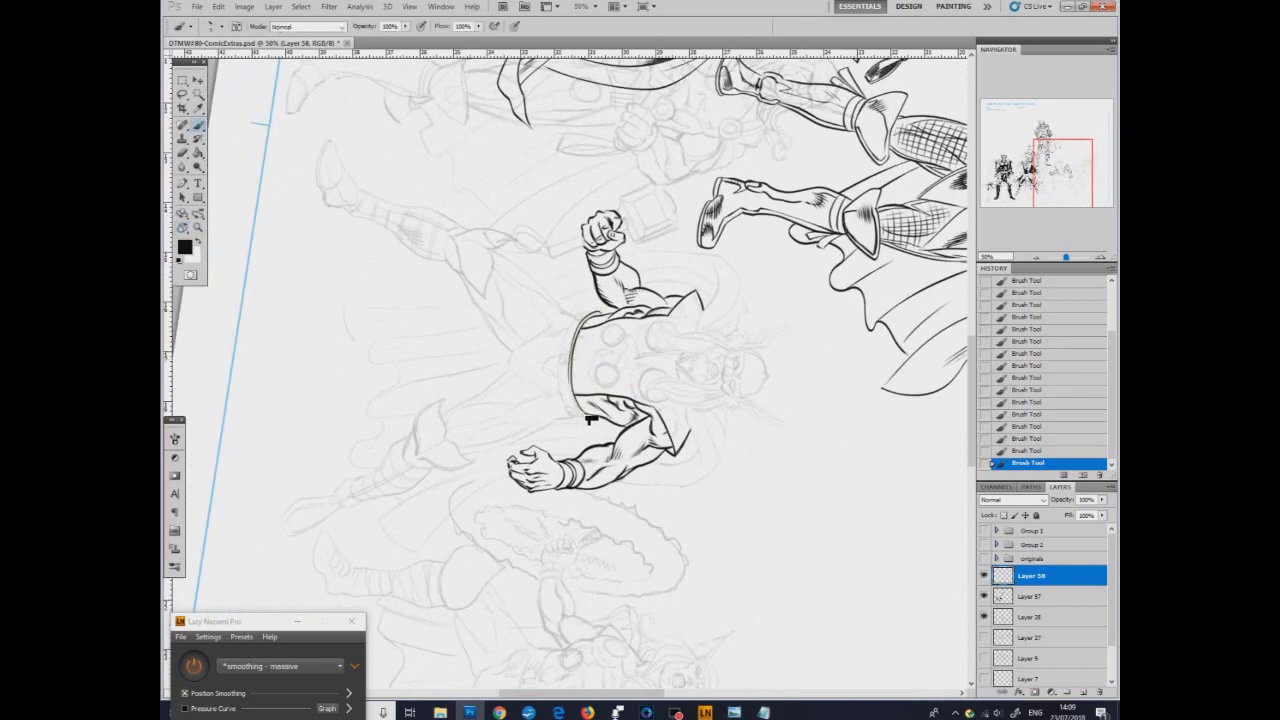
mouse_move(580, 313)
left_mouse_down()
mouse_move(566, 367)
mouse_move(567, 418)
left_mouse_up()
double_click(183, 228)
left_click(199, 126)
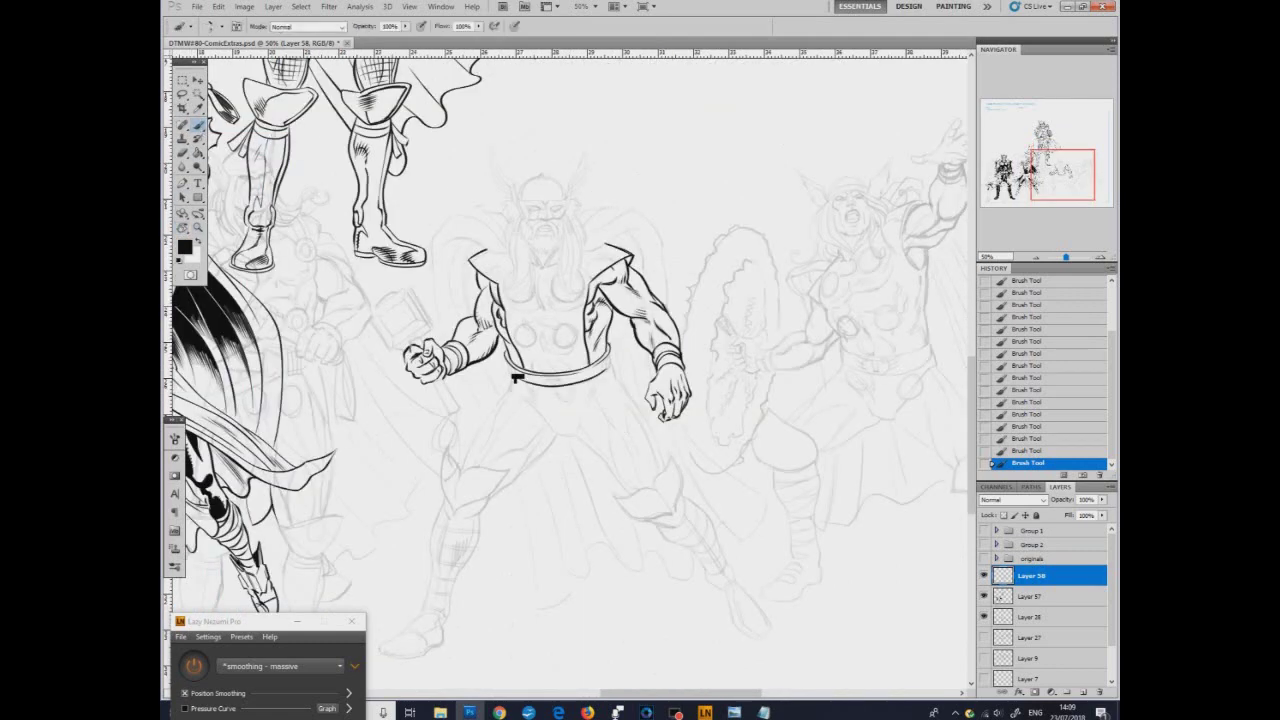
mouse_move(612, 353)
left_mouse_down()
mouse_move(609, 370)
mouse_move(554, 386)
left_mouse_up()
Ink the abdominal muscle shapes above the central figure's belt buckle, redoing the stroke that went wrong.
left_click_drag(545, 358, 562, 368)
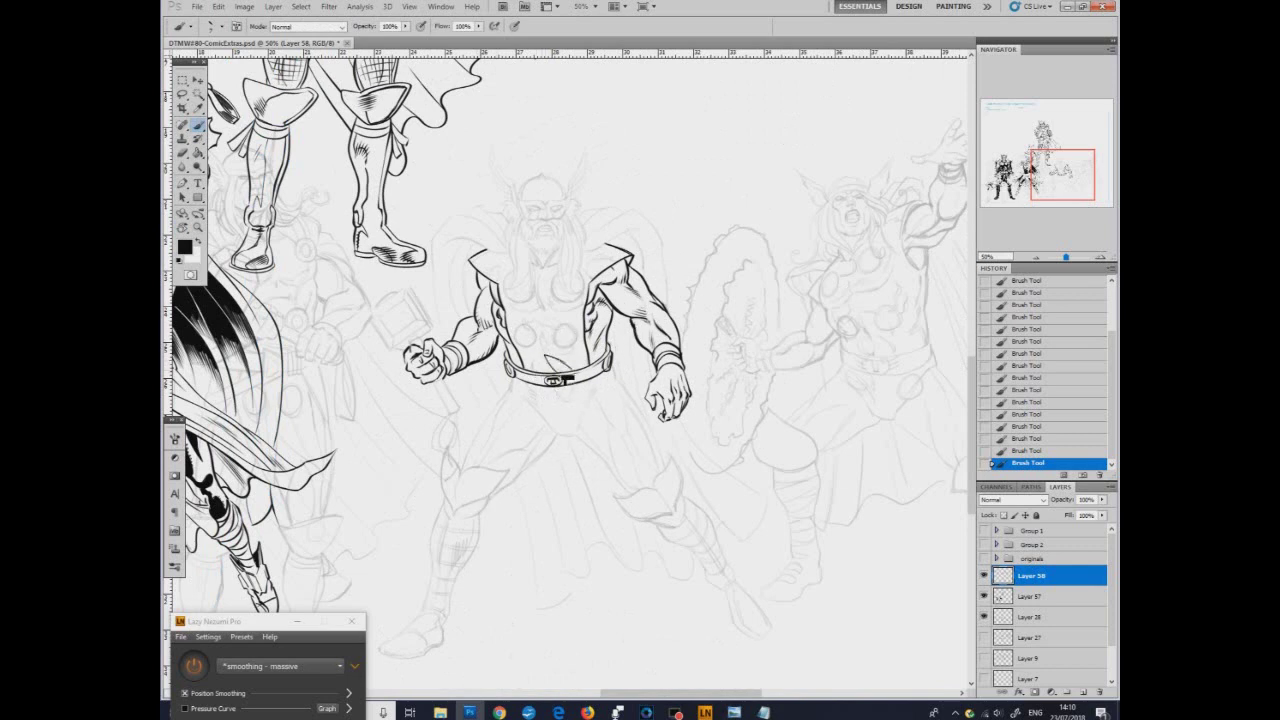
key("ctrl+z")
mouse_move(541, 333)
left_mouse_down()
mouse_move(565, 322)
mouse_move(580, 354)
mouse_move(562, 348)
left_mouse_up()
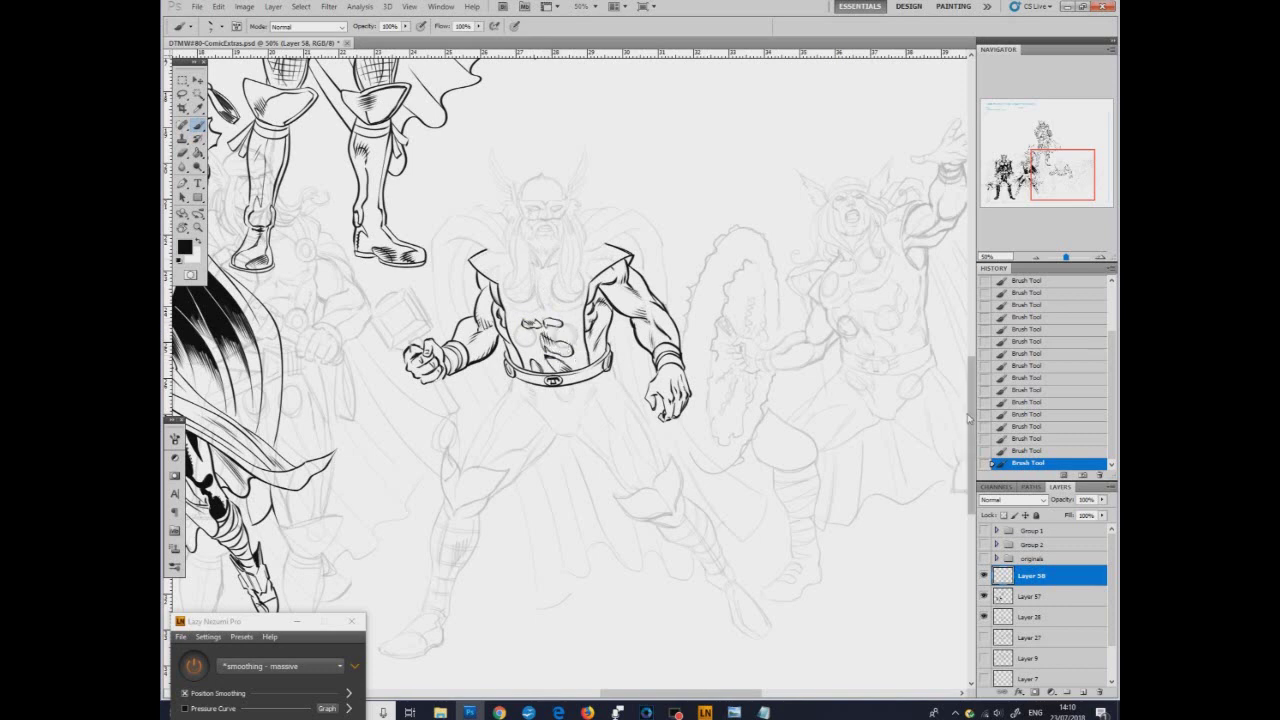
Ink the central figure's chest muscles and shoulder-piece shading on a rotated canvas, undoing stray strokes and resetting the view.
left_click_drag(971, 435, 971, 413)
mouse_move(591, 355)
left_mouse_down()
mouse_move(614, 358)
mouse_move(590, 391)
mouse_move(552, 400)
mouse_move(488, 361)
mouse_move(537, 508)
mouse_move(622, 498)
left_mouse_up()
key("ctrl+alt+z")
key("ctrl+alt+z")
key("ctrl+alt+z")
key("r")
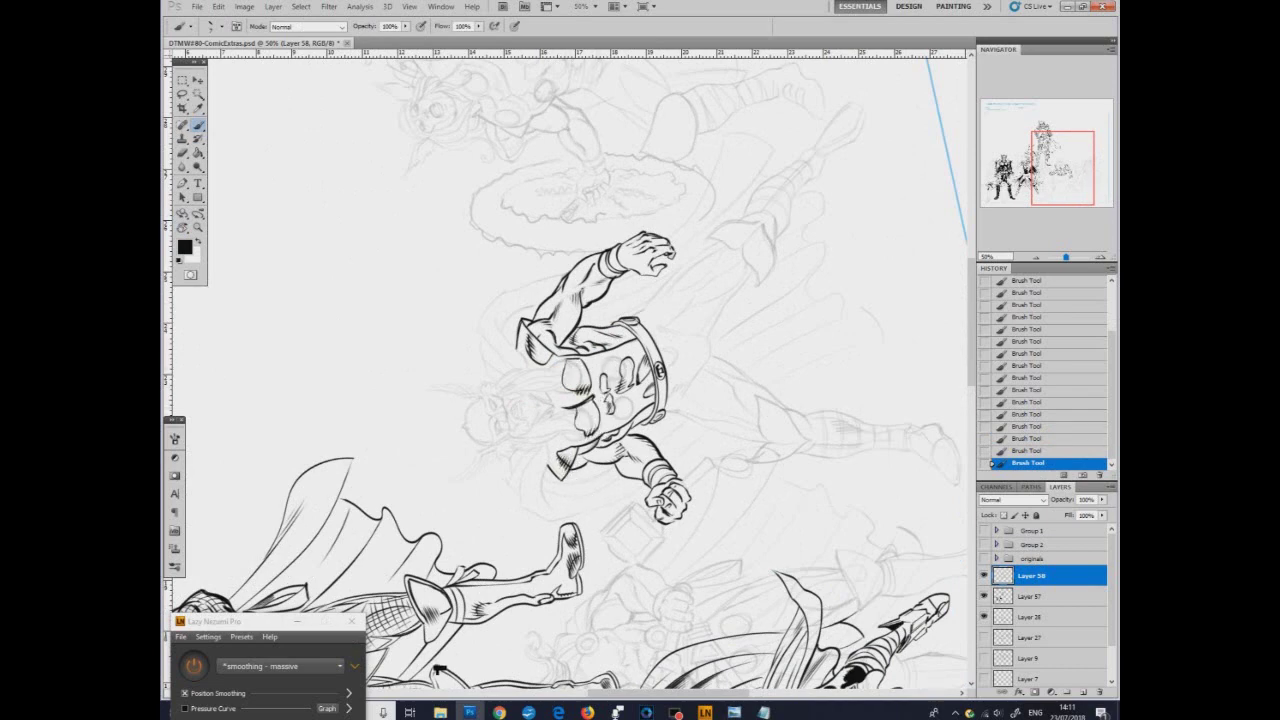
double_click(182, 227)
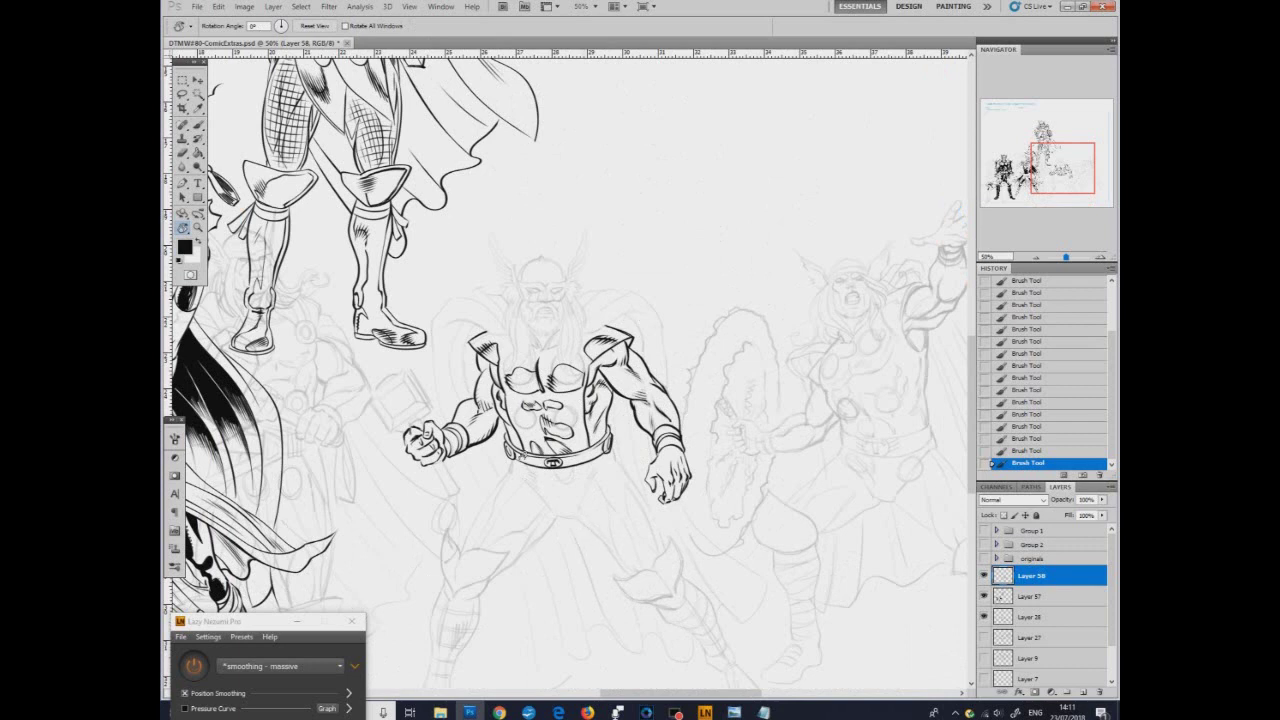
key("b")
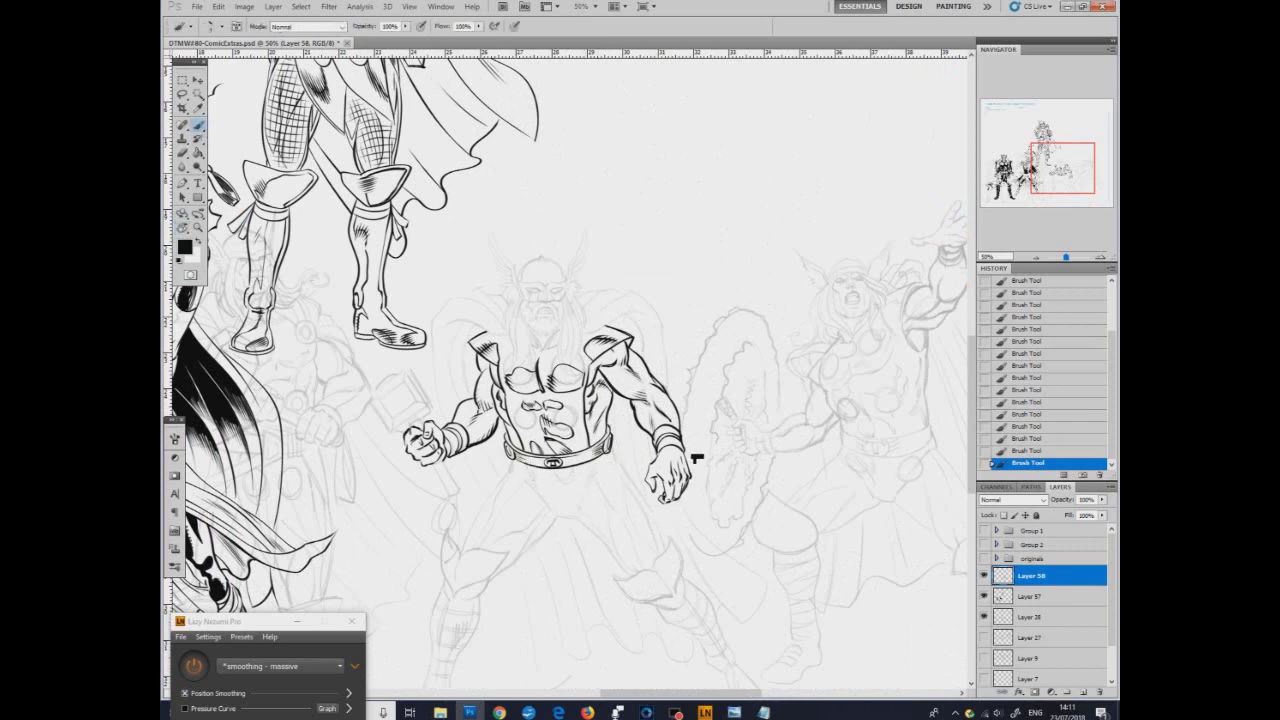
Ink the pointed knee guard and thigh outlines of the central figure's right leg.
scroll(694, 457, "down", 3)
mouse_move(446, 378)
left_mouse_down()
mouse_move(460, 405)
mouse_move(508, 400)
mouse_move(452, 445)
left_mouse_up()
left_click_drag(446, 378, 452, 445)
left_click_drag(513, 320, 478, 386)
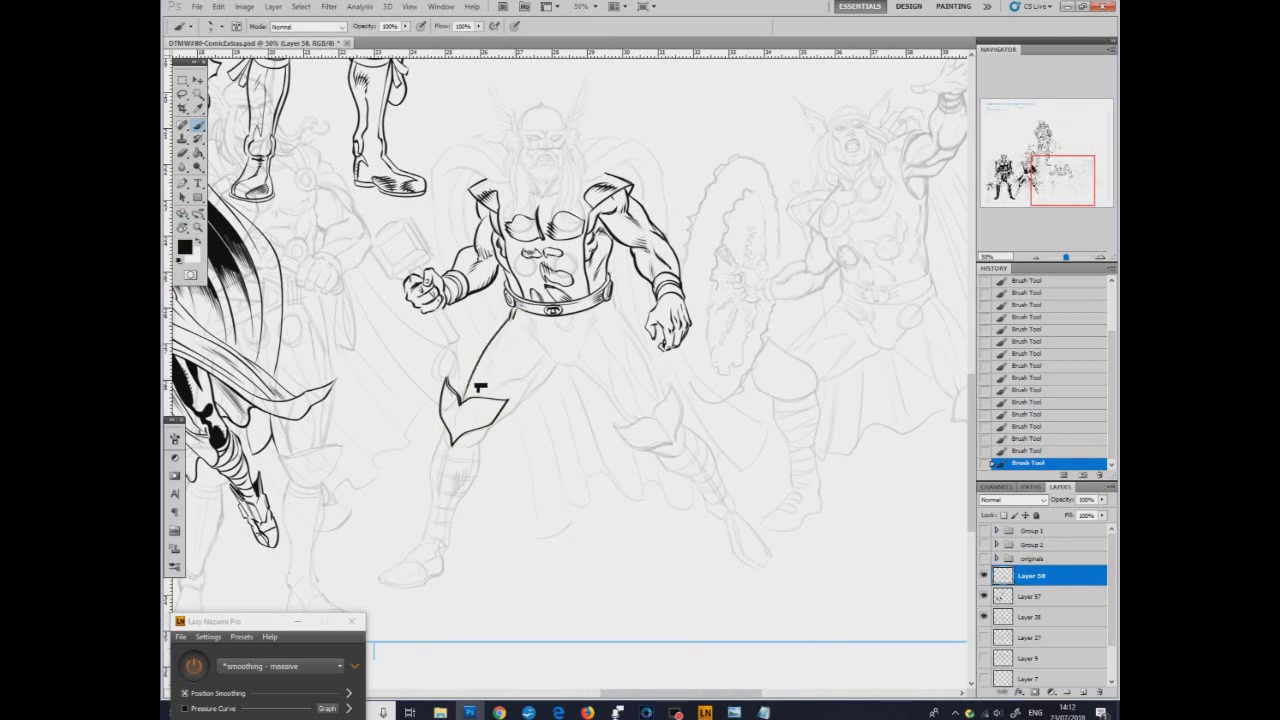
mouse_move(492, 430)
left_mouse_down()
mouse_move(446, 440)
mouse_move(451, 479)
mouse_move(577, 364)
left_mouse_up()
Ink the central figure's left thigh, its muscle lines and the pointed knee guard, stepping back a bad stroke.
mouse_move(523, 323)
left_mouse_down()
mouse_move(568, 373)
mouse_move(527, 310)
mouse_move(526, 338)
mouse_move(540, 346)
mouse_move(523, 342)
mouse_move(473, 403)
mouse_move(503, 380)
mouse_move(492, 406)
mouse_move(548, 362)
mouse_move(499, 426)
mouse_move(553, 371)
mouse_move(586, 367)
mouse_move(634, 427)
left_mouse_up()
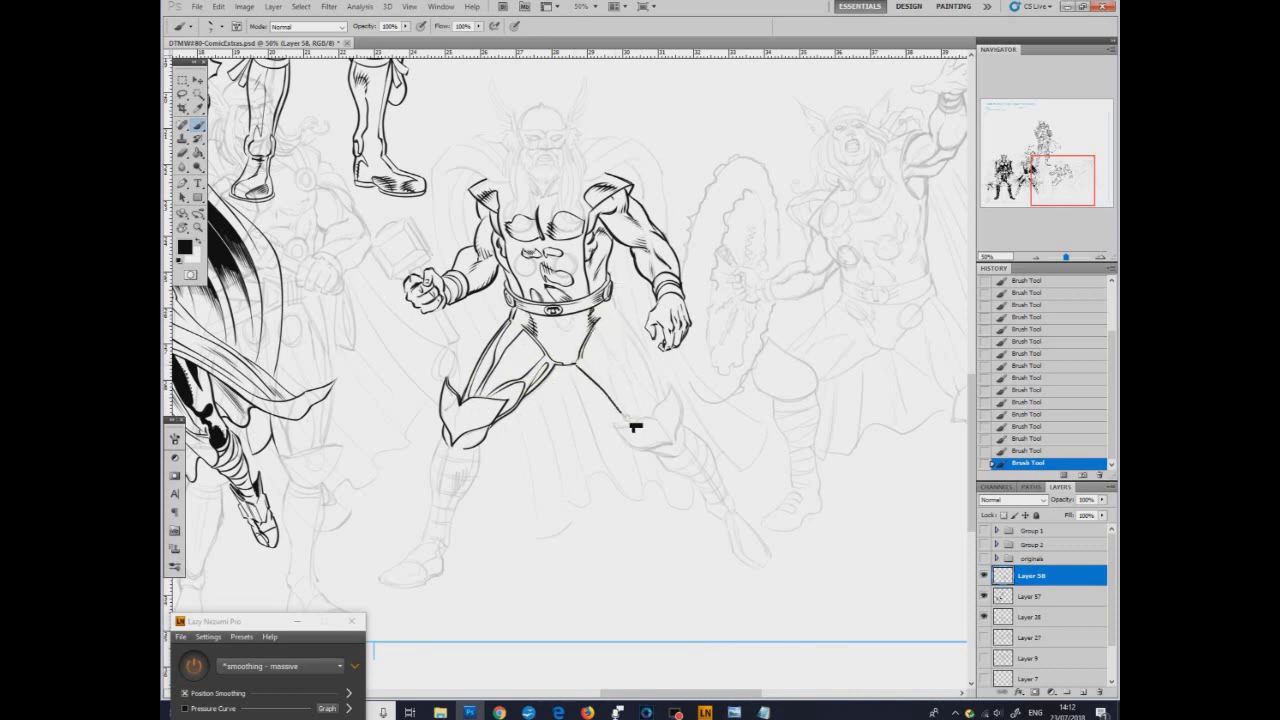
mouse_move(620, 305)
left_mouse_down()
mouse_move(657, 369)
mouse_move(666, 424)
mouse_move(619, 435)
mouse_move(662, 429)
mouse_move(635, 443)
mouse_move(661, 428)
mouse_move(673, 386)
left_mouse_up()
mouse_move(614, 427)
left_mouse_down()
mouse_move(673, 447)
mouse_move(656, 452)
mouse_move(677, 447)
left_mouse_up()
left_click(1016, 451)
left_click_drag(672, 386, 684, 447)
mouse_move(652, 450)
left_mouse_down()
mouse_move(670, 455)
mouse_move(685, 432)
left_mouse_up()
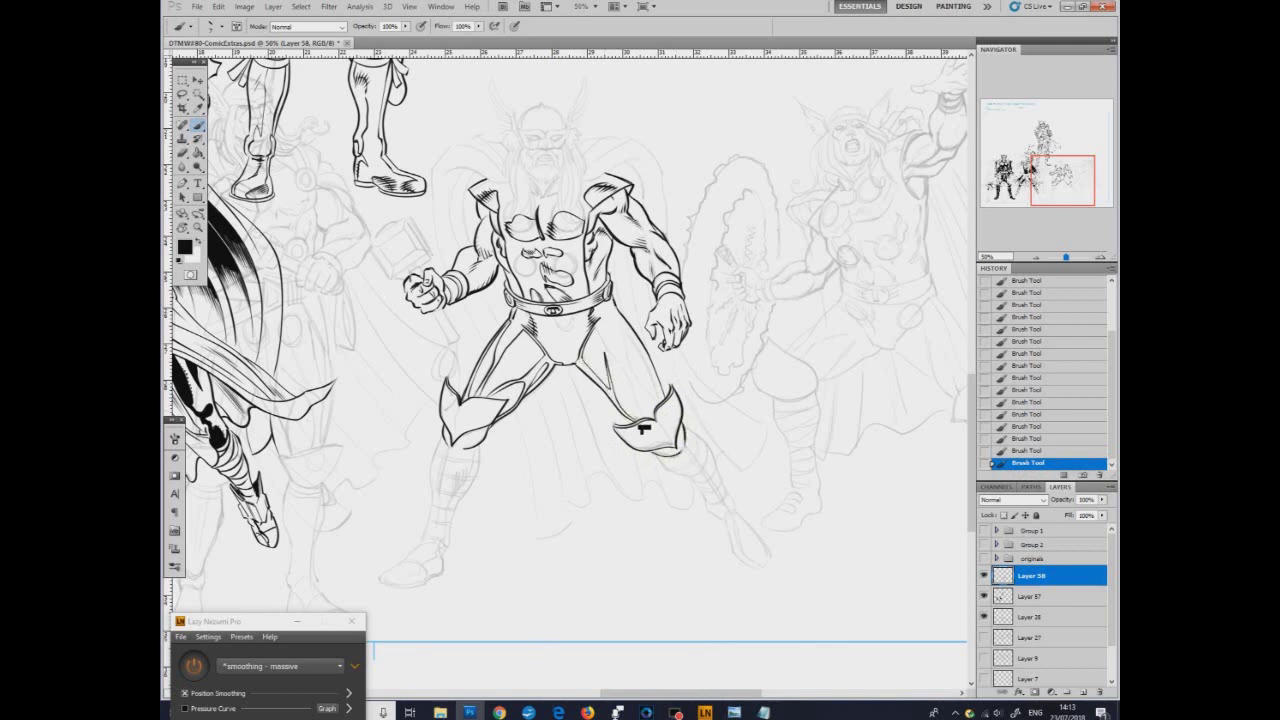
left_click_drag(630, 345, 663, 410)
Ink the shin outlines and boot of the central figure's right leg.
left_click_drag(486, 456, 451, 537)
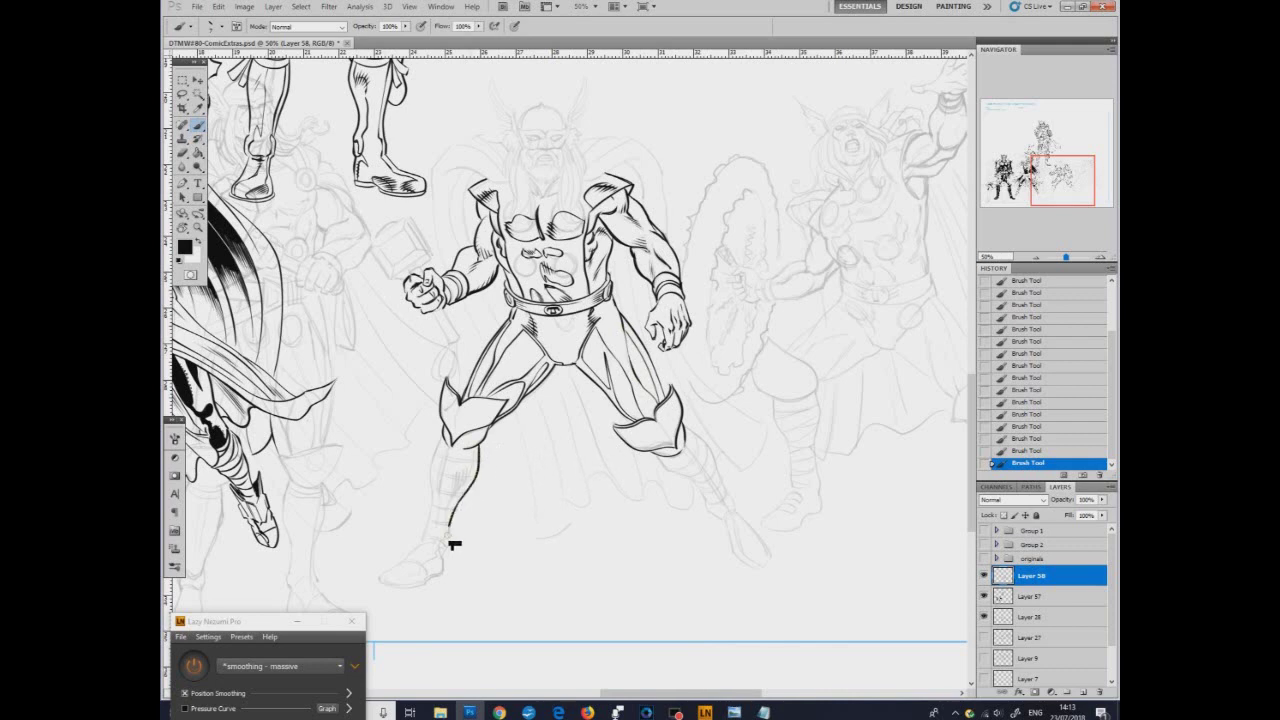
mouse_move(447, 446)
left_mouse_down()
mouse_move(397, 563)
mouse_move(437, 582)
mouse_move(451, 562)
left_mouse_up()
mouse_move(383, 585)
left_mouse_down()
mouse_move(406, 597)
mouse_move(452, 573)
left_mouse_up()
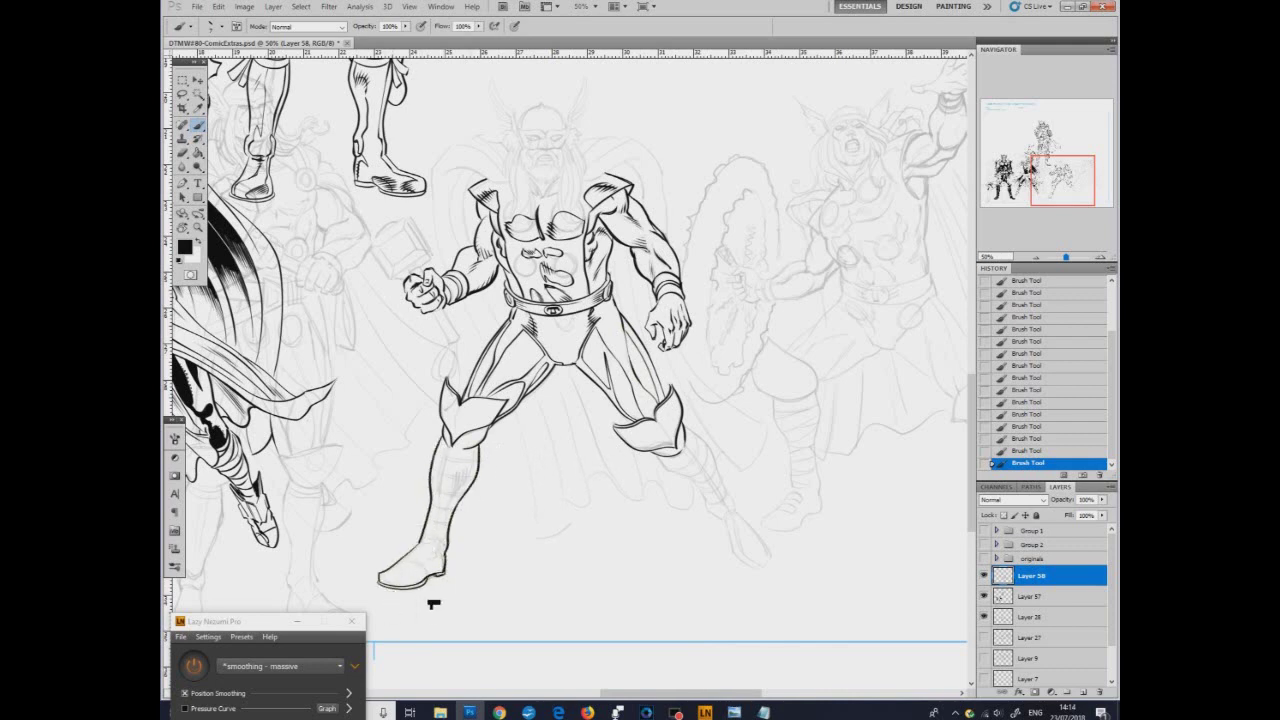
Ink the shin outlines and boot of the central figure's left leg, redoing one outline stroke.
left_click_drag(661, 460, 718, 520)
mouse_move(690, 433)
left_mouse_down()
mouse_move(740, 512)
mouse_move(748, 566)
left_mouse_up()
key("ctrl+z")
scroll(748, 566, "down", 2)
left_click_drag(725, 417, 757, 465)
left_click_drag(757, 465, 771, 452)
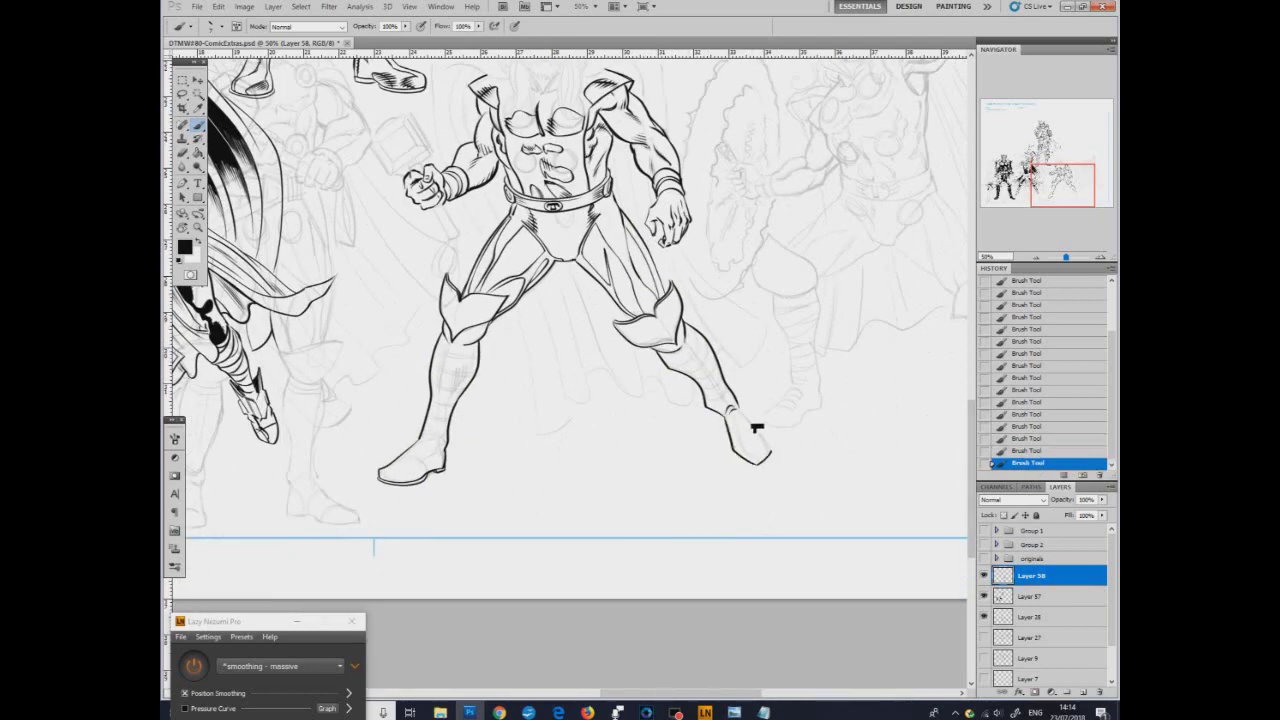
Ink the neckline along the central figure's left shoulder piece and add shading just below the belt buckle.
scroll(945, 437, "up", 7)
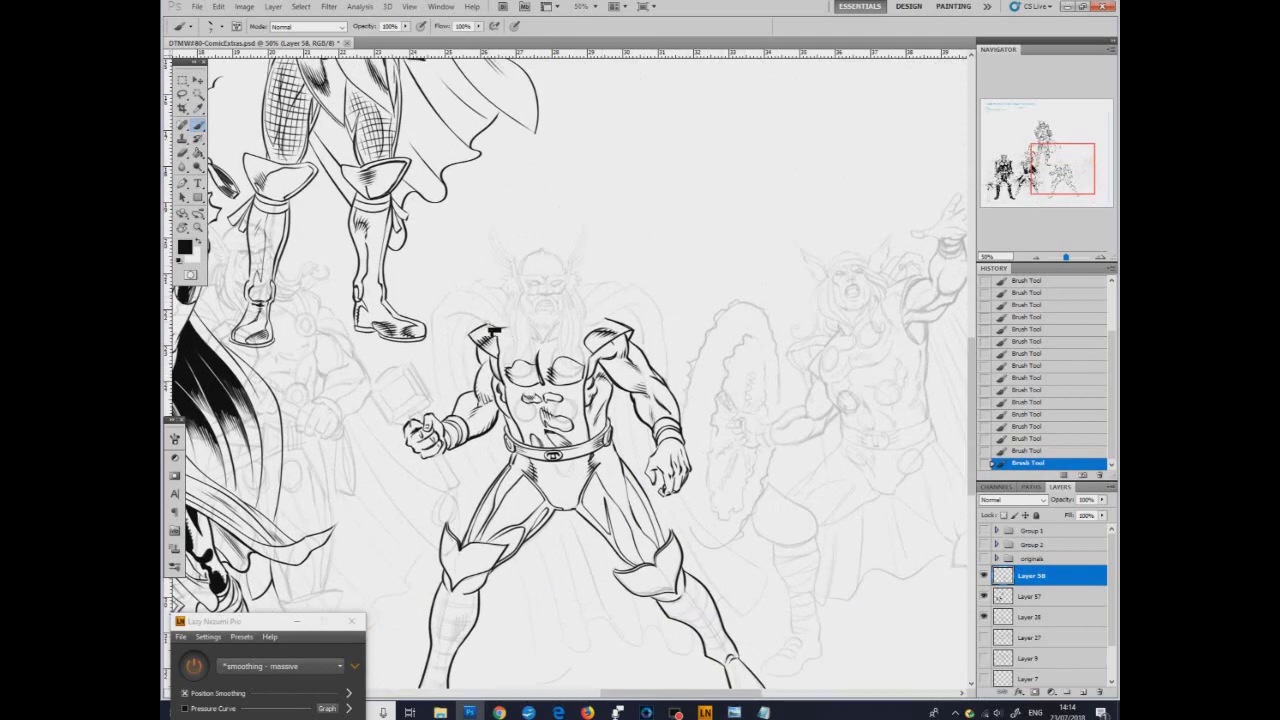
left_click_drag(586, 328, 632, 307)
left_click_drag(557, 465, 573, 474)
scroll(721, 193, "down", 3)
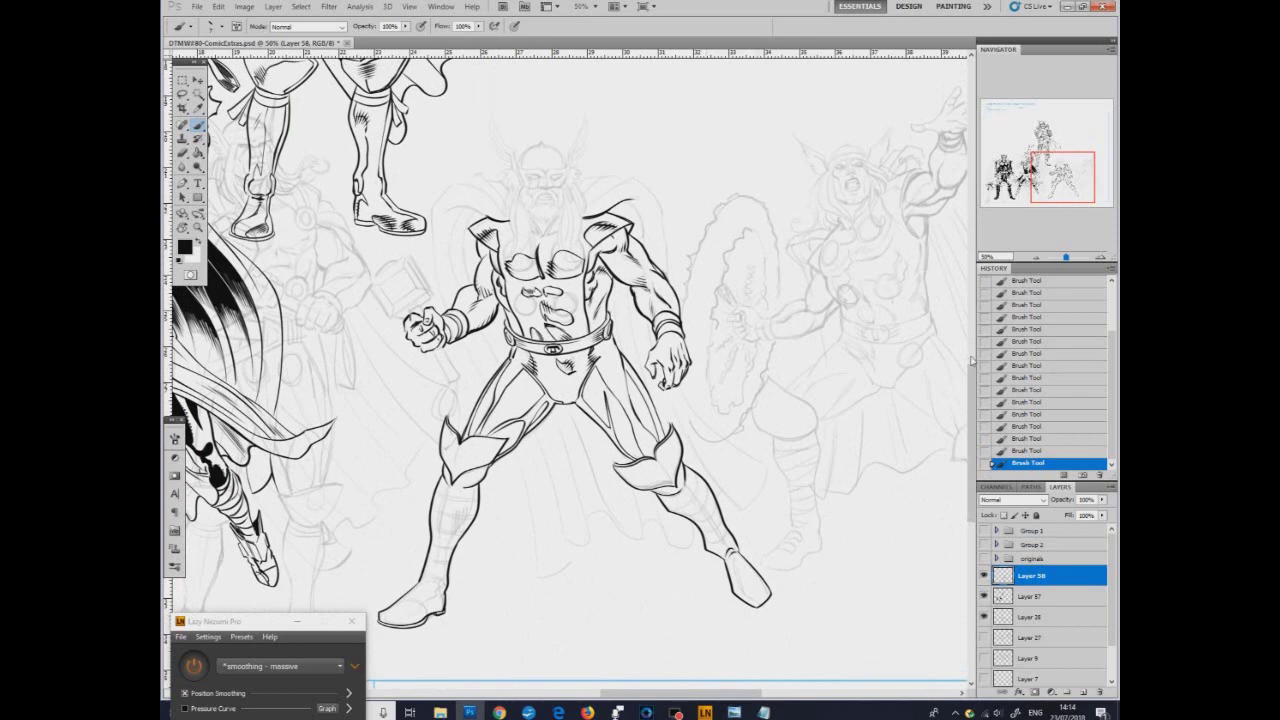
Ink the central figure's moustache, mouth and first chin-beard strokes at a closer zoom.
left_click_drag(972, 361, 972, 325)
key("ctrl+plus")
mouse_move(566, 331)
left_mouse_down()
mouse_move(543, 359)
mouse_move(568, 336)
left_mouse_up()
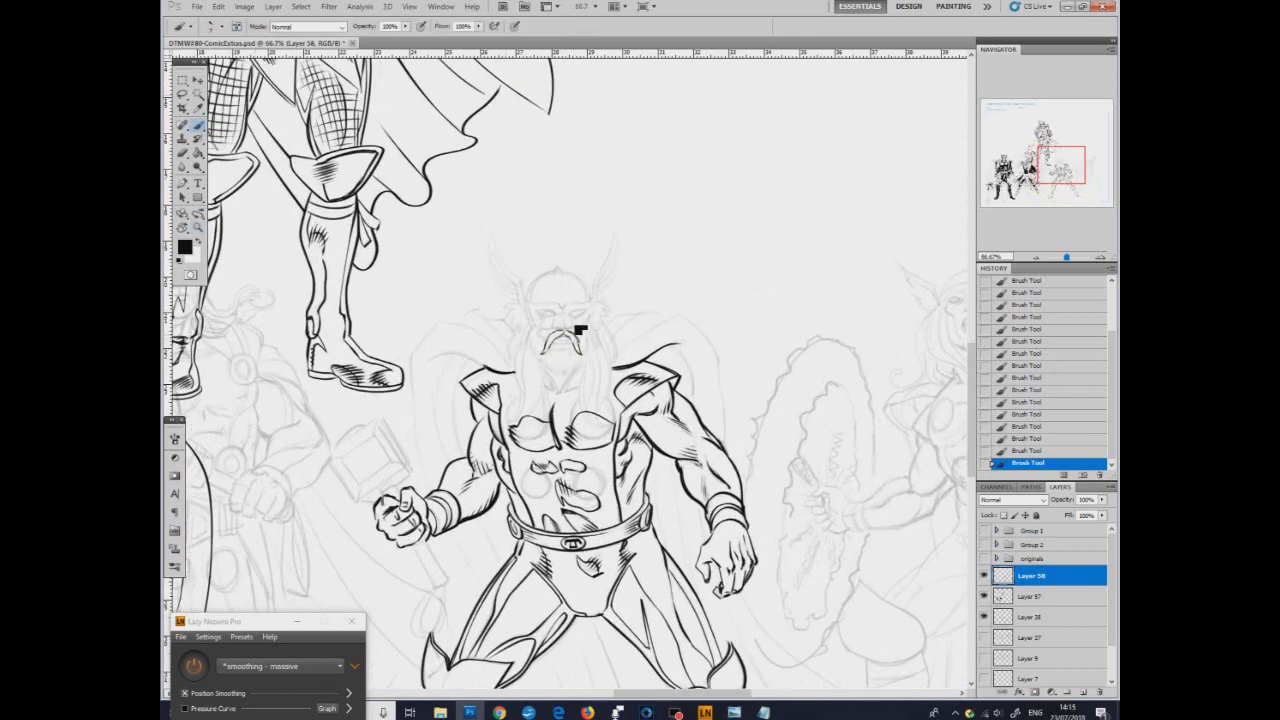
key("e")
key("b")
left_click_drag(568, 336, 578, 346)
left_click_drag(572, 340, 582, 352)
left_click_drag(574, 342, 583, 354)
left_click_drag(570, 338, 575, 347)
left_click(563, 350)
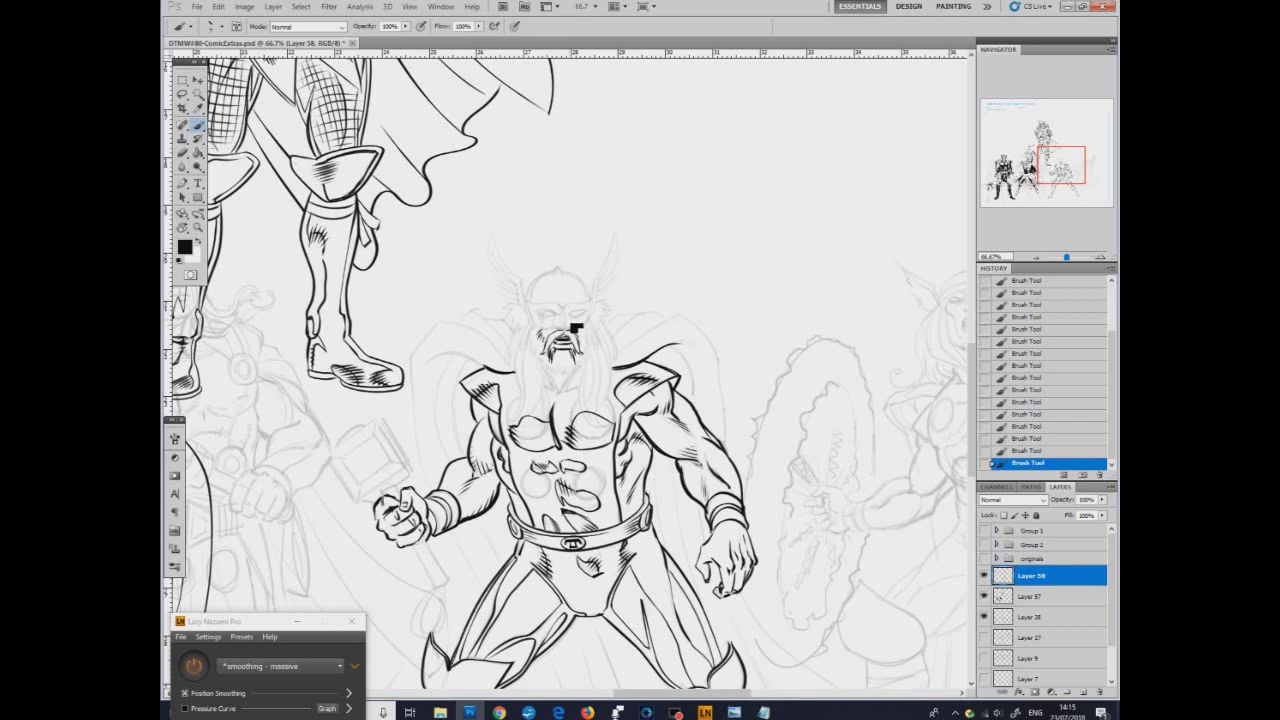
Ink the beard outline and neck lines of the central figure, and erase the excess along their edges.
left_click(1043, 427)
mouse_move(583, 341)
left_mouse_down()
mouse_move(534, 344)
mouse_move(563, 378)
left_mouse_up()
key("e")
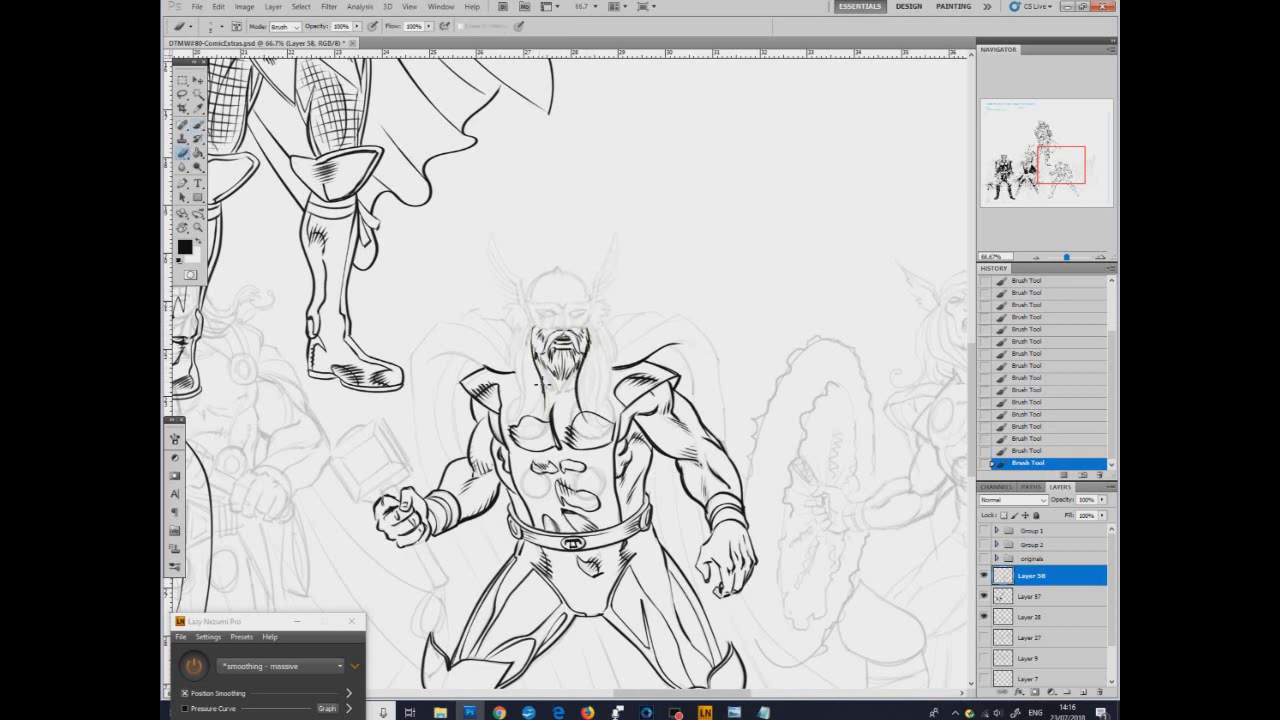
left_click_drag(582, 367, 579, 384)
left_click_drag(588, 352, 590, 340)
left_click_drag(590, 334, 589, 325)
left_click(199, 125)
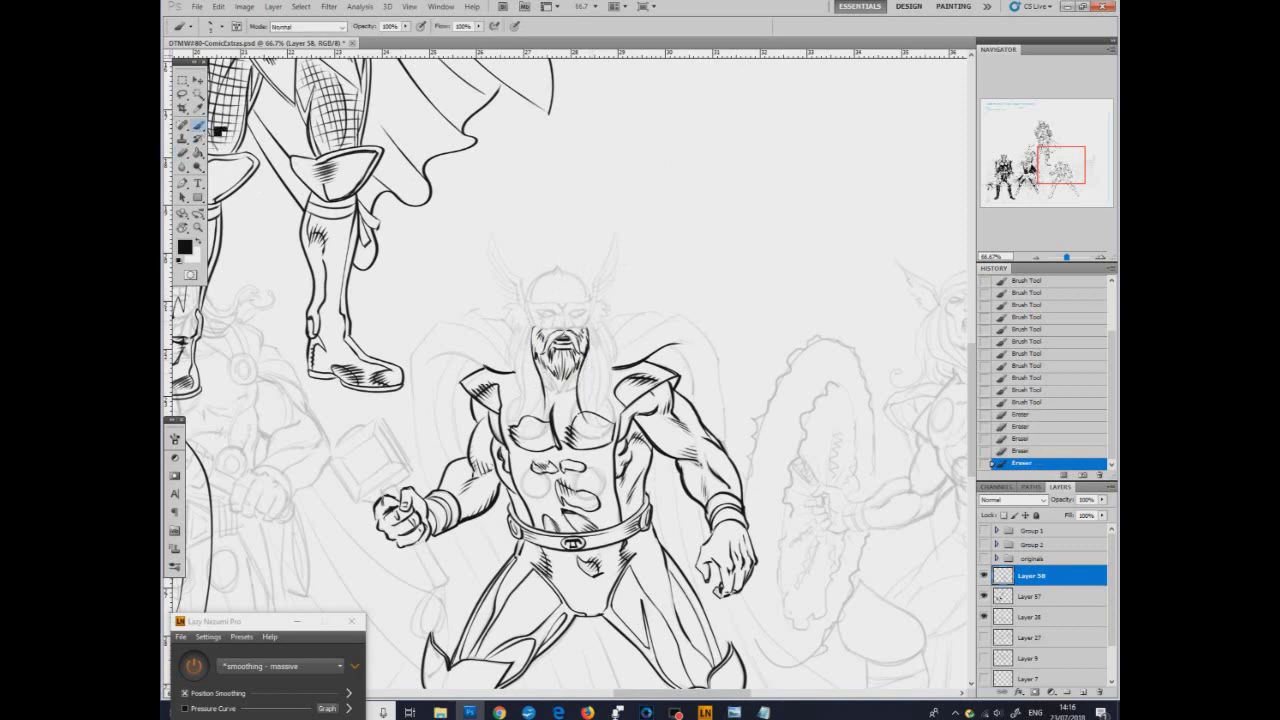
Add brush strokes to the lower beard and neck of the central figure.
mouse_move(538, 362)
left_mouse_down()
mouse_move(546, 388)
mouse_move(568, 392)
left_mouse_up()
left_click_drag(576, 376, 565, 392)
left_click_drag(546, 386, 556, 393)
left_click_drag(576, 386, 568, 393)
Ink the central figure's eyes, nose and helmet outline.
left_click_drag(572, 316, 585, 311)
left_click_drag(571, 315, 583, 317)
left_click_drag(553, 316, 552, 318)
left_click_drag(548, 319, 570, 318)
left_click_drag(574, 318, 583, 319)
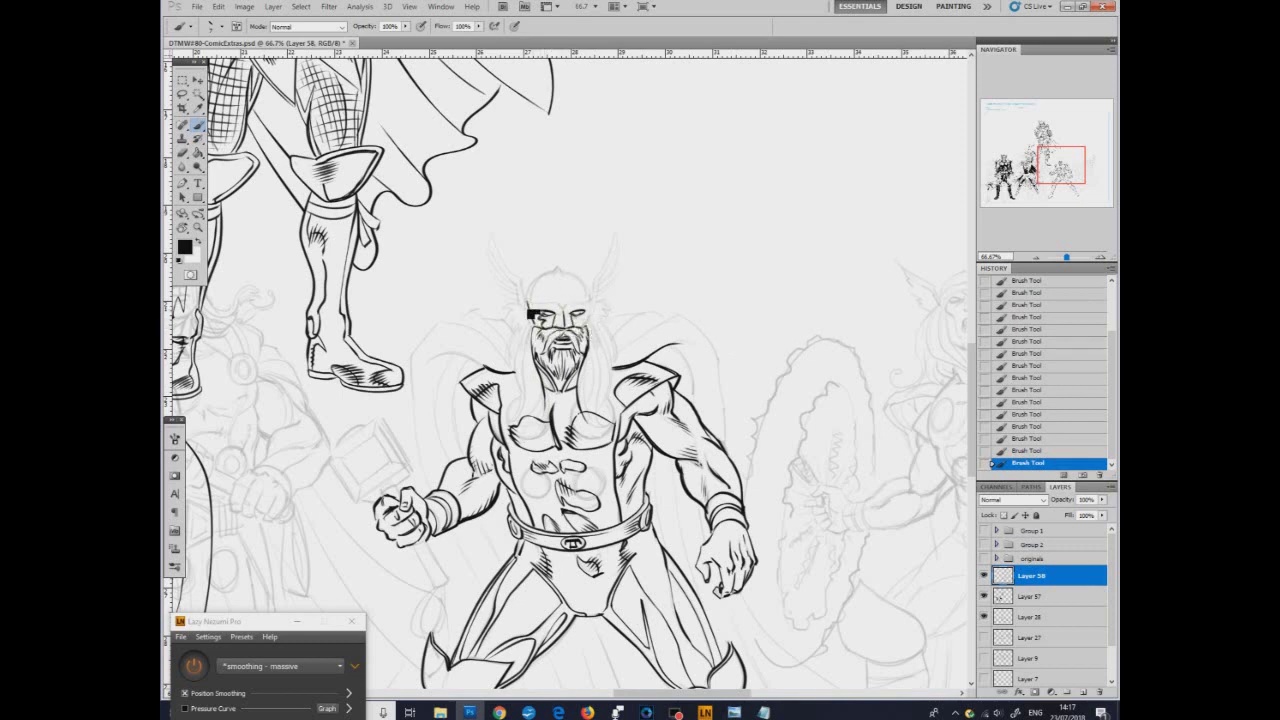
mouse_move(594, 302)
left_mouse_down()
mouse_move(588, 326)
mouse_move(562, 306)
mouse_move(594, 299)
mouse_move(568, 274)
mouse_move(590, 300)
left_mouse_up()
Ink the feathered wings on both sides of the central figure's helmet and clean up their lines with the Eraser.
left_click(656, 512, "alt")
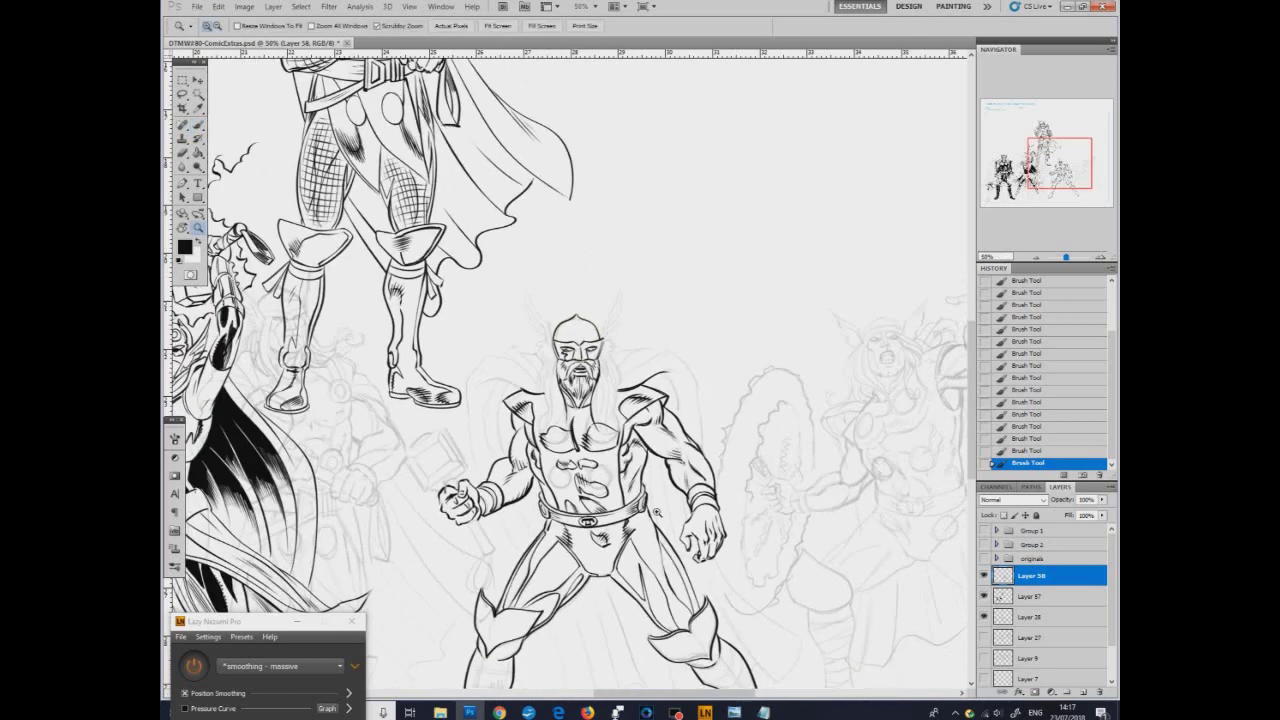
key("b")
mouse_move(560, 348)
left_mouse_down()
mouse_move(534, 316)
mouse_move(552, 348)
left_mouse_up()
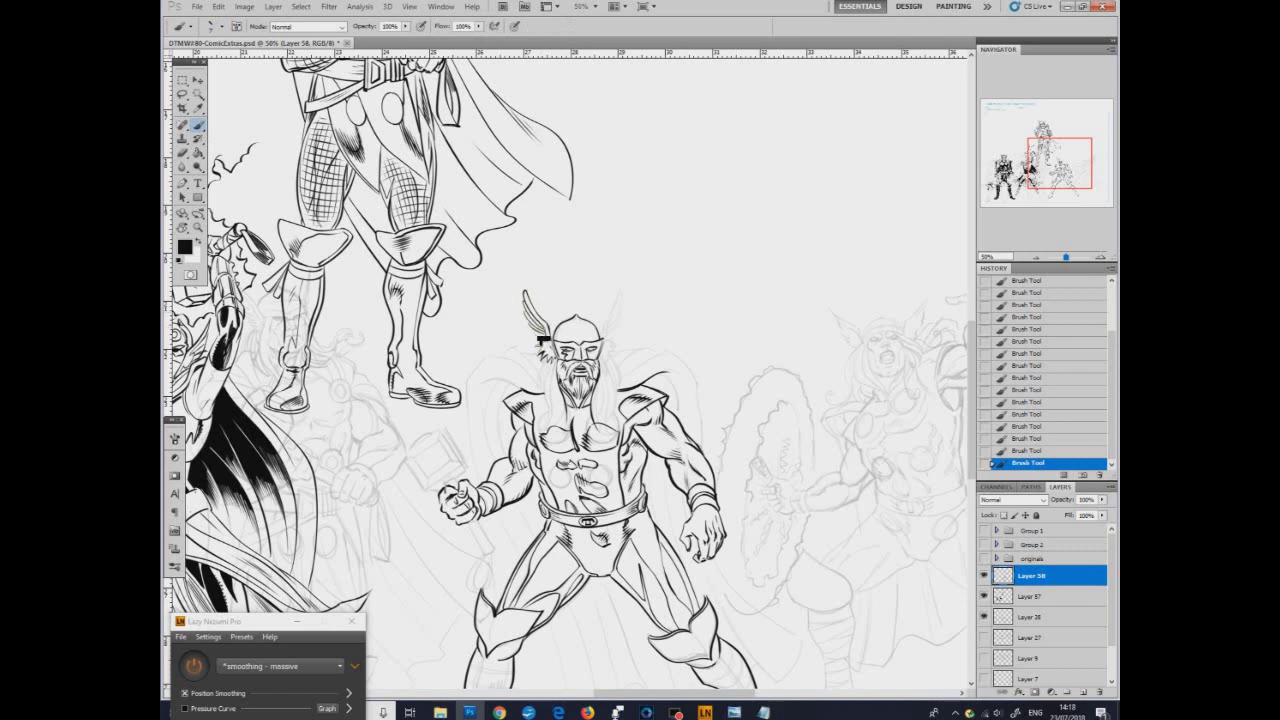
mouse_move(602, 338)
left_mouse_down()
mouse_move(625, 297)
mouse_move(611, 338)
left_mouse_up()
key("e")
key("b")
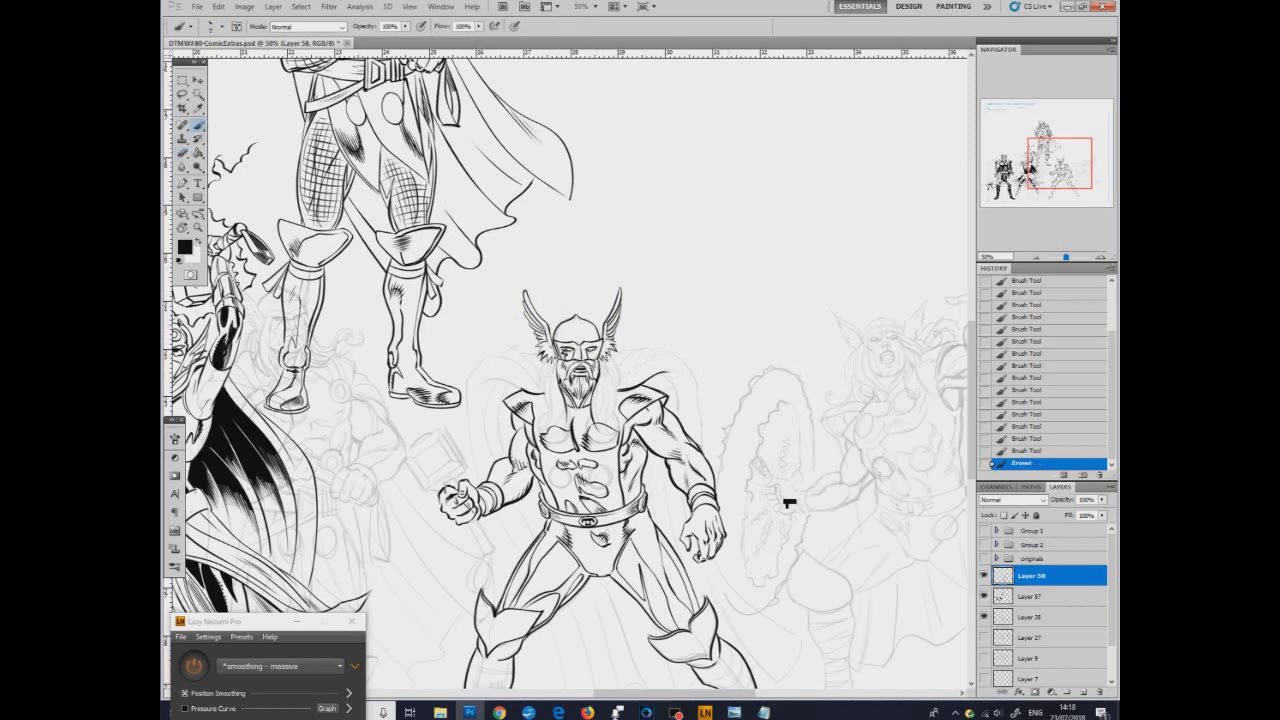
Check the inked figure by hiding and reshowing Layer 58, and add a new layer above it.
scroll(786, 506, "down", 3)
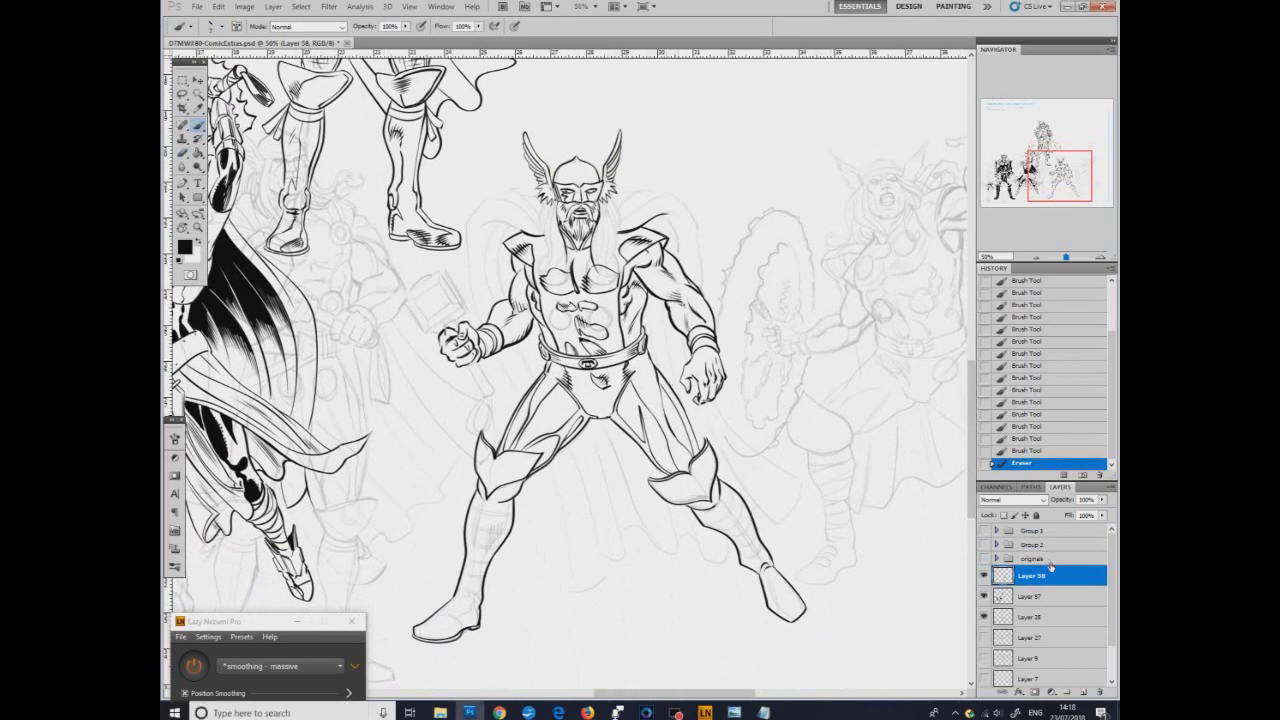
left_click(984, 576)
left_click(984, 576)
left_click(1083, 692)
Switch the Lazy Nezumi Pro preset to "constraint - concentric ellipse".
left_click(339, 667)
left_click_drag(341, 592, 342, 488)
left_click(275, 468)
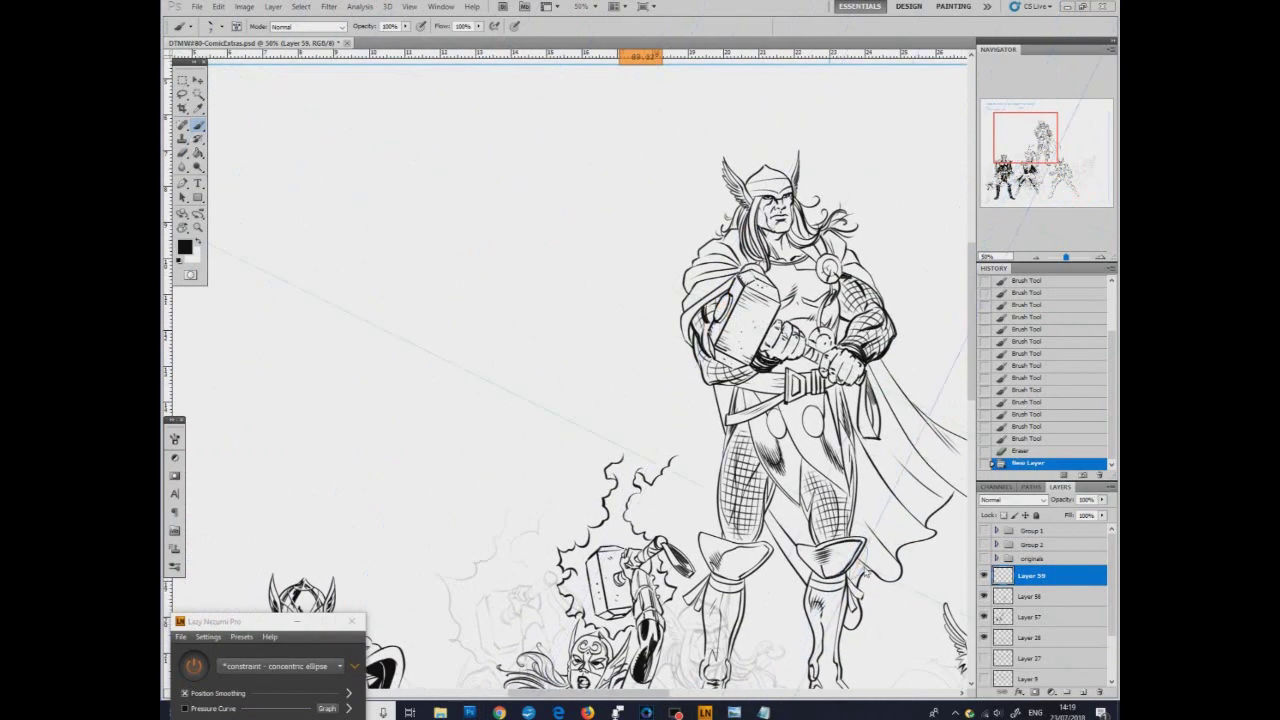
Draw a circular disc outline on the figure's right chest with the ellipse constraint and fit it with Free Transform.
left_click_drag(274, 622, 250, 580)
left_click(292, 714)
left_click_drag(617, 260, 622, 286)
left_click(190, 625)
left_click(218, 7)
mouse_move(258, 243)
left_click(409, 284)
key("Return")
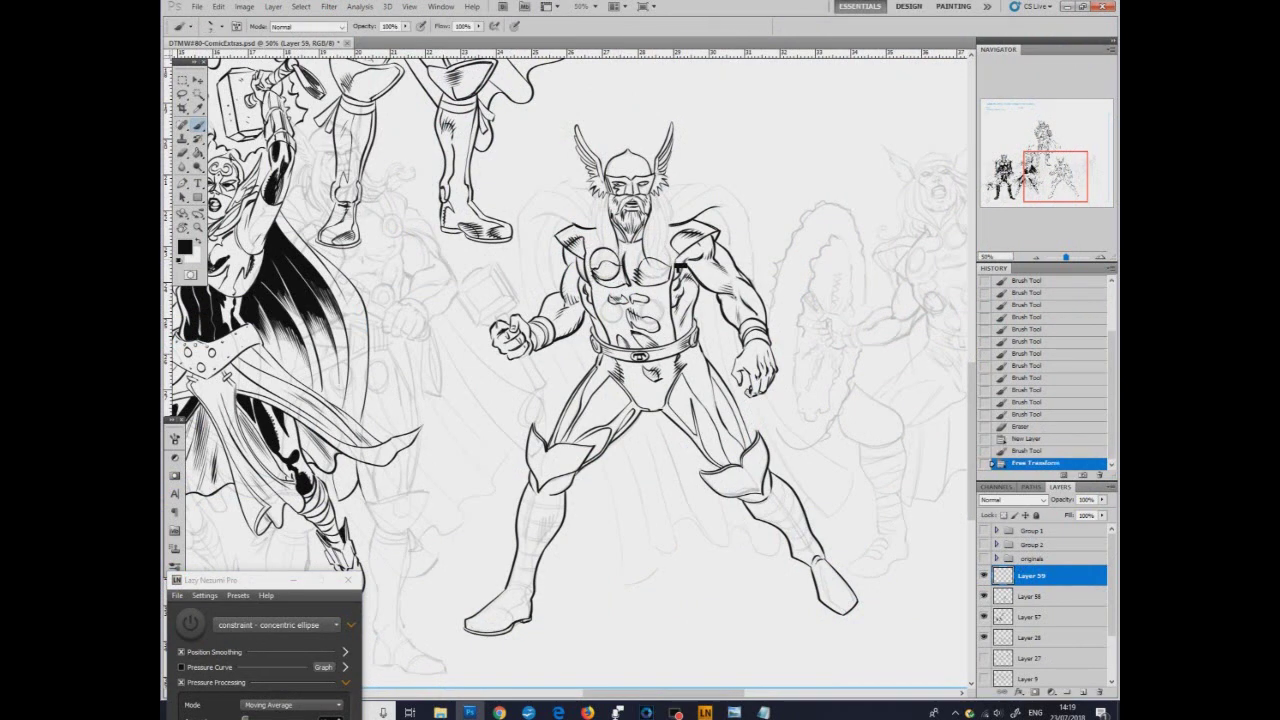
Duplicate the disc layer, flip the copy horizontally, and fit it over the figure's left chest.
key("ctrl+j")
key("Return")
left_click(218, 7)
mouse_move(258, 243)
left_click(415, 378)
key("v")
left_click_drag(619, 289, 671, 279)
left_click(218, 7)
left_click(415, 292)
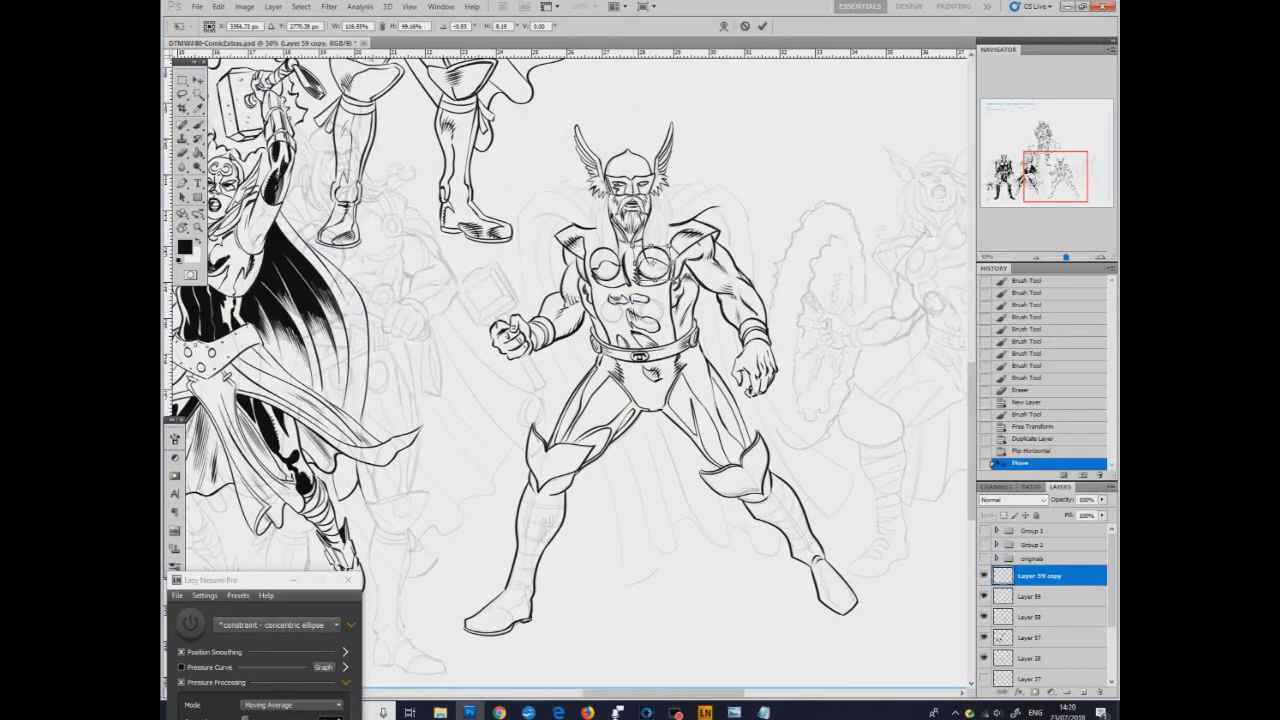
key("Return")
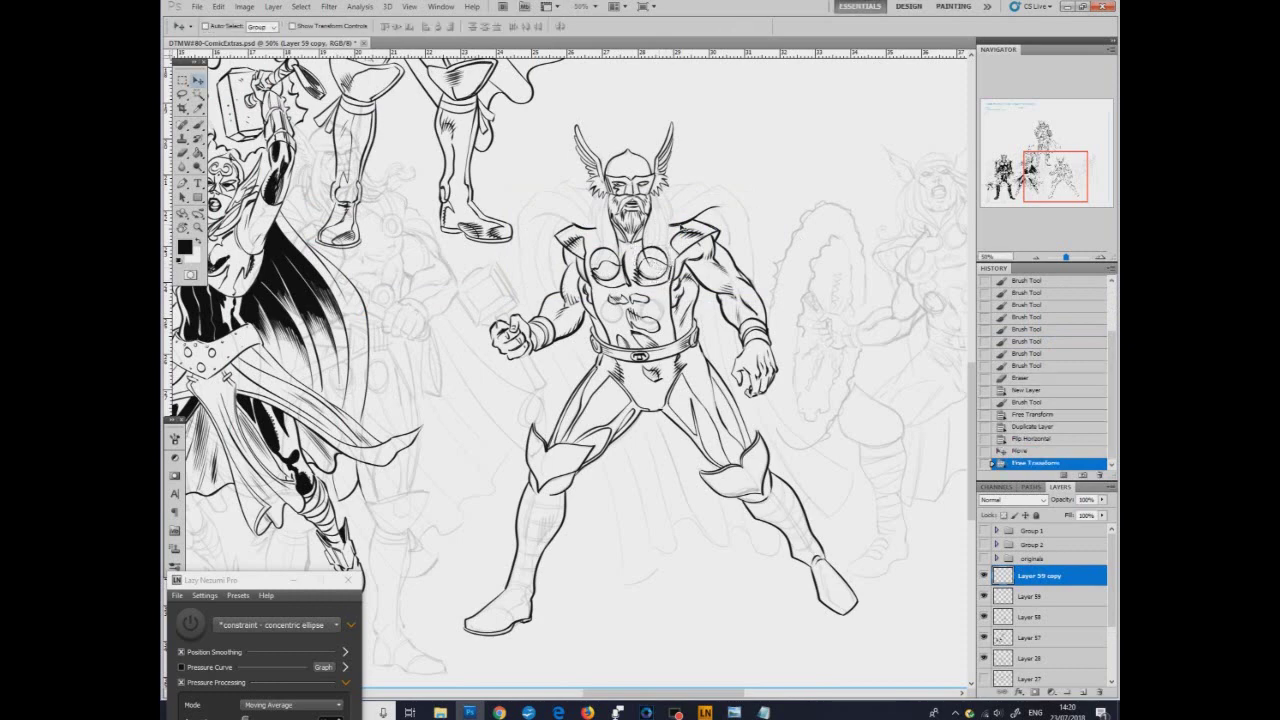
Adjust the original chest disc on Layer 59 with Free Transform and merge it with the copied disc layer.
left_click(1032, 596)
left_click(218, 7)
mouse_move(258, 243)
left_click(415, 292)
left_click_drag(592, 280, 589, 281)
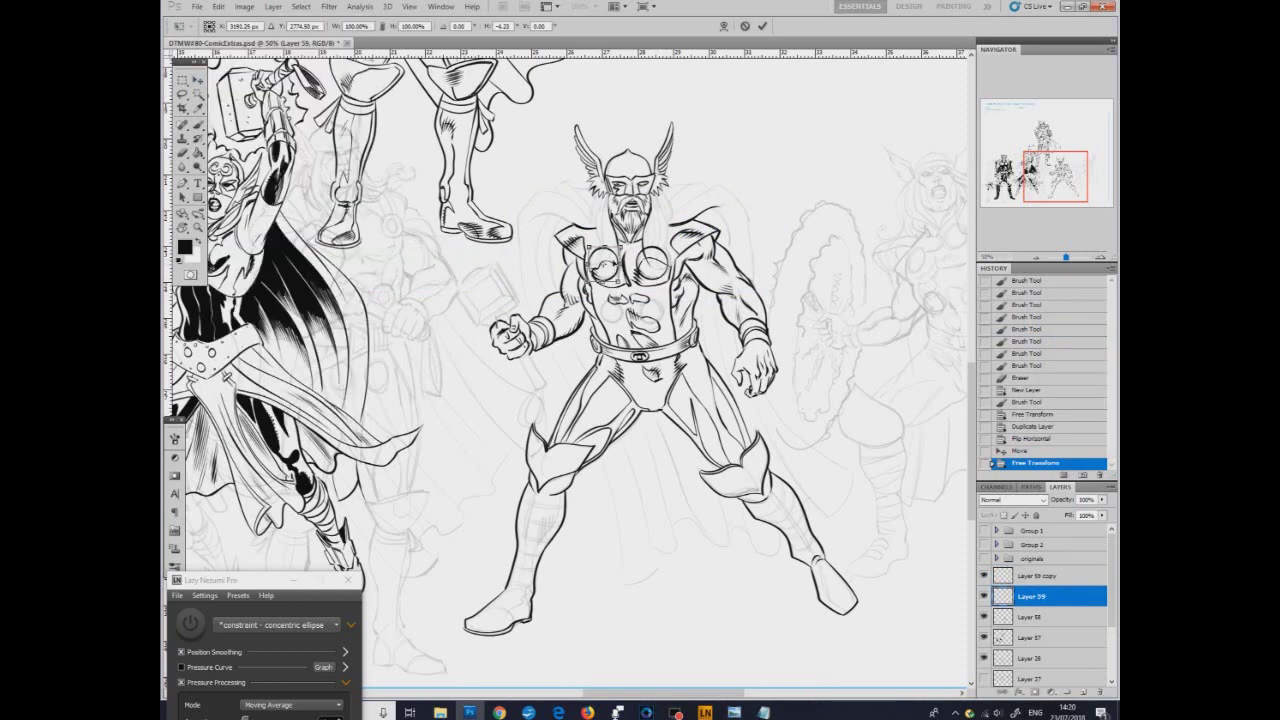
key("Return")
left_click(1036, 576, "shift")
key("ctrl+e")
Duplicate the merged chest discs, flip the copy vertically, and scale and move it onto the abdomen as a lower pair.
right_click(1036, 577)
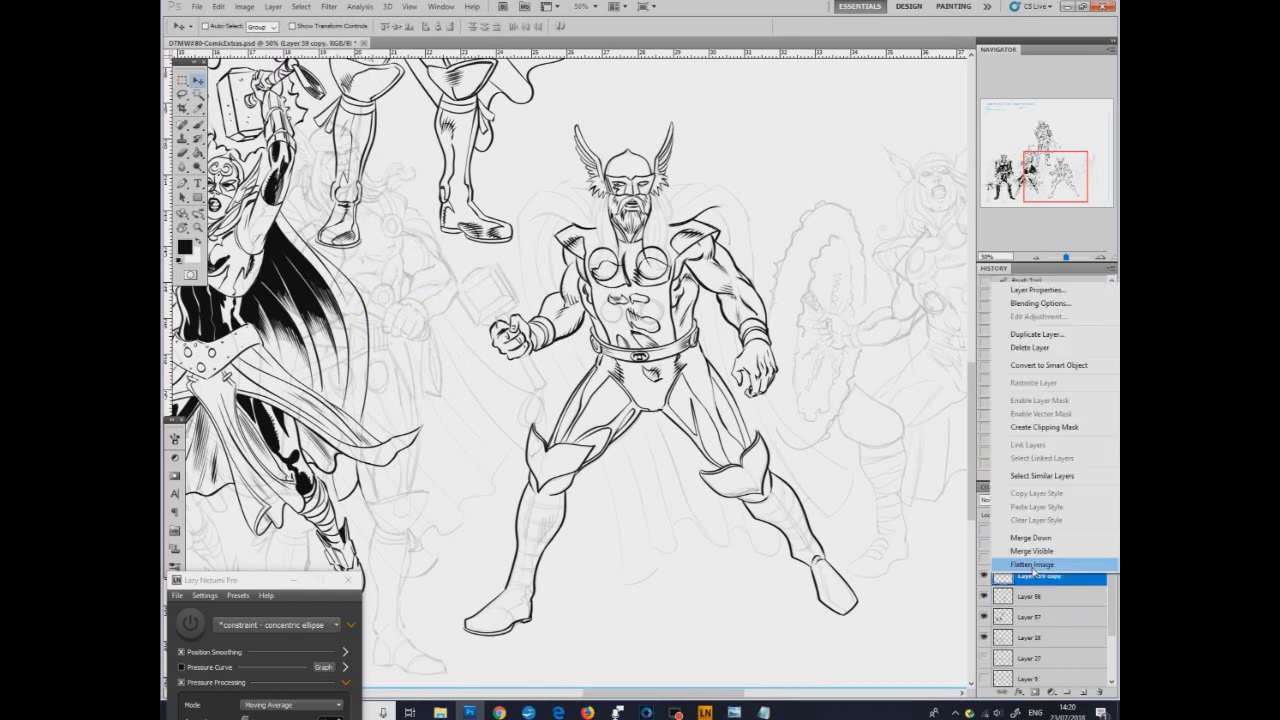
left_click(1038, 337)
left_click(218, 7)
mouse_move(250, 243)
left_click(415, 386)
left_click(218, 7)
left_click(410, 260)
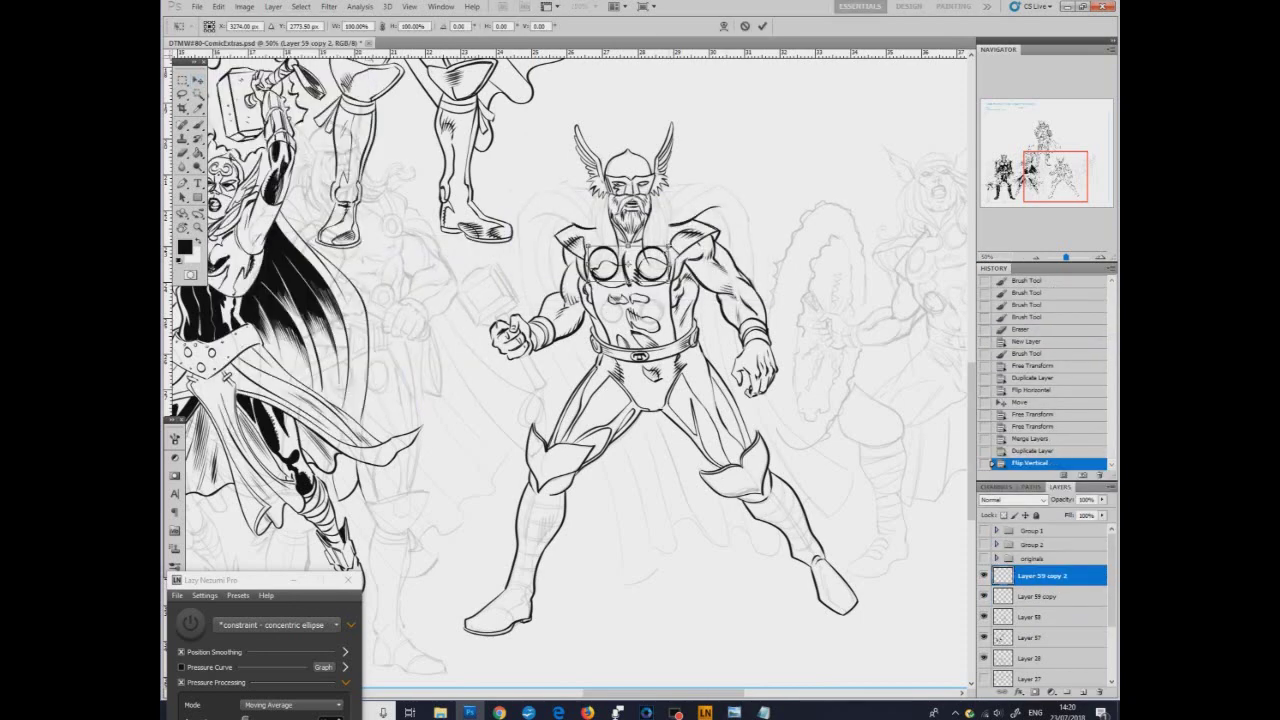
left_click_drag(671, 246, 655, 252)
left_click_drag(634, 264, 665, 331)
left_click(218, 7)
left_click(425, 295)
key("Return")
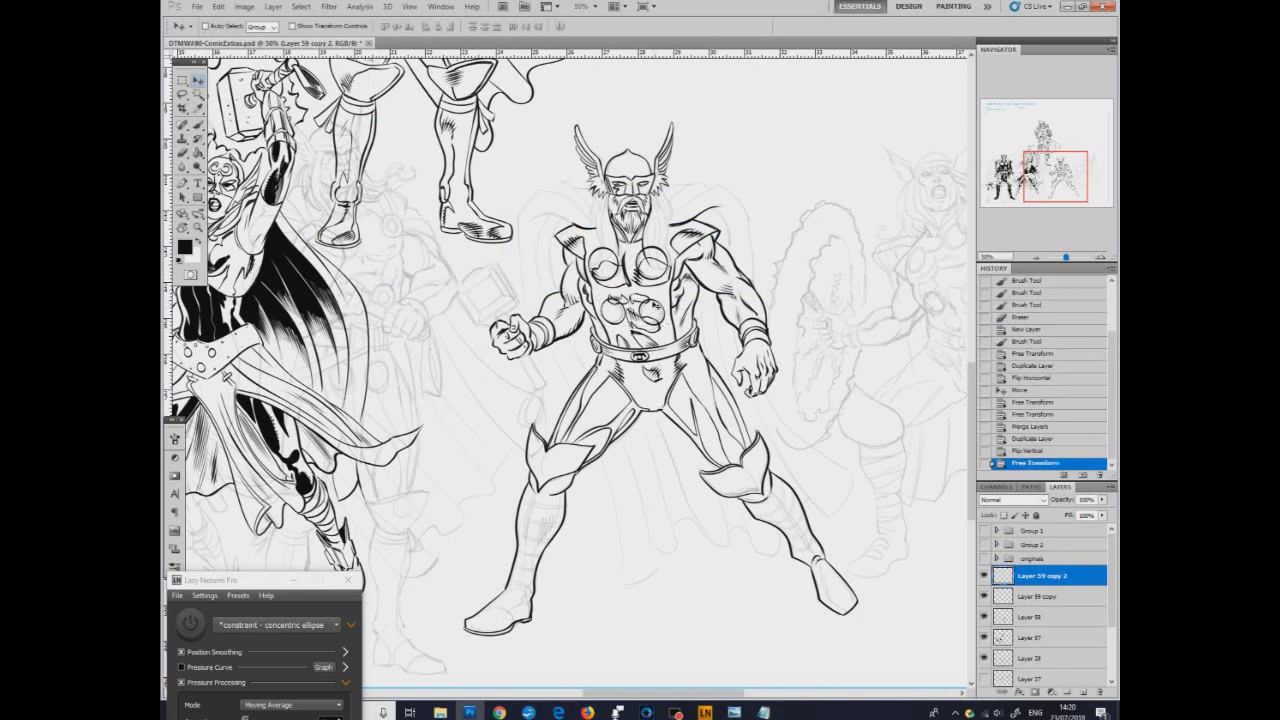
Erase the Layer 58 muscle lines that run through the chest and abdomen discs.
left_click(992, 618)
key("b")
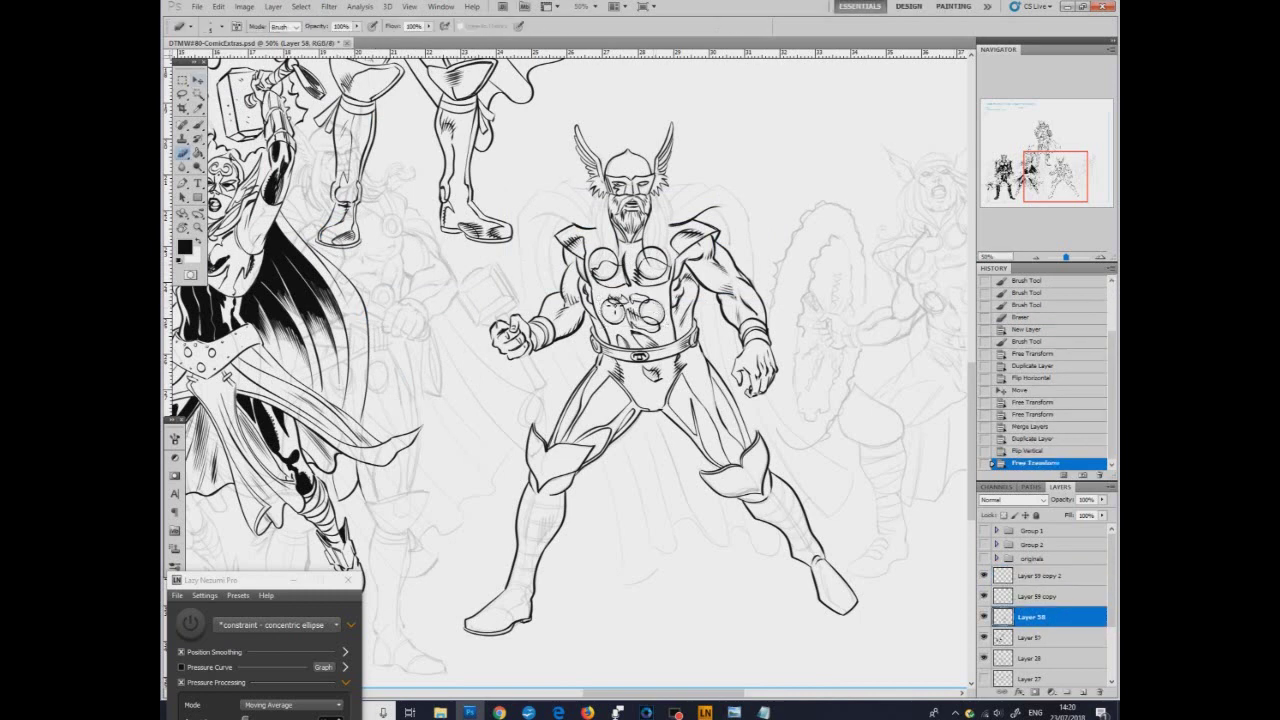
left_click_drag(612, 313, 617, 317)
left_click_drag(641, 309, 658, 321)
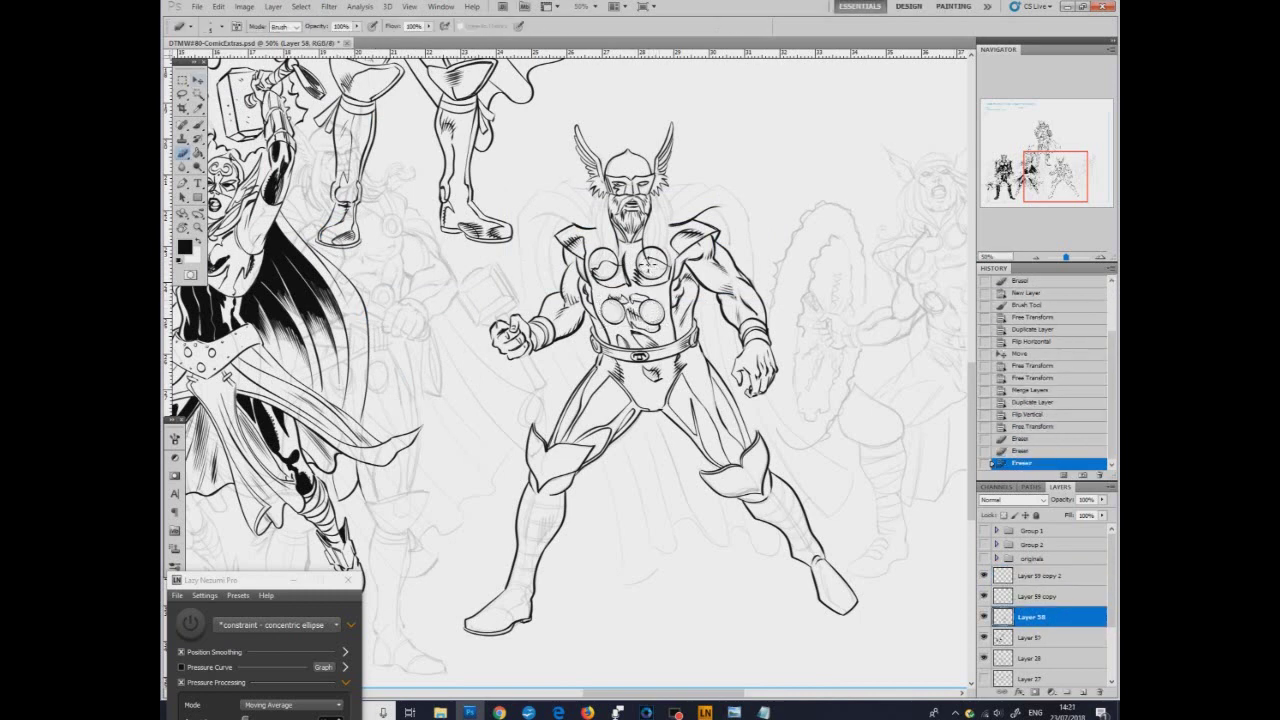
mouse_move(642, 258)
left_mouse_down()
mouse_move(656, 282)
mouse_move(615, 266)
left_mouse_up()
Merge the two layers holding the upper and lower pairs of discs.
left_click(1037, 578)
left_click(1038, 595, "shift")
right_click(1039, 593)
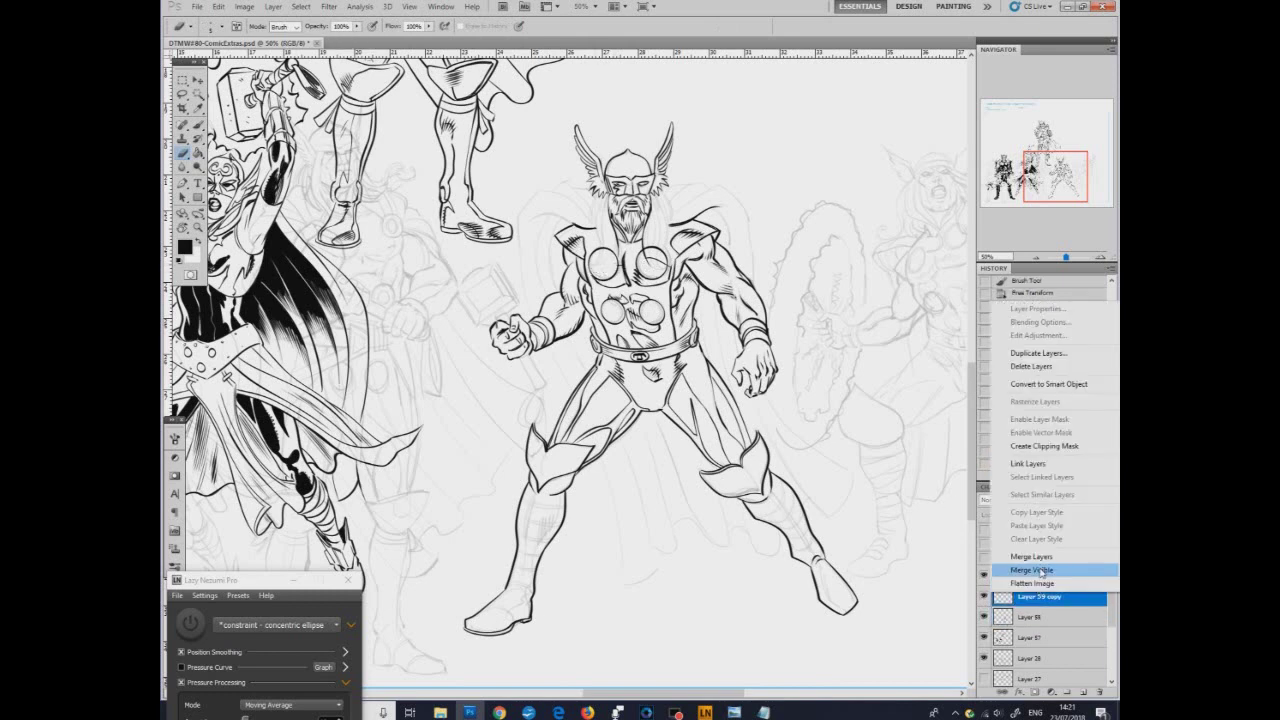
left_click(1040, 556)
Hide the merged disc layer and add a new layer above Layer 58 for brush inking.
key("z")
left_click(201, 126)
left_click(984, 577)
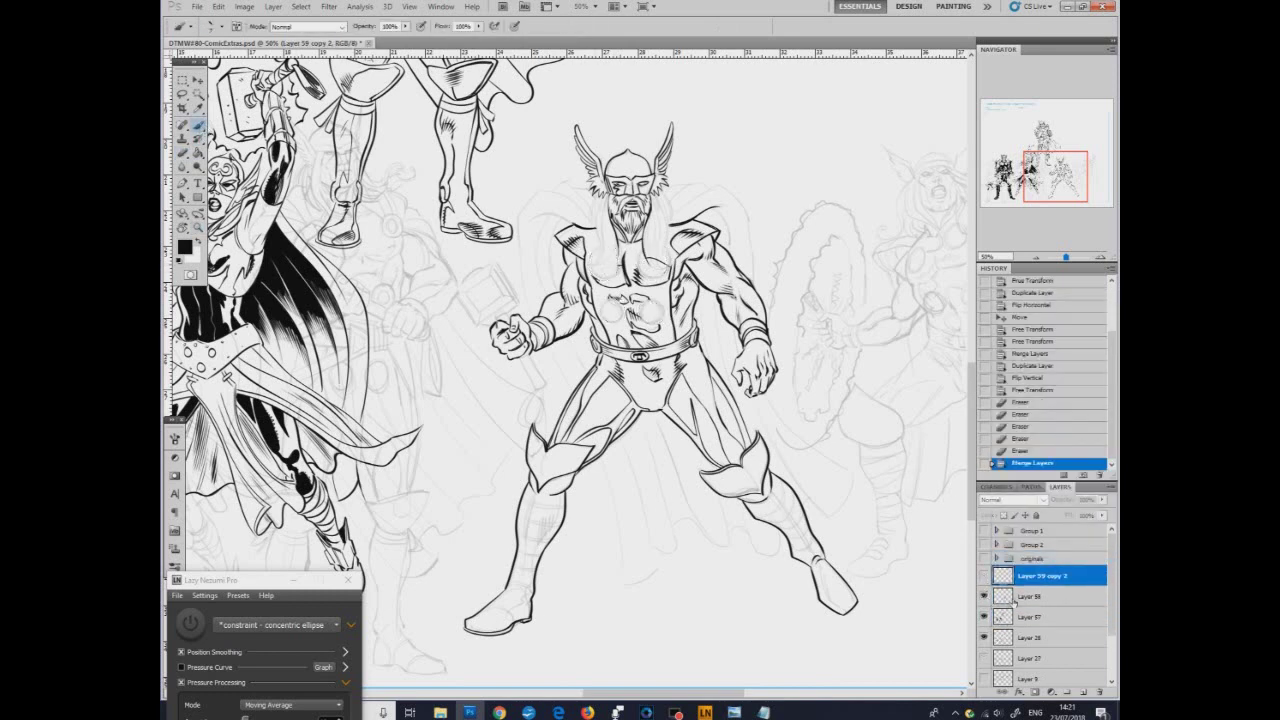
left_click(1035, 597)
left_click(1083, 692)
Switch the Lazy Nezumi Pro preset to "smoothing - massive" and undo the stray constrained brush stroke.
left_click_drag(606, 275, 608, 280)
left_click(190, 625)
left_click(278, 625)
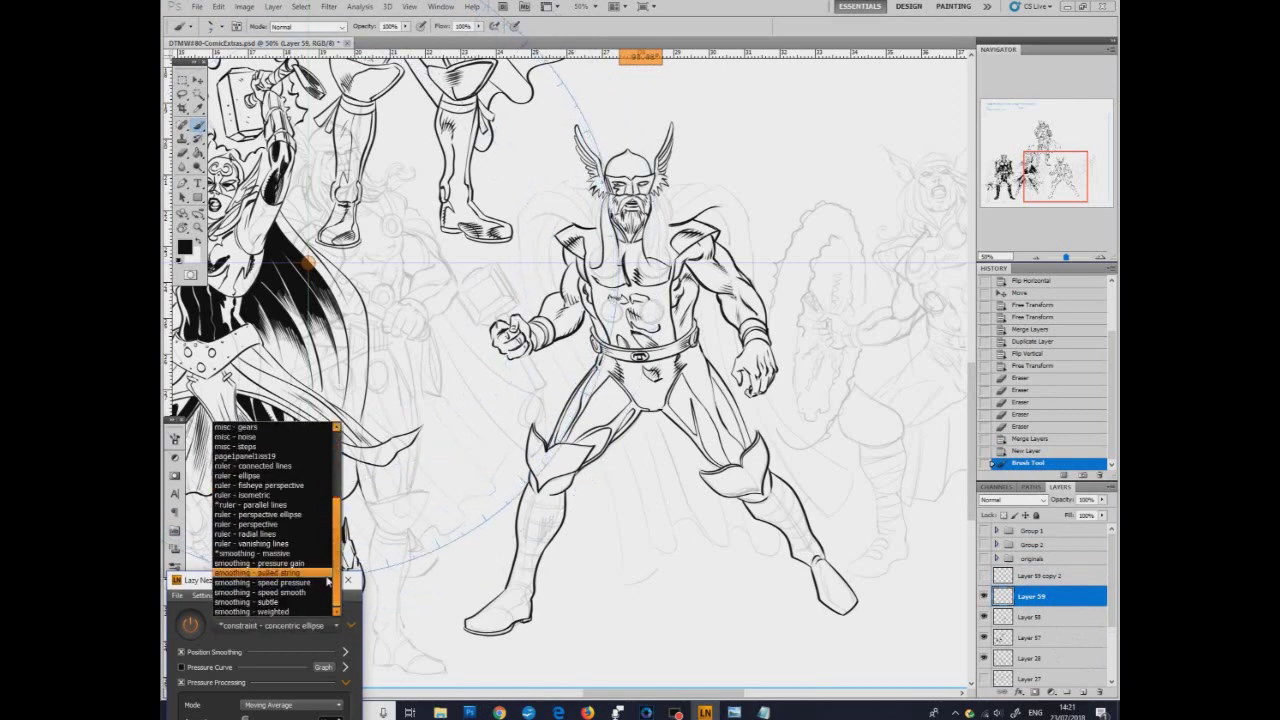
left_click(266, 569)
key("ctrl+z")
Ink the long hair strands falling from the helmet over the figure's right shoulder and chest.
left_click_drag(611, 197, 612, 275)
left_click_drag(614, 263, 605, 276)
left_click_drag(605, 201, 606, 274)
left_click_drag(606, 196, 588, 238)
mouse_move(594, 212)
left_mouse_down()
mouse_move(582, 238)
mouse_move(585, 217)
mouse_move(652, 262)
left_mouse_up()
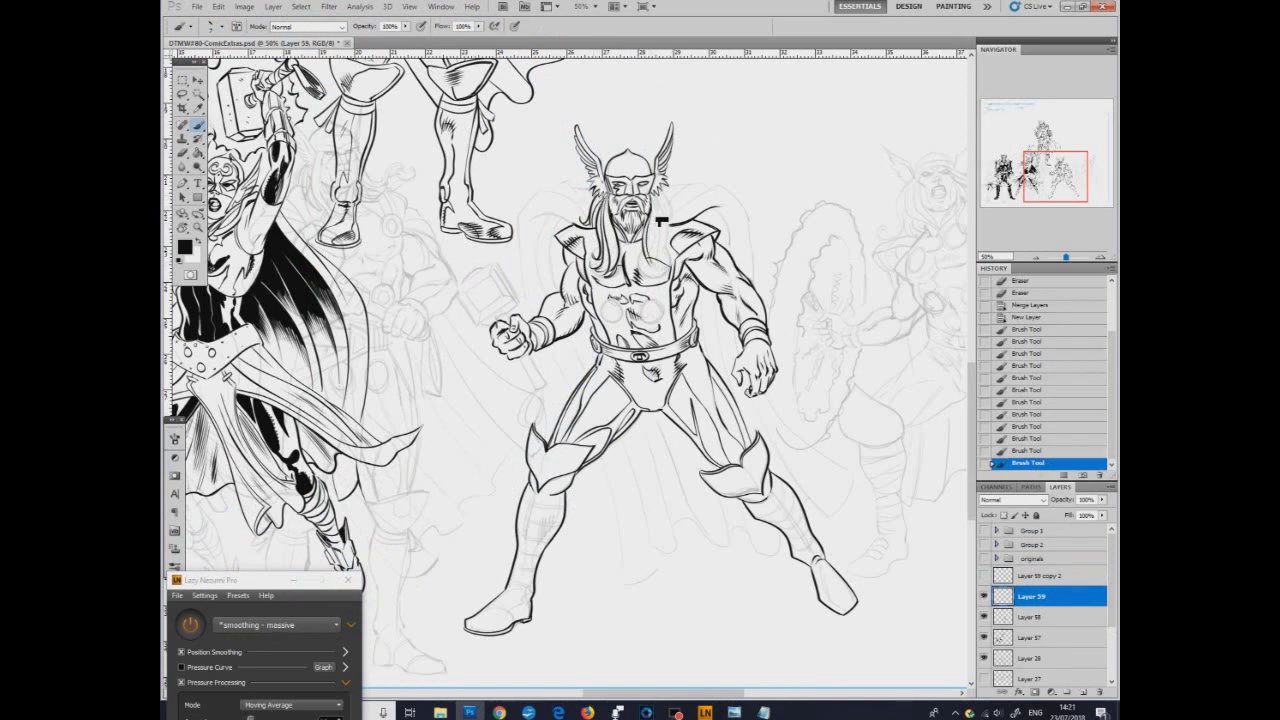
Ink the matching long hair strands over the figure's left shoulder and chest.
left_click_drag(650, 200, 656, 256)
left_click_drag(668, 248, 662, 270)
left_click_drag(656, 194, 664, 260)
left_click_drag(670, 244, 680, 258)
mouse_move(664, 198)
left_mouse_down()
mouse_move(676, 258)
mouse_move(684, 226)
mouse_move(654, 284)
mouse_move(671, 266)
left_mouse_up()
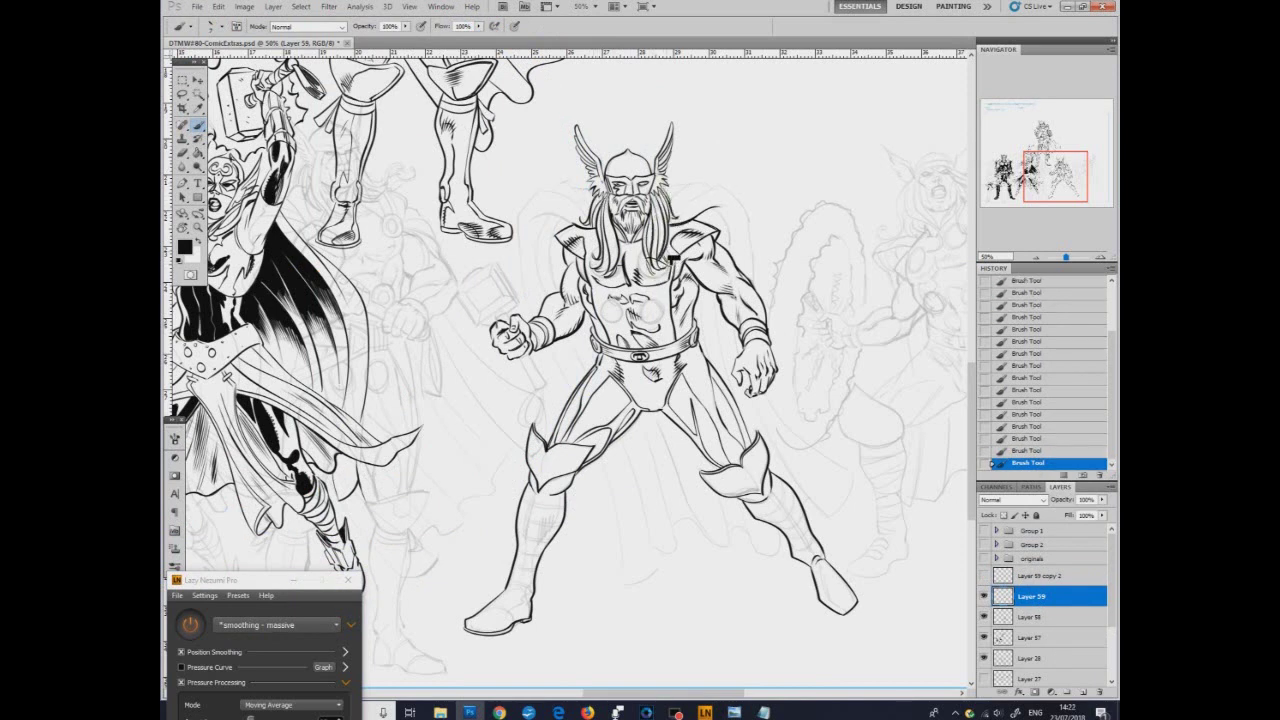
Erase the Layer 58 lines beneath the hair, then show the disc layer and erase the disc outlines overlapping the hair.
key("alt+bracketleft")
key("e")
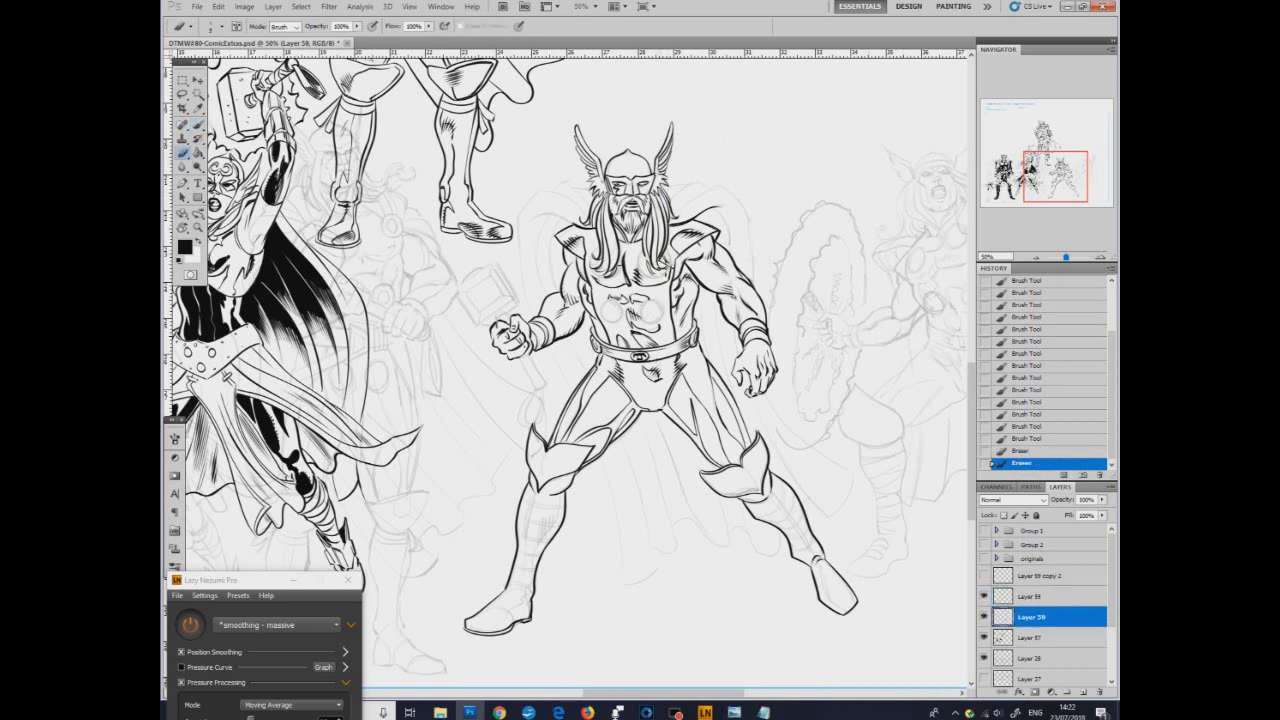
left_click_drag(668, 258, 664, 266)
left_click(984, 576)
left_click(1026, 577)
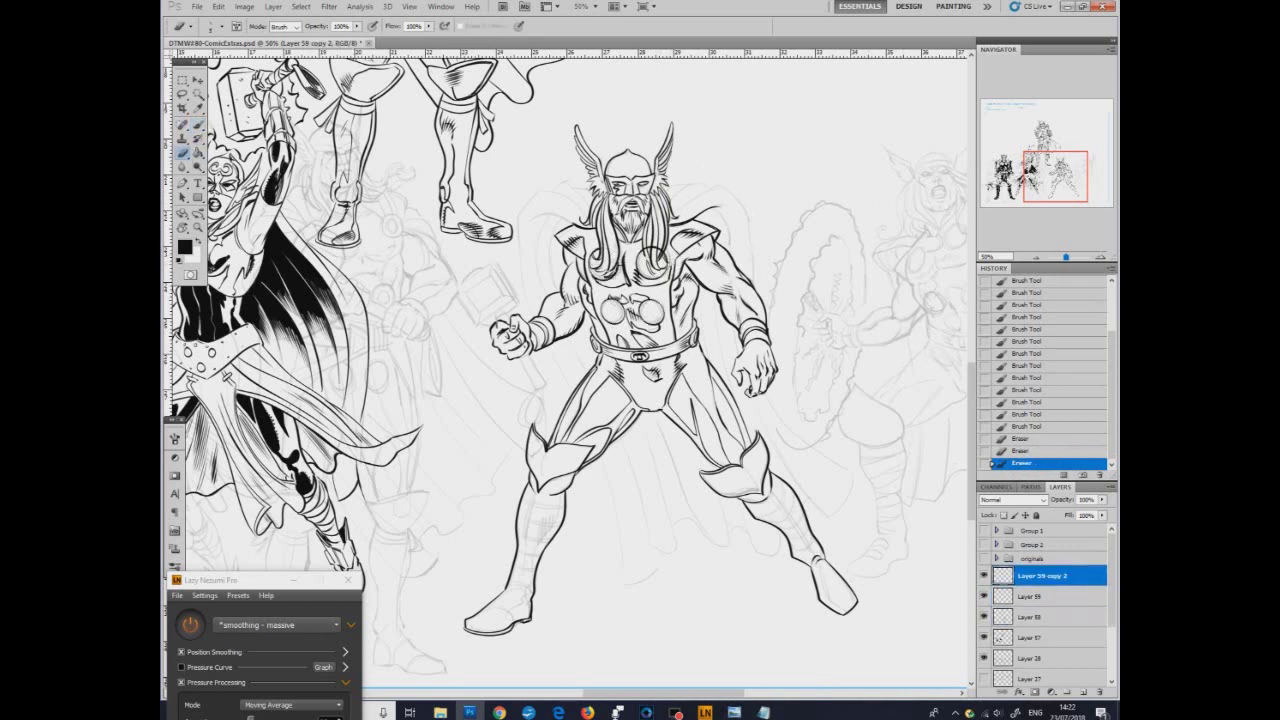
Merge the disc layer, the hair layer and Layer 58 into one layer.
left_click(1025, 600, "ctrl")
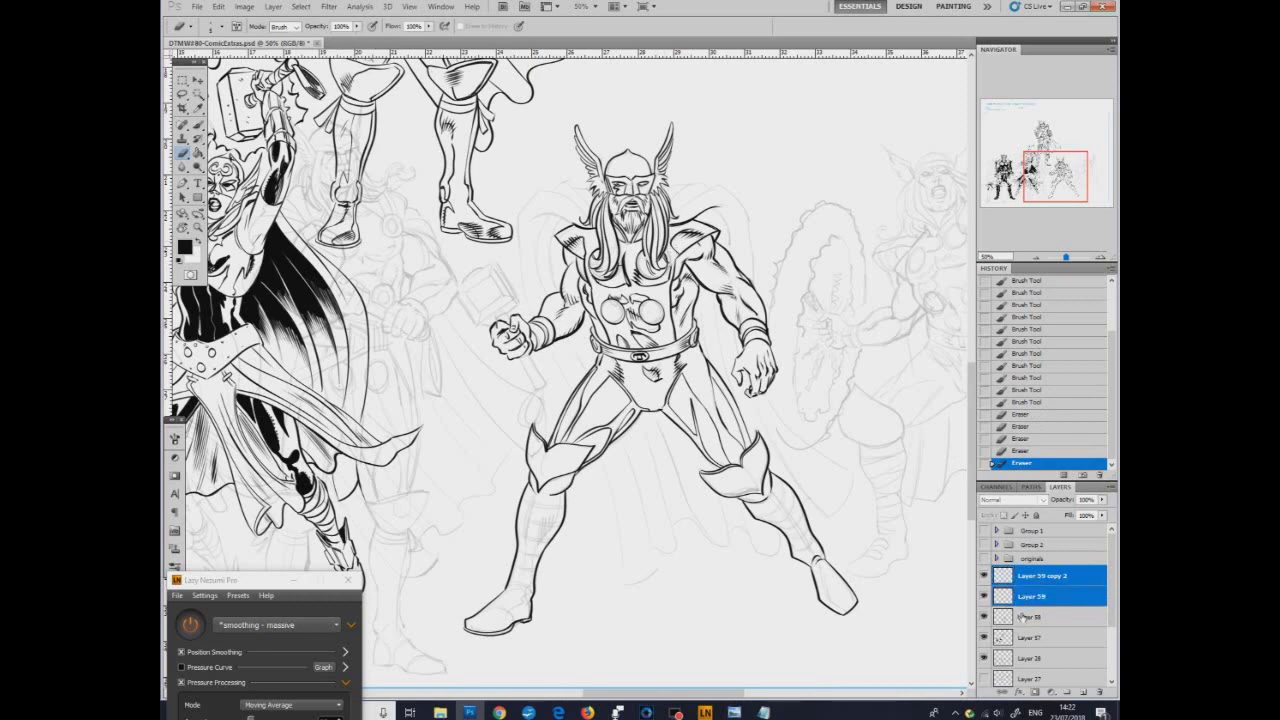
left_click(1027, 617, "ctrl")
right_click(1028, 619)
left_click(1036, 588)
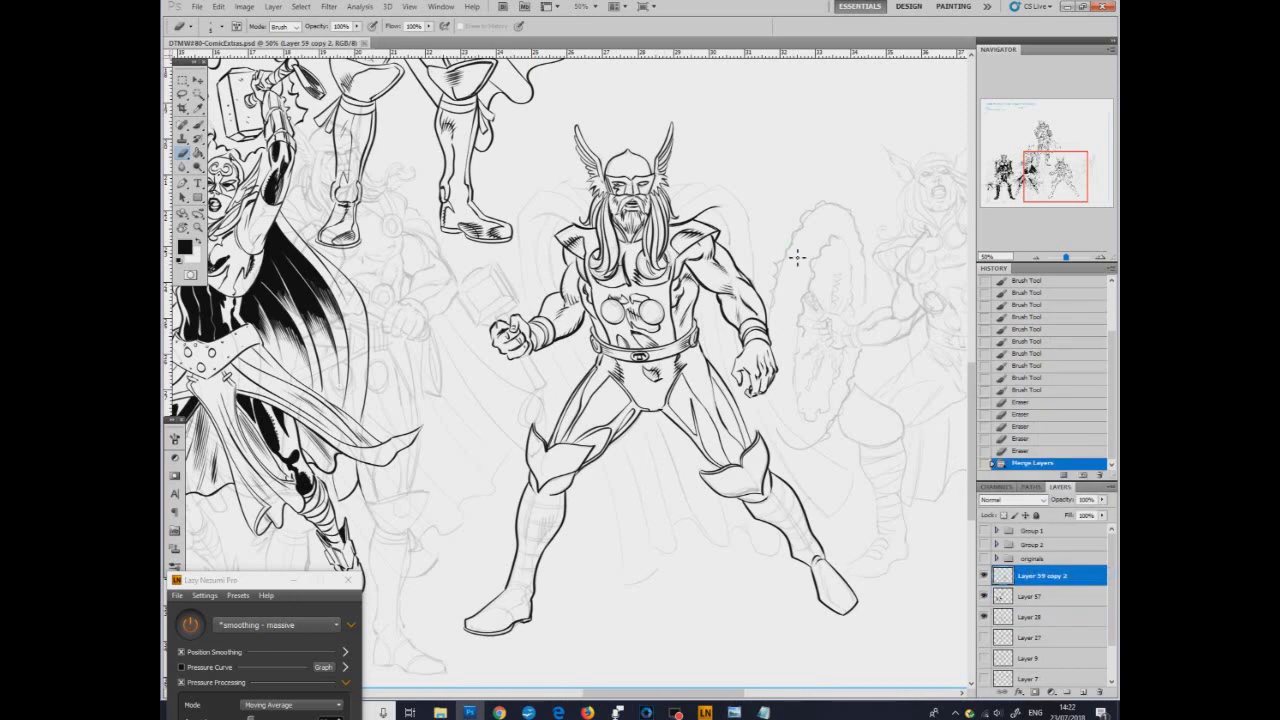
Choose another brush tip and ink shadow and fold lines down both of the figure's boots.
key("b")
right_click(572, 522)
left_click(622, 608)
left_click_drag(566, 503, 553, 536)
left_click_drag(557, 514, 549, 538)
left_click_drag(554, 515, 546, 540)
left_click_drag(551, 517, 531, 598)
left_click_drag(528, 590, 512, 606)
mouse_move(510, 618)
left_mouse_down()
mouse_move(494, 631)
mouse_move(513, 628)
left_mouse_up()
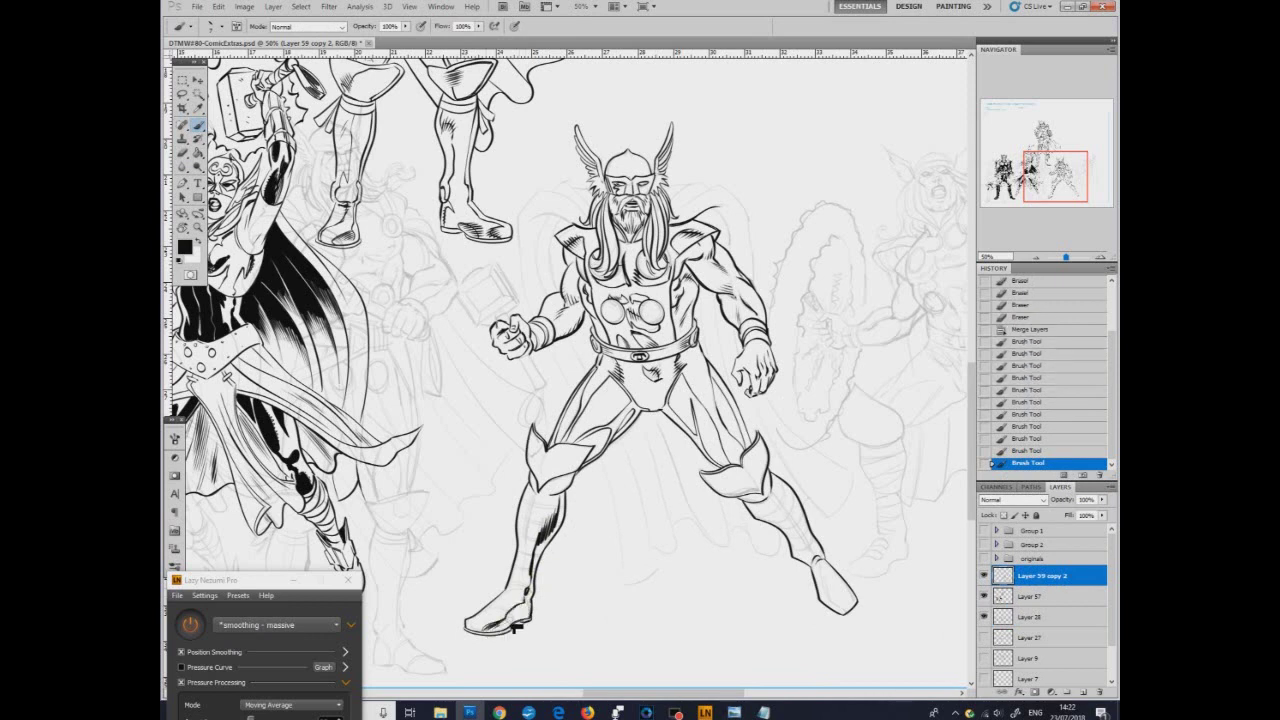
mouse_move(540, 505)
left_mouse_down()
mouse_move(510, 605)
mouse_move(475, 636)
left_mouse_up()
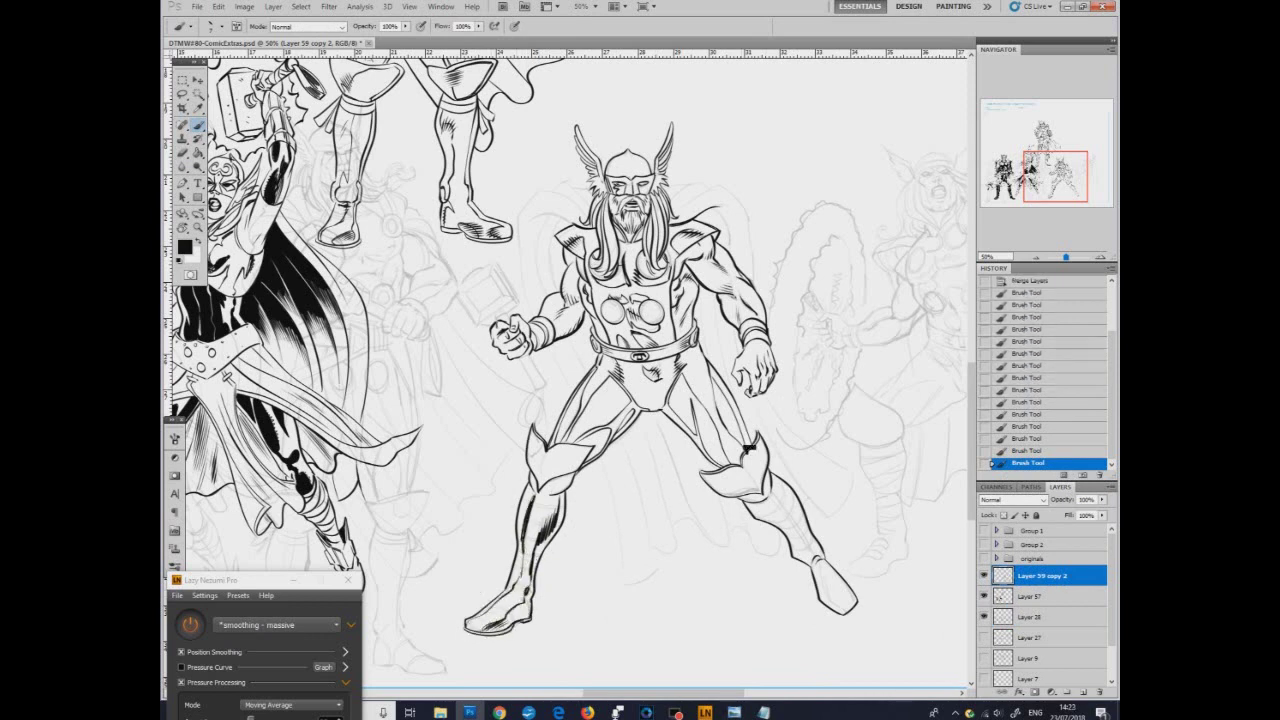
mouse_move(780, 488)
left_mouse_down()
mouse_move(817, 554)
mouse_move(768, 524)
mouse_move(817, 535)
mouse_move(833, 600)
left_mouse_up()
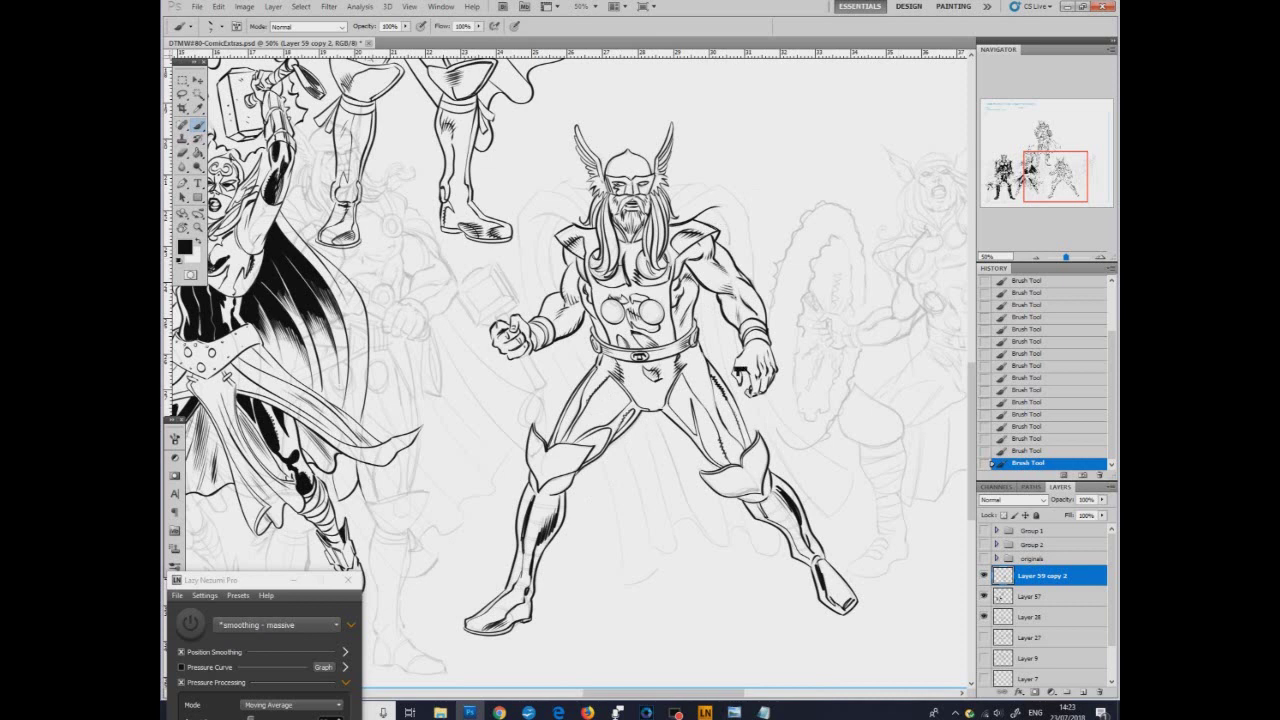
Add a new layer and ink black shadows along the figure's right thigh, refining them with white strokes.
left_click(1083, 692)
right_click(651, 473)
left_click(726, 545)
mouse_move(570, 428)
left_mouse_down()
mouse_move(556, 454)
mouse_move(570, 442)
left_mouse_up()
mouse_move(608, 364)
left_mouse_down()
mouse_move(550, 454)
mouse_move(588, 384)
mouse_move(584, 406)
left_mouse_up()
key("x")
left_click_drag(583, 402, 568, 430)
mouse_move(580, 410)
left_mouse_down()
mouse_move(562, 442)
mouse_move(573, 445)
left_mouse_up()
left_click(198, 241)
left_click(190, 624)
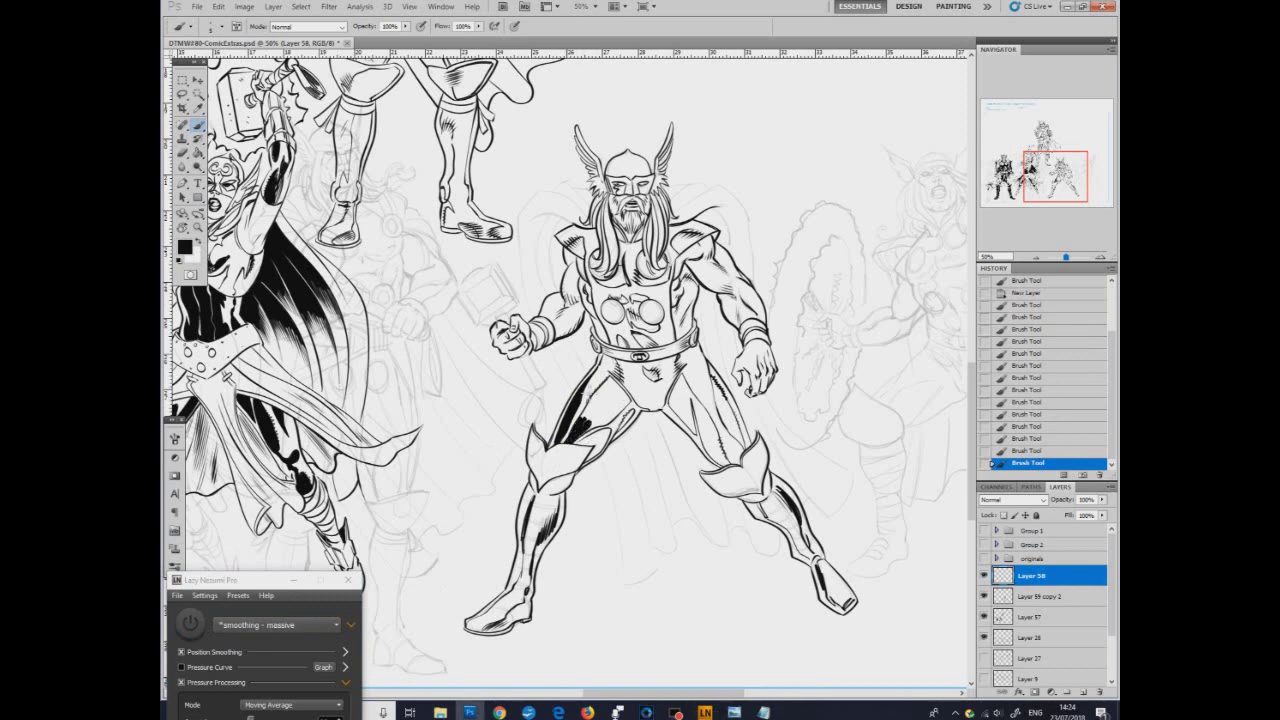
Fill the remaining inner area of the figure's right thigh and the adjoining part of the trunks with solid black.
left_click_drag(628, 412, 584, 426)
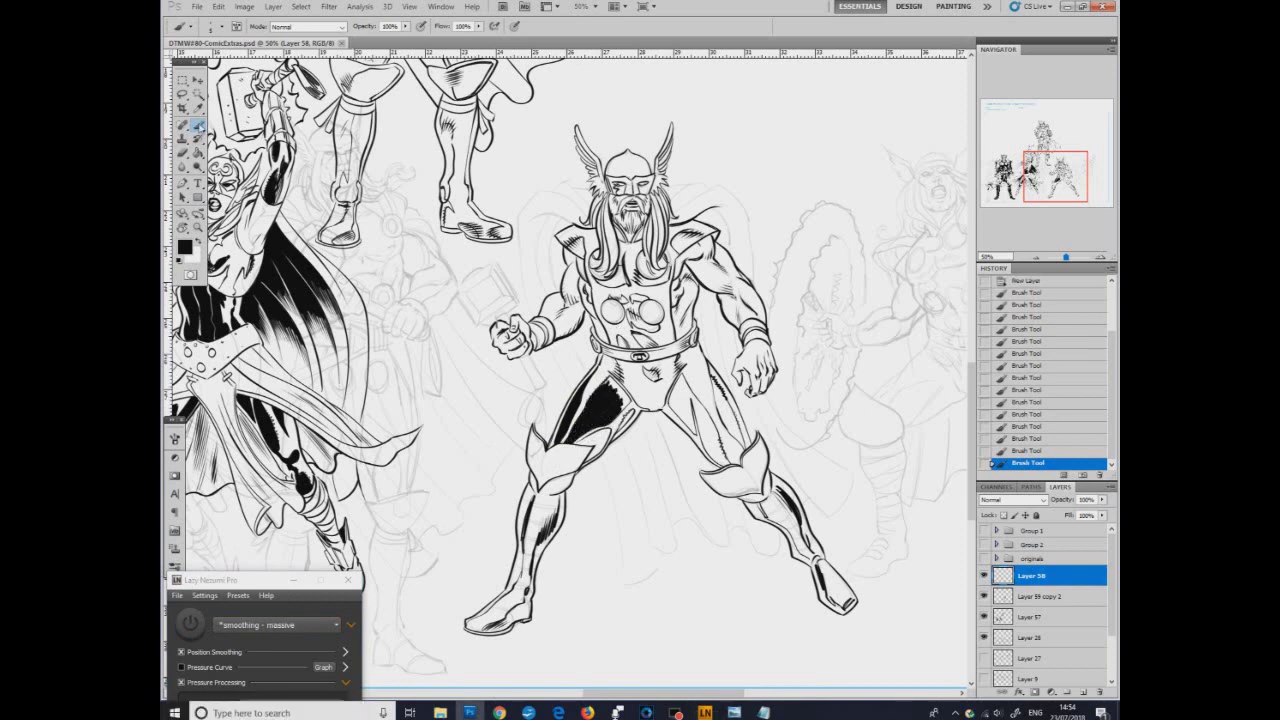
right_click(676, 348)
left_click_drag(613, 380, 620, 397)
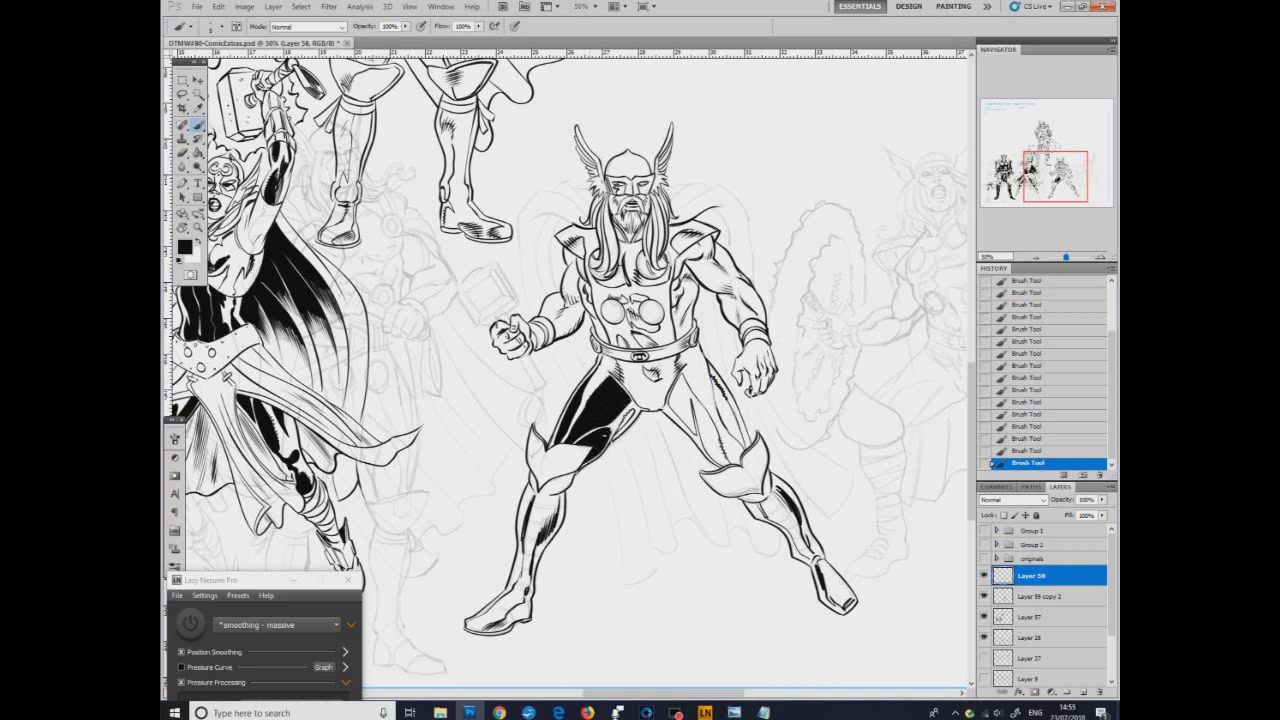
left_click_drag(632, 388, 658, 384)
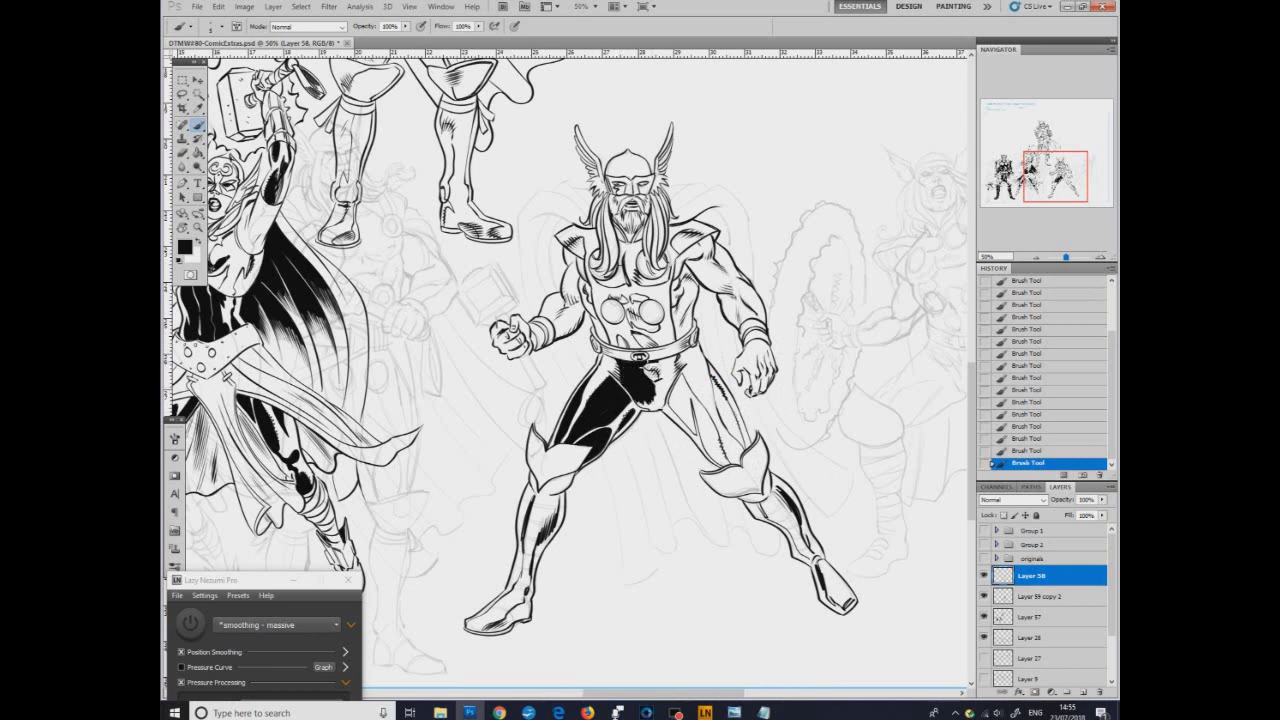
Choose a different brush and fill the rest of the trunks and the figure's left thigh with black shadow.
right_click(677, 376)
left_click(769, 455)
mouse_move(650, 406)
left_mouse_down()
mouse_move(638, 406)
mouse_move(671, 410)
left_mouse_up()
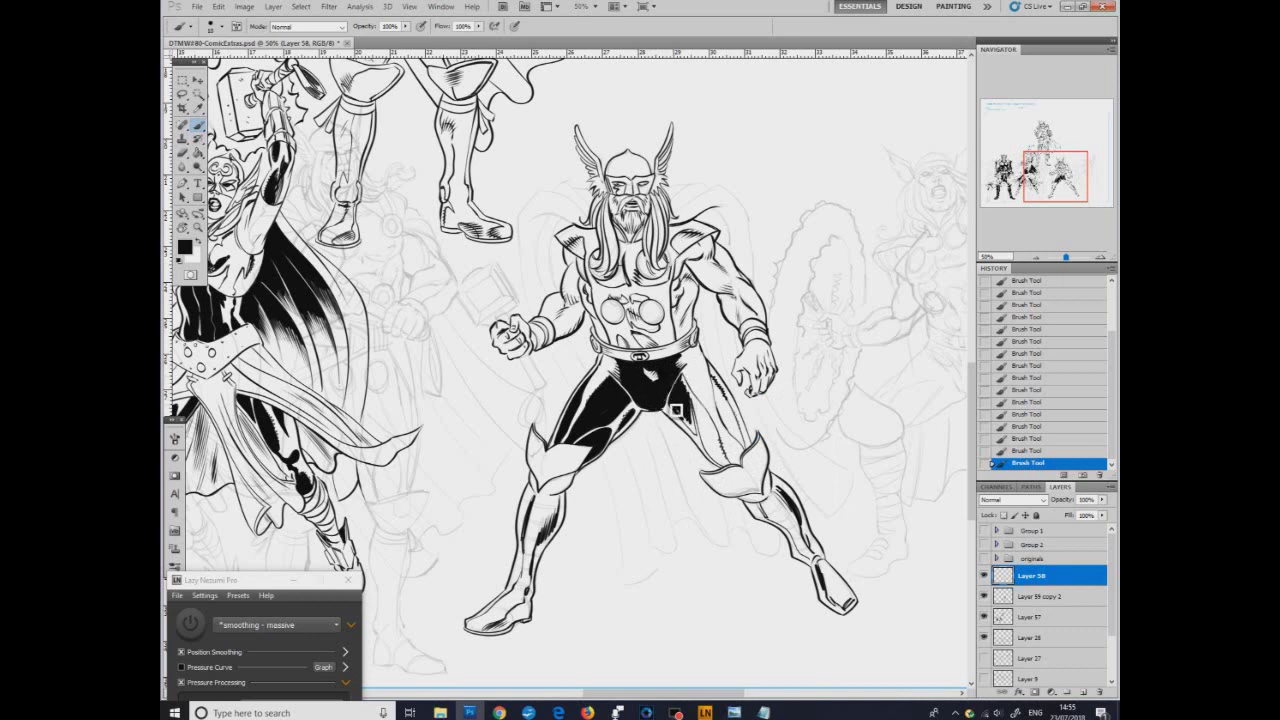
mouse_move(706, 414)
left_mouse_down()
mouse_move(728, 455)
mouse_move(709, 415)
mouse_move(725, 466)
mouse_move(729, 420)
mouse_move(750, 453)
mouse_move(727, 406)
left_mouse_up()
Fill the tunic and shoulder pieces with black around the hair and discs, cleaning up the edges with the Eraser.
mouse_move(596, 290)
left_mouse_down()
mouse_move(620, 348)
mouse_move(652, 354)
mouse_move(622, 335)
mouse_move(666, 341)
mouse_move(655, 356)
mouse_move(676, 308)
mouse_move(660, 298)
mouse_move(679, 275)
mouse_move(670, 252)
mouse_move(688, 232)
mouse_move(713, 236)
left_mouse_up()
key("e")
key("b")
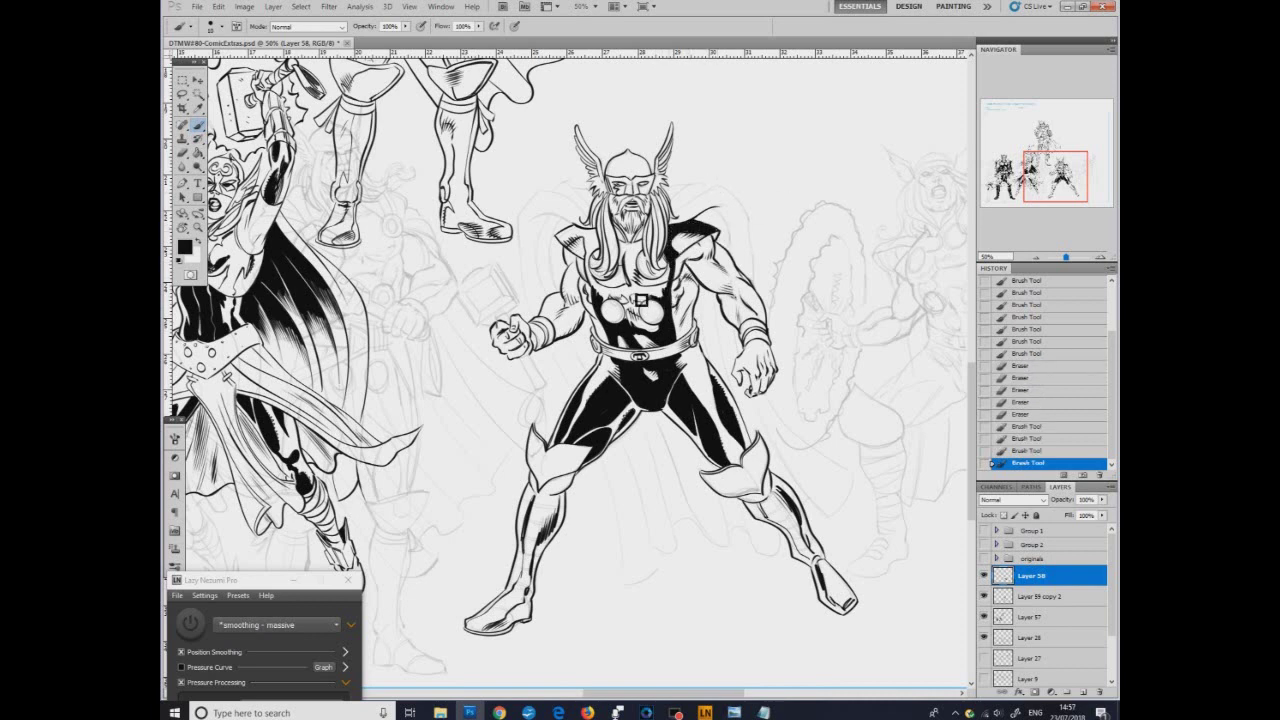
mouse_move(642, 300)
left_mouse_down()
mouse_move(645, 318)
mouse_move(635, 314)
left_mouse_up()
left_click_drag(974, 440, 974, 427)
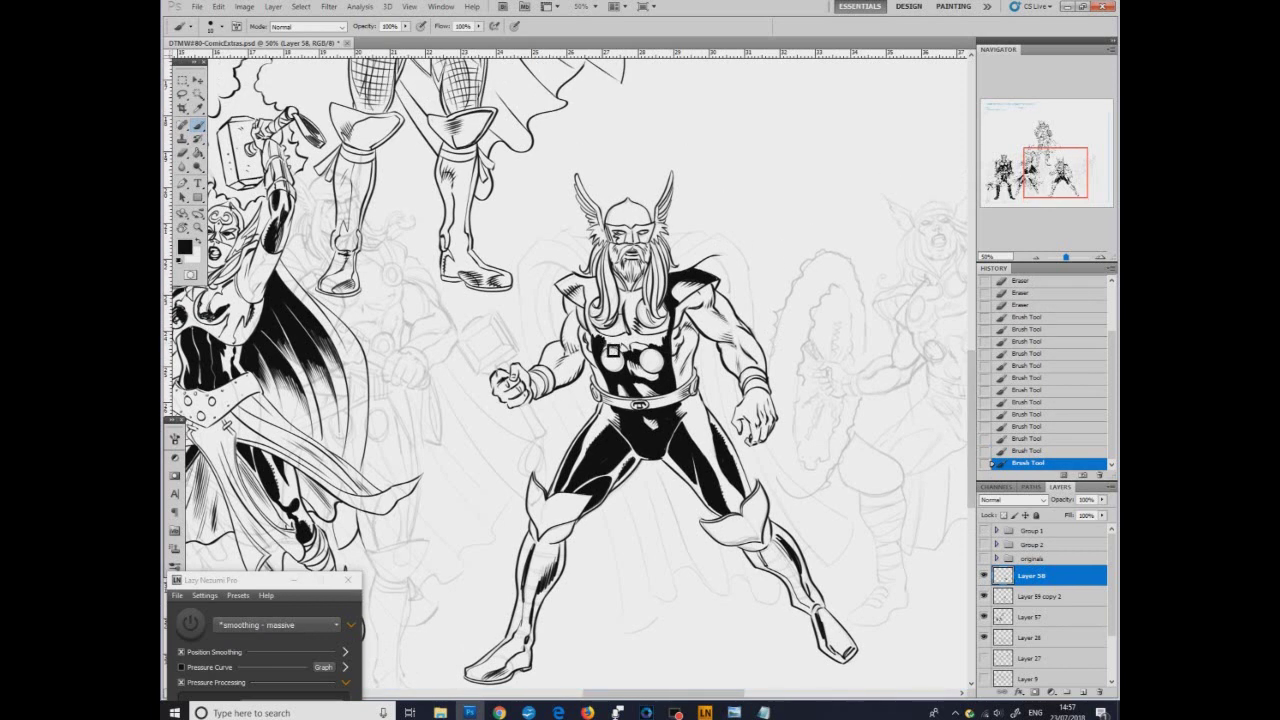
mouse_move(612, 350)
left_mouse_down()
mouse_move(668, 347)
mouse_move(612, 346)
mouse_move(598, 322)
mouse_move(600, 342)
mouse_move(590, 312)
mouse_move(602, 297)
mouse_move(567, 287)
mouse_move(584, 293)
left_mouse_up()
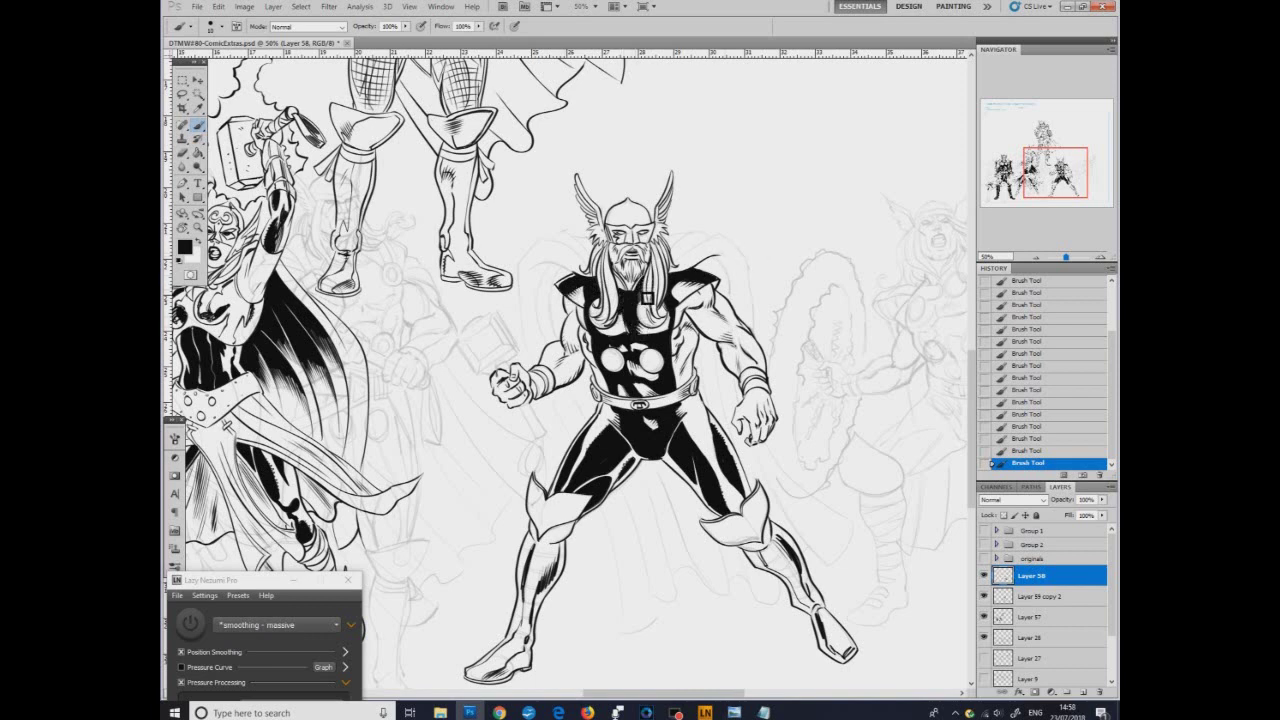
Paint fine white highlight lines over the black costume with a different brush and return to black.
left_click(198, 242)
right_click(644, 338)
left_click(745, 429)
left_click_drag(636, 310, 629, 313)
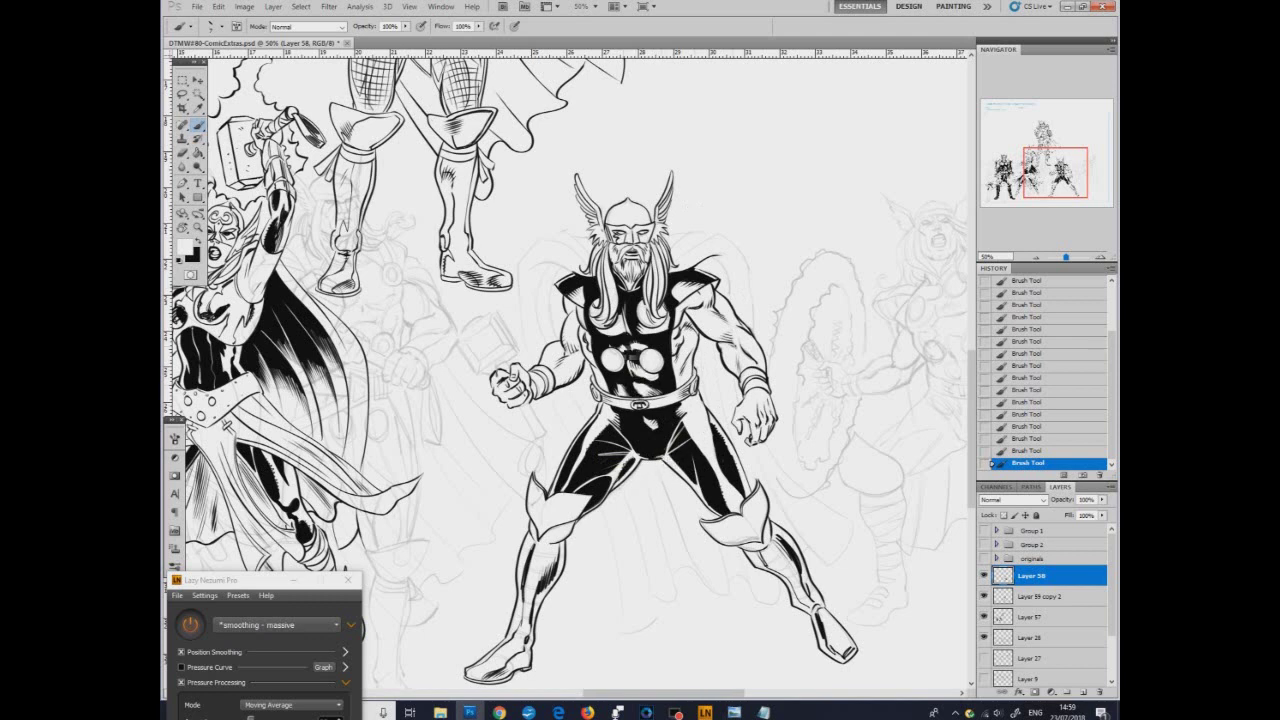
key("x")
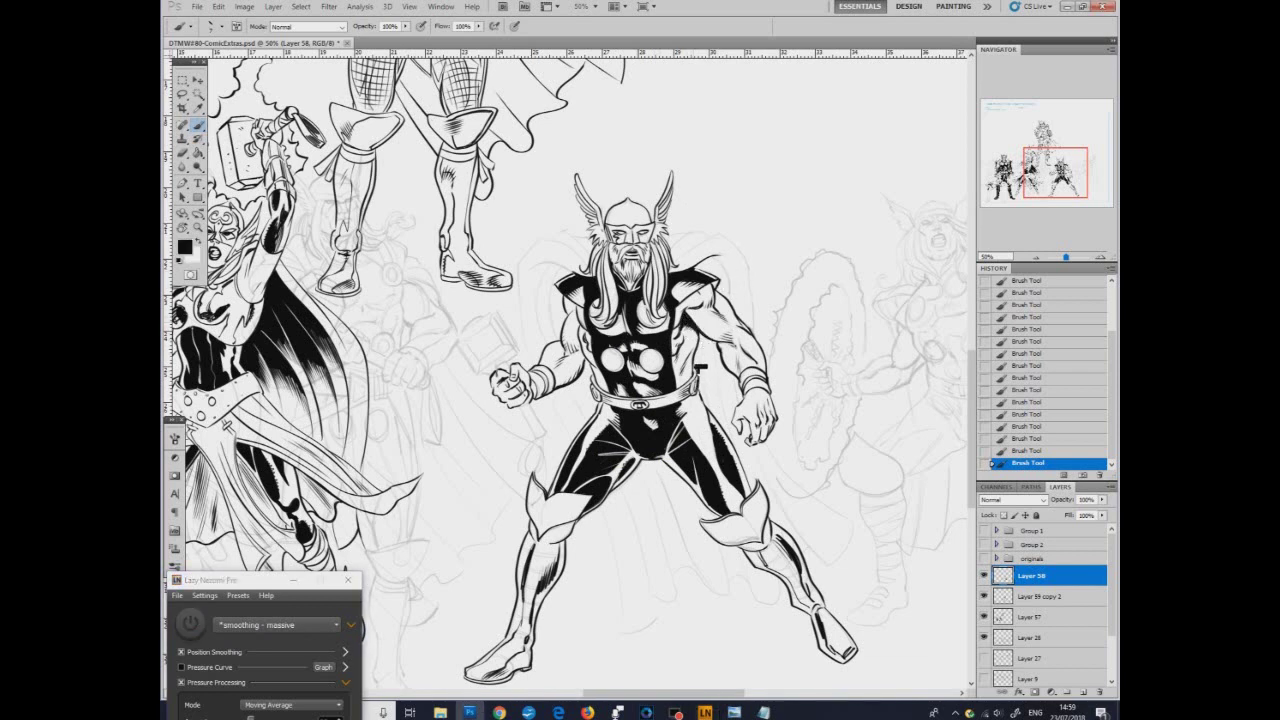
Ink black shading on the dome of the figure's helmet.
key("x")
key("x")
left_click_drag(626, 209, 634, 216)
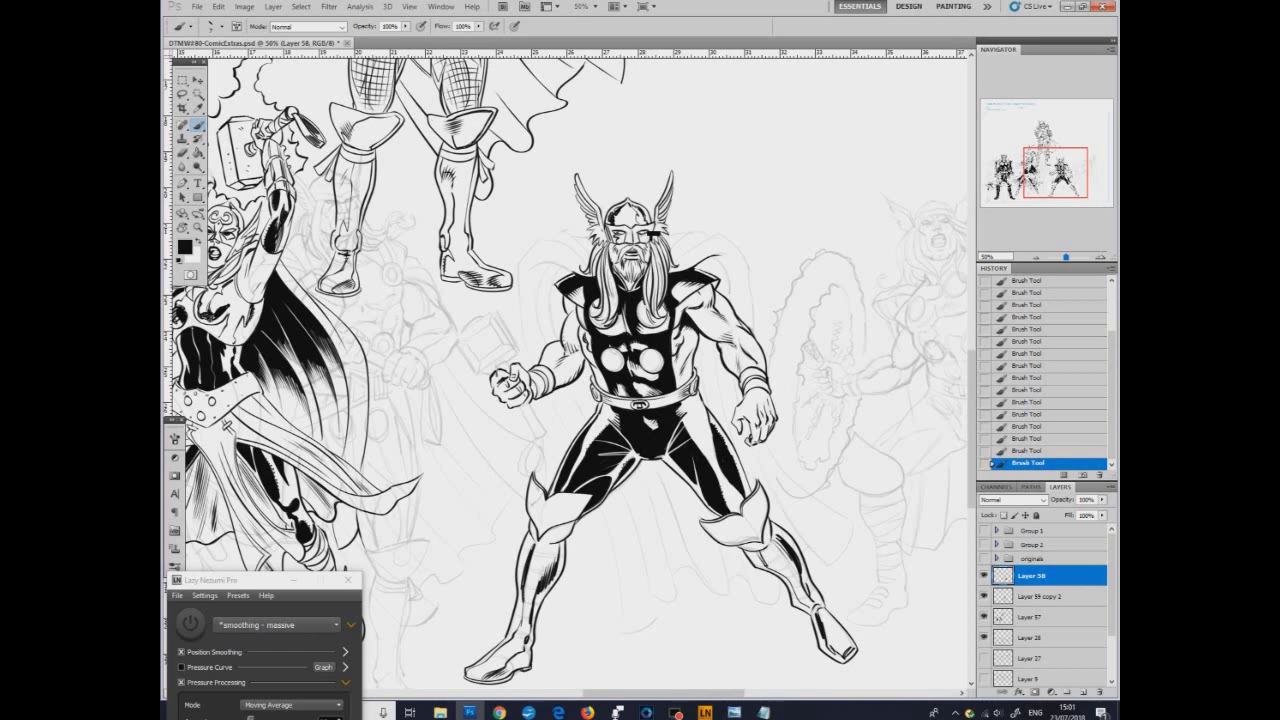
scroll(652, 233, "down", 2)
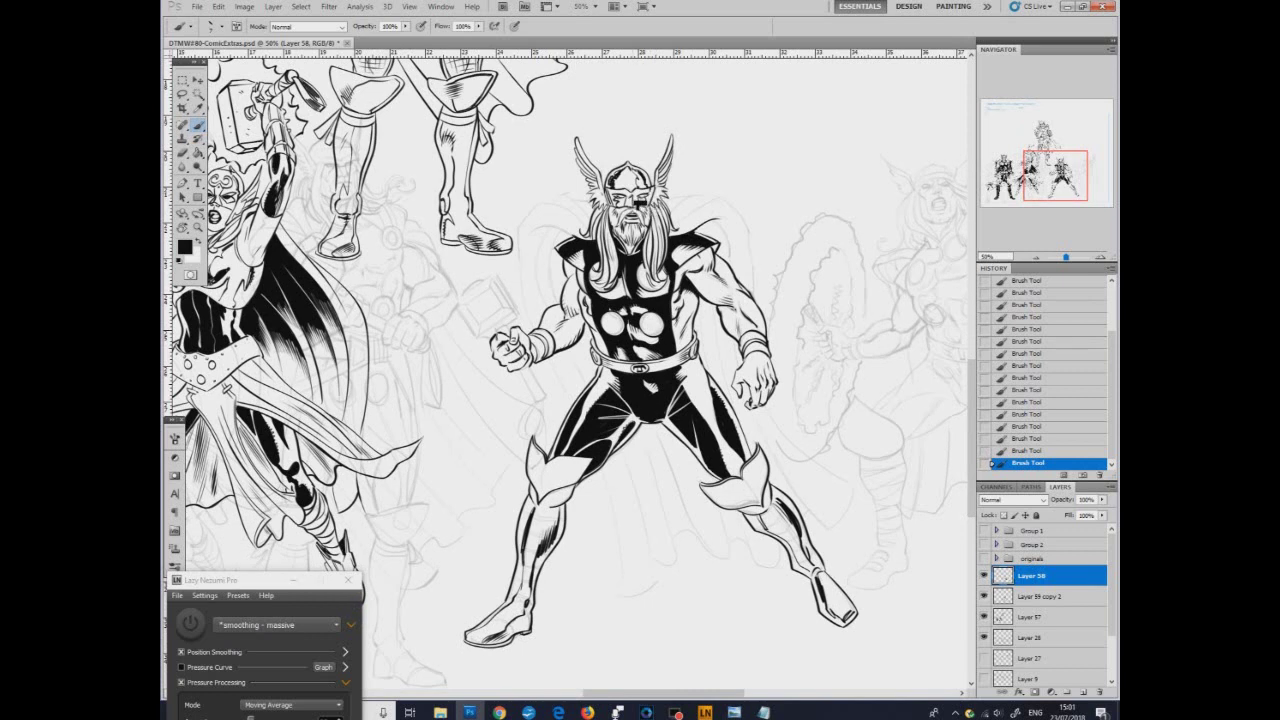
key("ctrl+z")
left_click_drag(638, 206, 650, 220)
key("ctrl+z")
key("x")
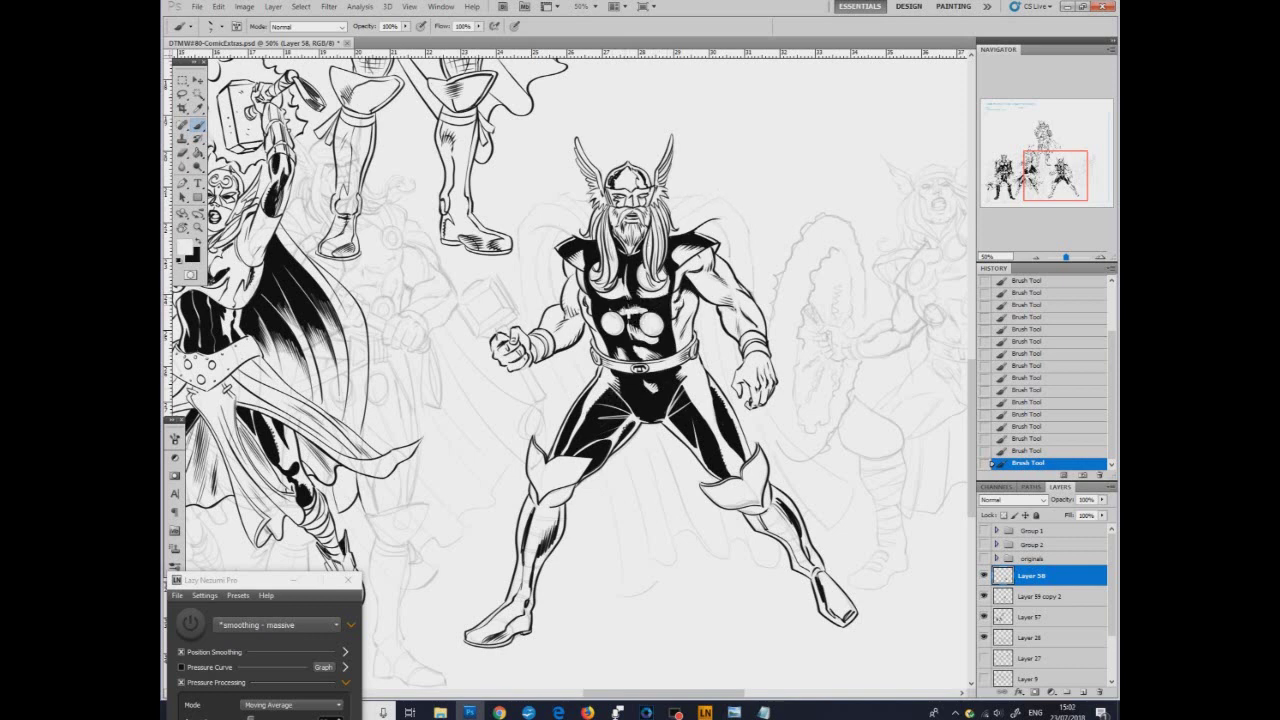
left_click(198, 241)
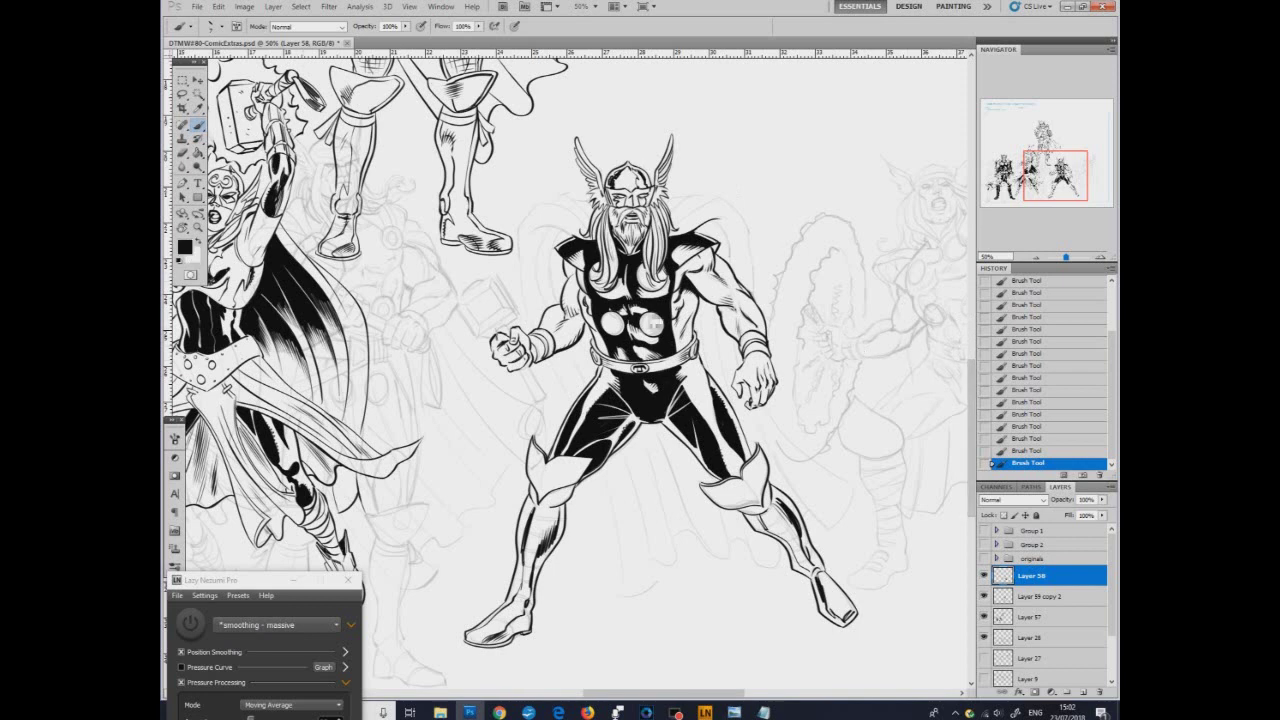
Ink reflective shading on the two lower tunic discs and hatch the flared tops of both boots.
left_click_drag(612, 316, 630, 344)
left_click_drag(646, 324, 658, 330)
scroll(660, 400, "down", 3)
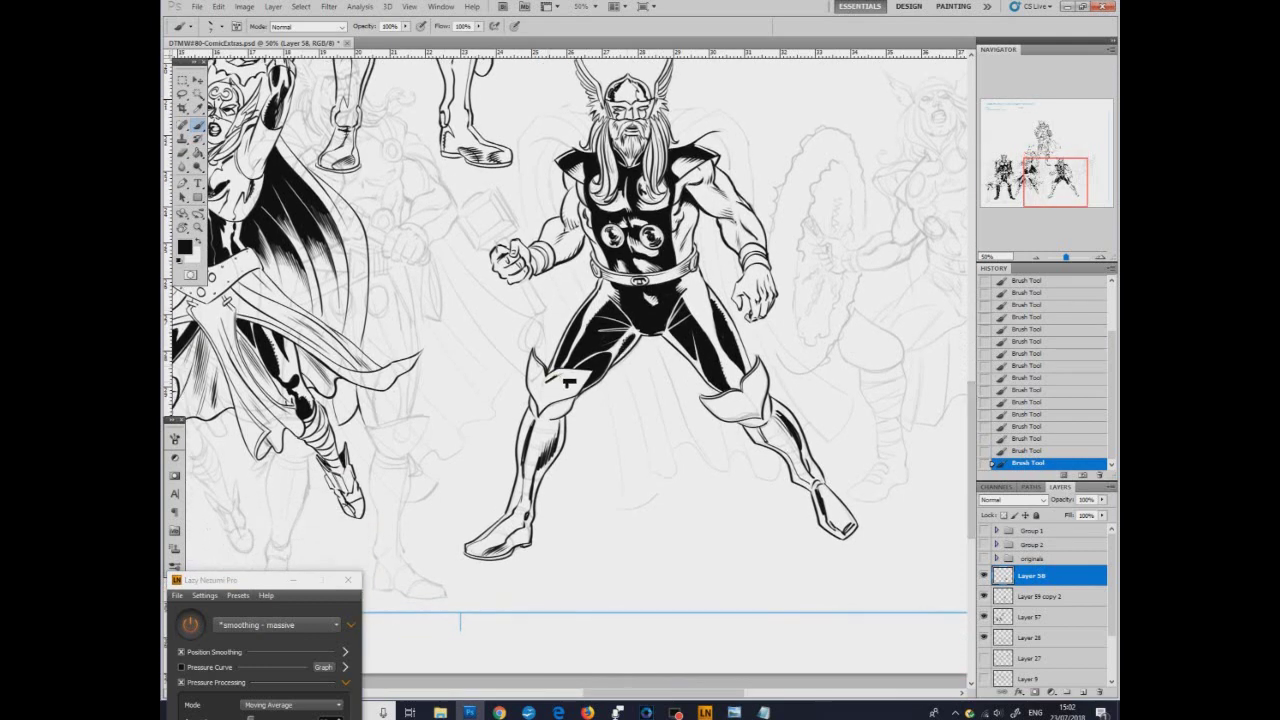
mouse_move(559, 385)
left_mouse_down()
mouse_move(589, 387)
mouse_move(556, 396)
left_mouse_up()
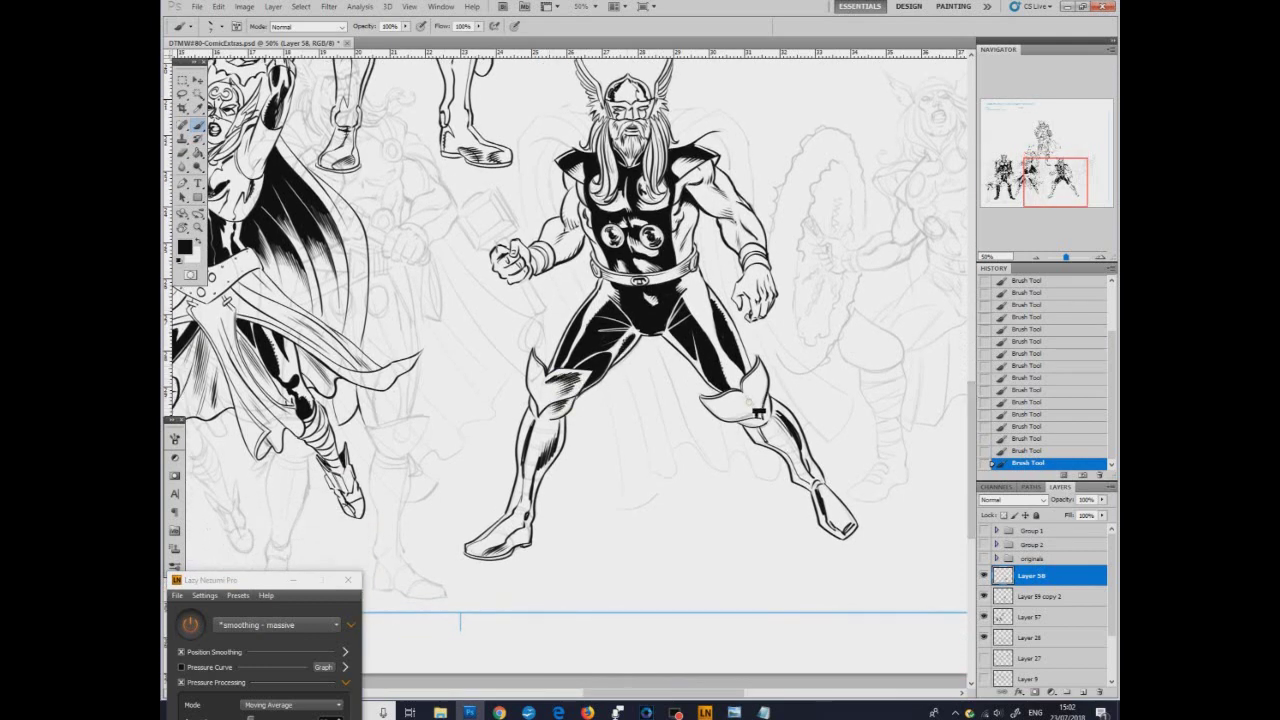
left_click_drag(755, 374, 753, 390)
Choose a heavier brush and ink the crossing straps over the shins and feet of both boots.
right_click(644, 458)
left_click(670, 538)
mouse_move(524, 428)
left_mouse_down()
mouse_move(564, 434)
mouse_move(522, 442)
mouse_move(500, 556)
left_mouse_up()
key("ctrl+z")
mouse_move(780, 422)
left_mouse_down()
mouse_move(758, 456)
mouse_move(828, 476)
mouse_move(828, 516)
left_mouse_up()
left_click_drag(832, 502, 820, 488)
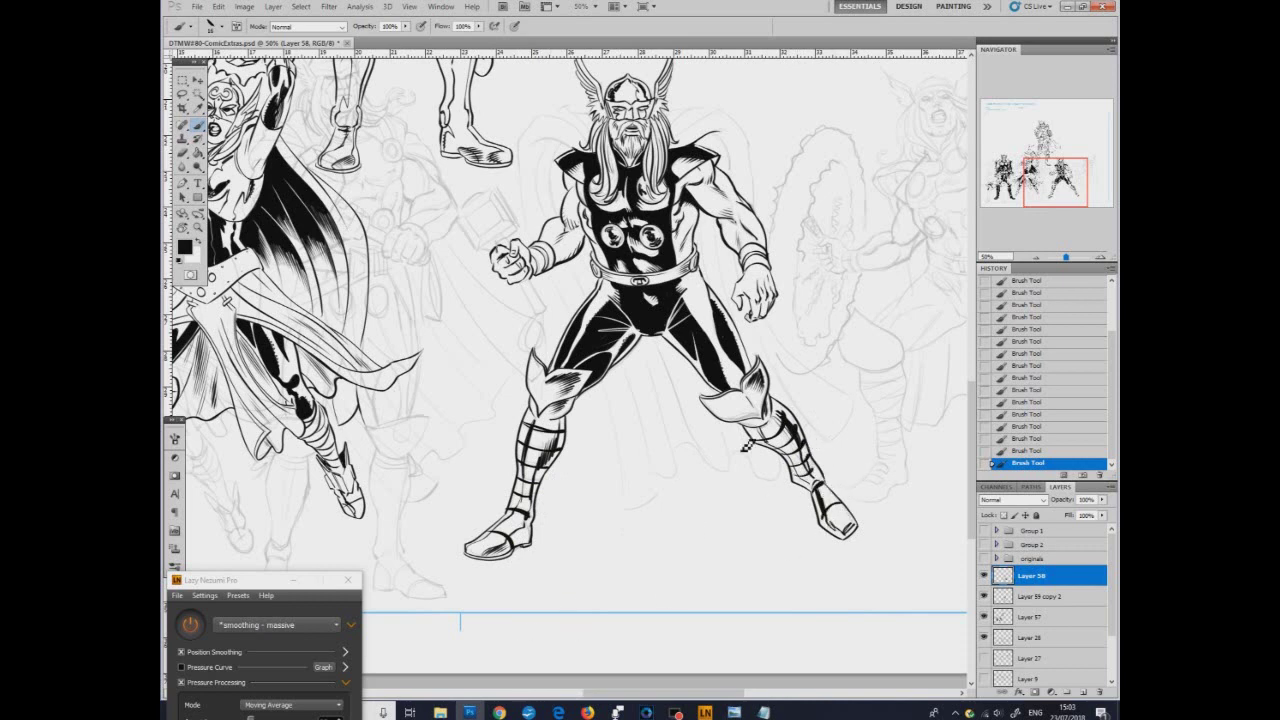
Add a new layer and outline the cape over the figure's right shoulder with a finer brush.
left_click_drag(643, 692, 665, 692)
left_click_drag(971, 480, 971, 473)
left_click(1083, 692)
right_click(528, 317)
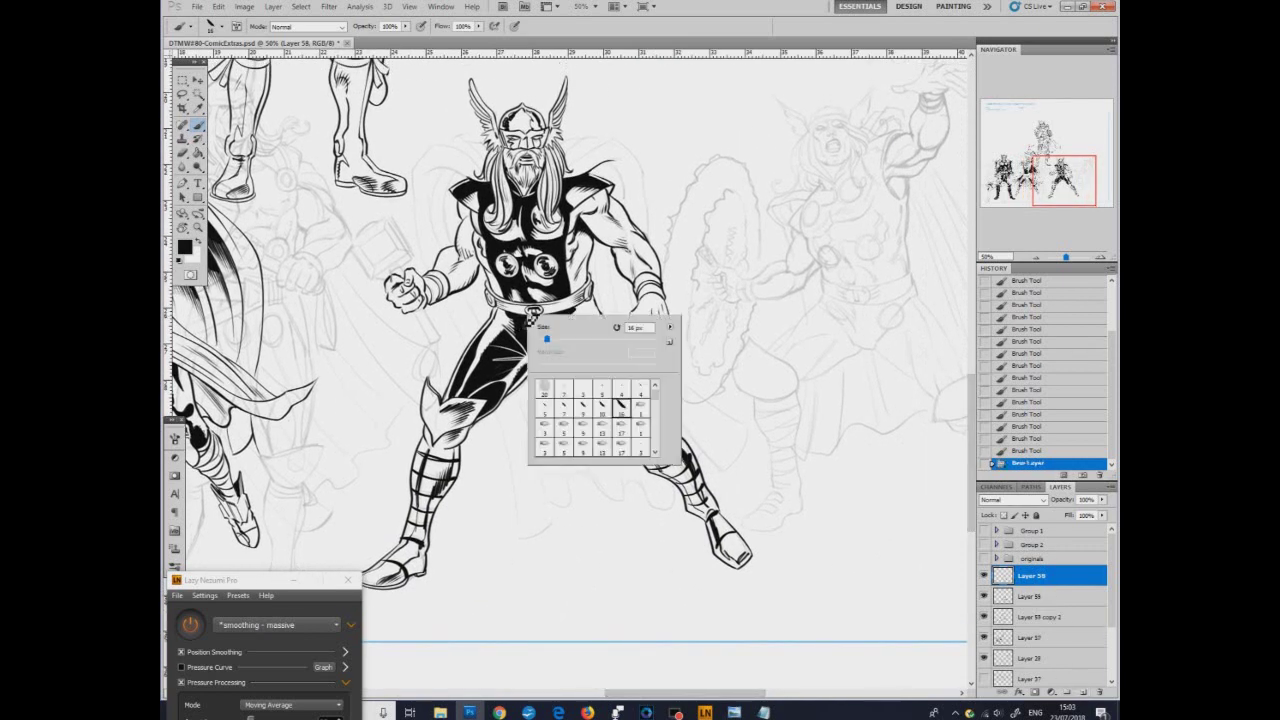
double_click(583, 408)
mouse_move(449, 168)
left_mouse_down()
mouse_move(424, 178)
mouse_move(430, 217)
left_mouse_up()
left_click_drag(430, 206, 441, 253)
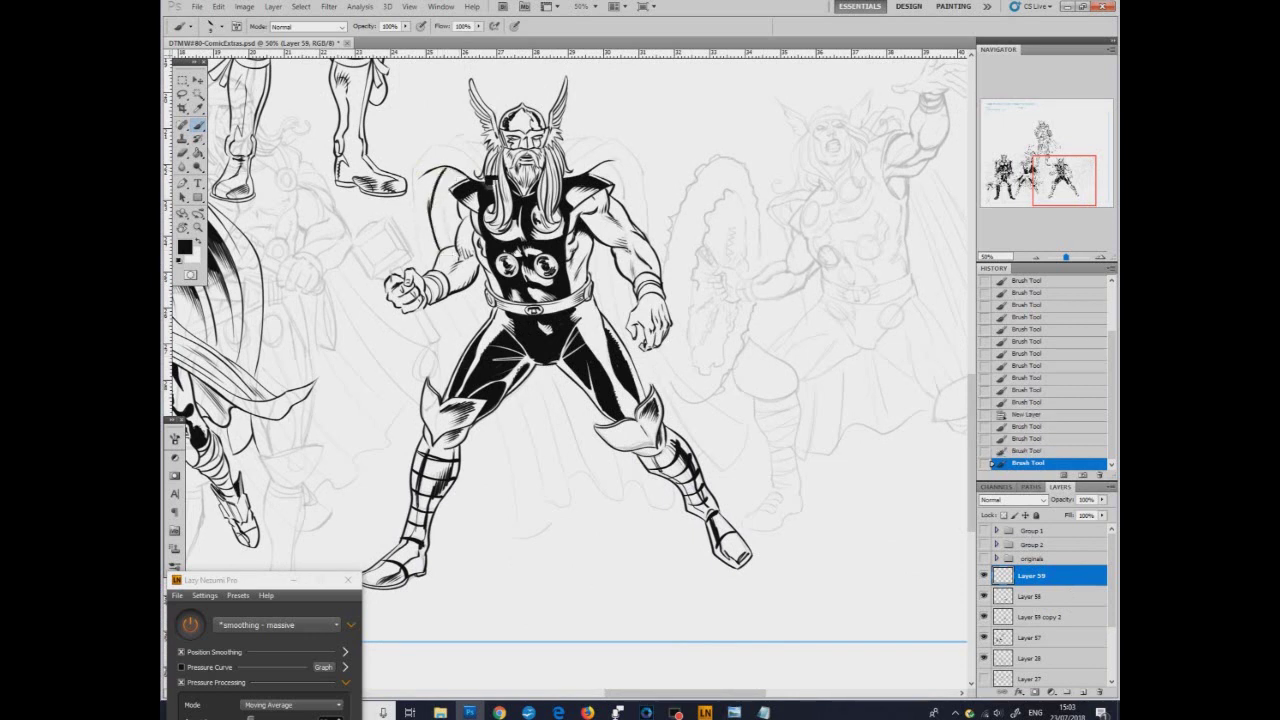
mouse_move(456, 142)
left_mouse_down()
mouse_move(419, 187)
mouse_move(440, 300)
left_mouse_up()
Ink the cape's hanging edges, the other shoulder's folds and the wavy hem behind the legs.
left_click_drag(490, 400, 518, 532)
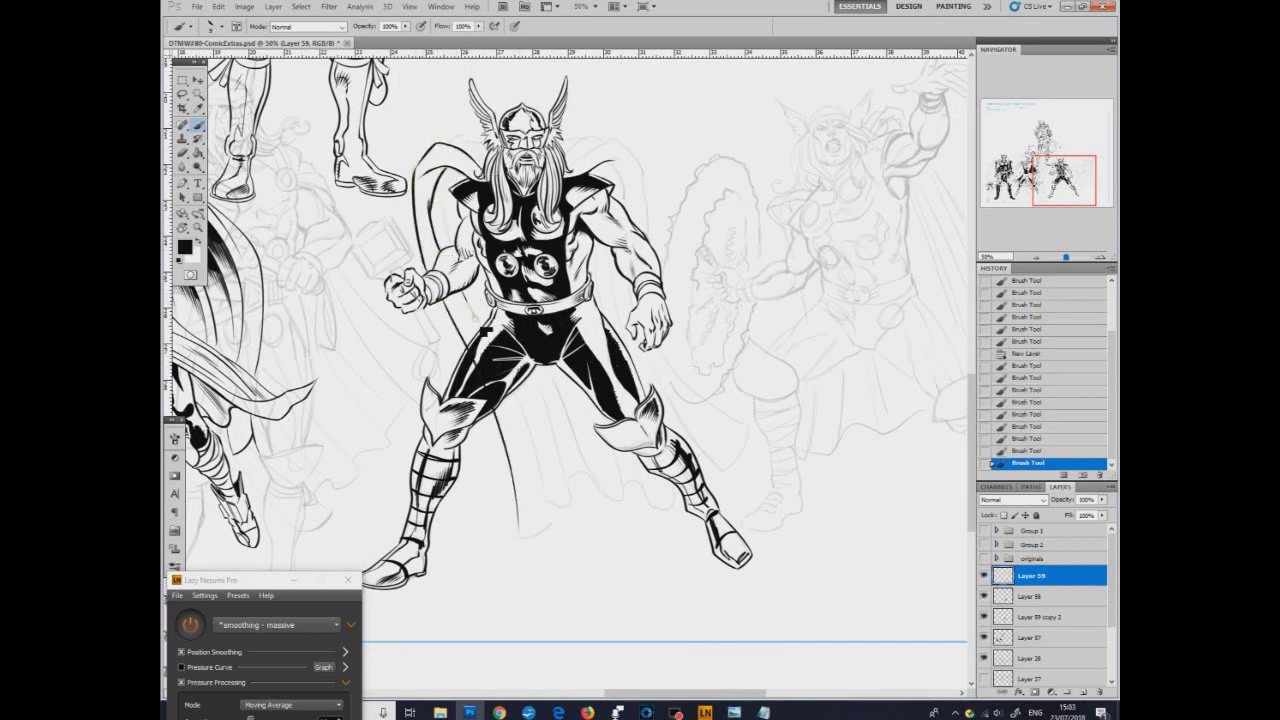
left_click_drag(496, 404, 546, 544)
mouse_move(606, 176)
left_mouse_down()
mouse_move(638, 181)
mouse_move(752, 473)
mouse_move(648, 174)
mouse_move(750, 484)
left_mouse_up()
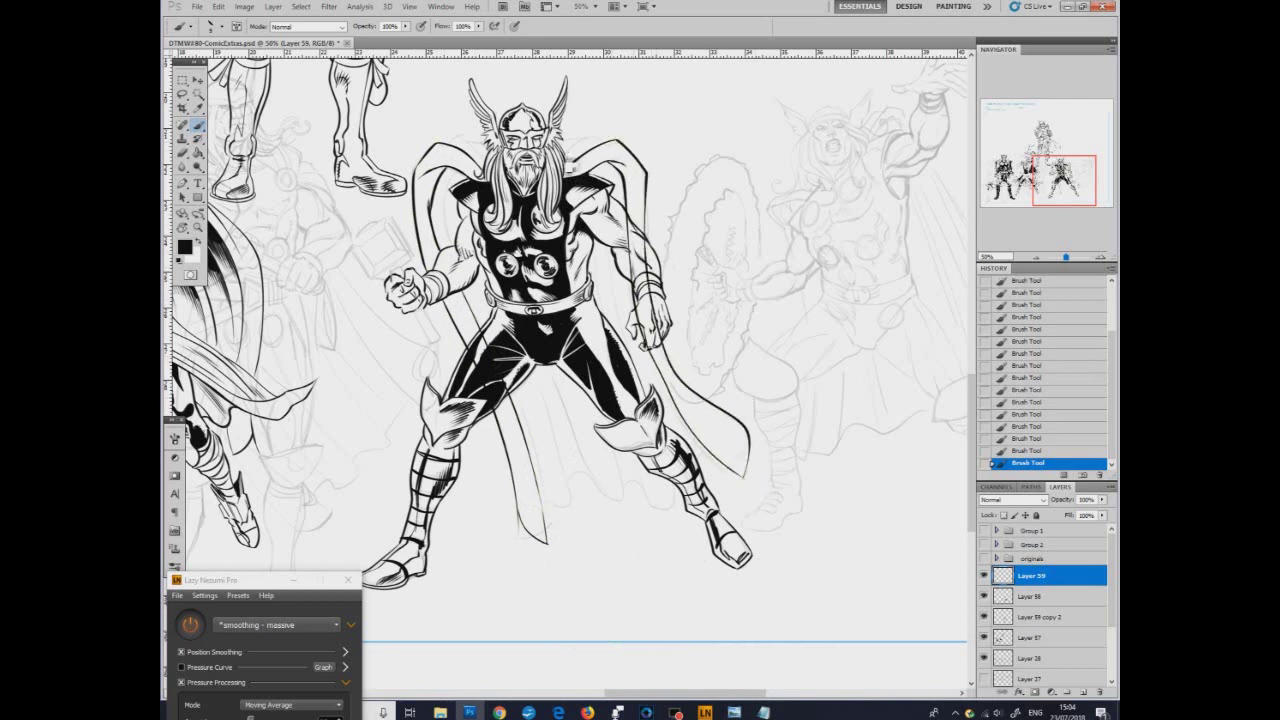
left_click_drag(568, 151, 614, 140)
left_click_drag(486, 151, 453, 139)
mouse_move(745, 462)
left_mouse_down()
mouse_move(699, 452)
mouse_move(675, 516)
mouse_move(552, 505)
left_mouse_up()
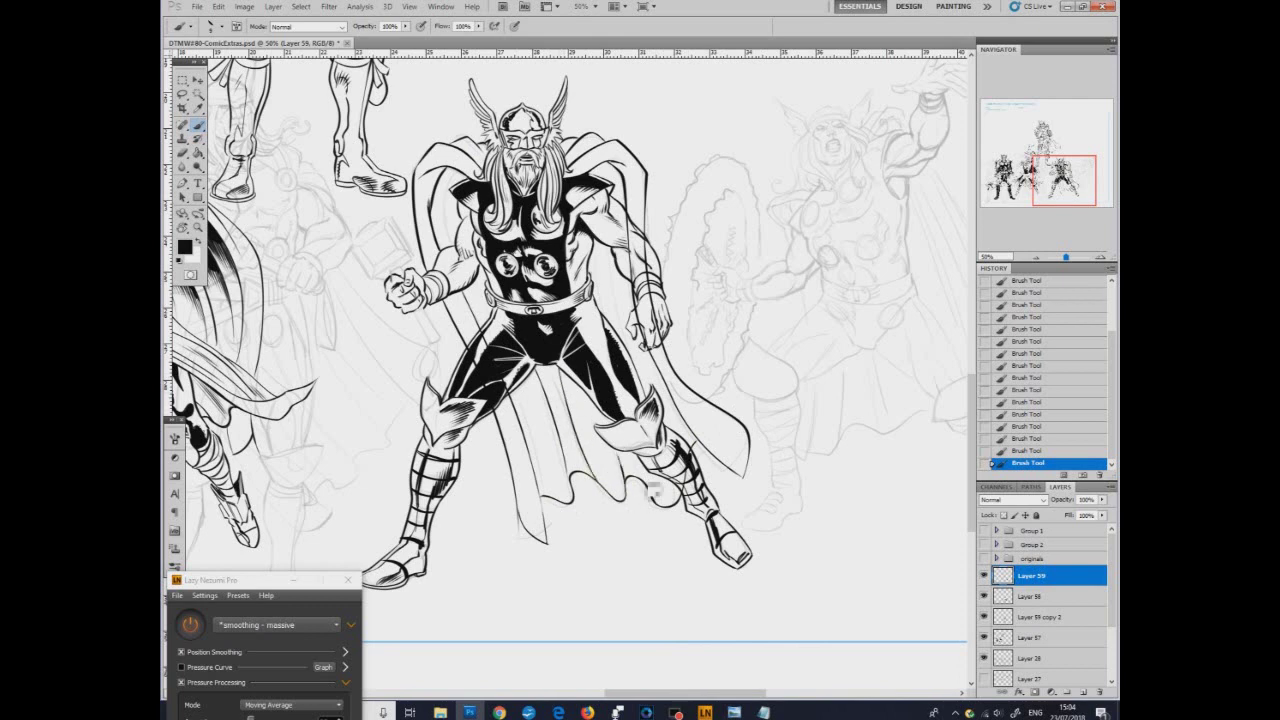
key("ctrl+z")
key("ctrl+z")
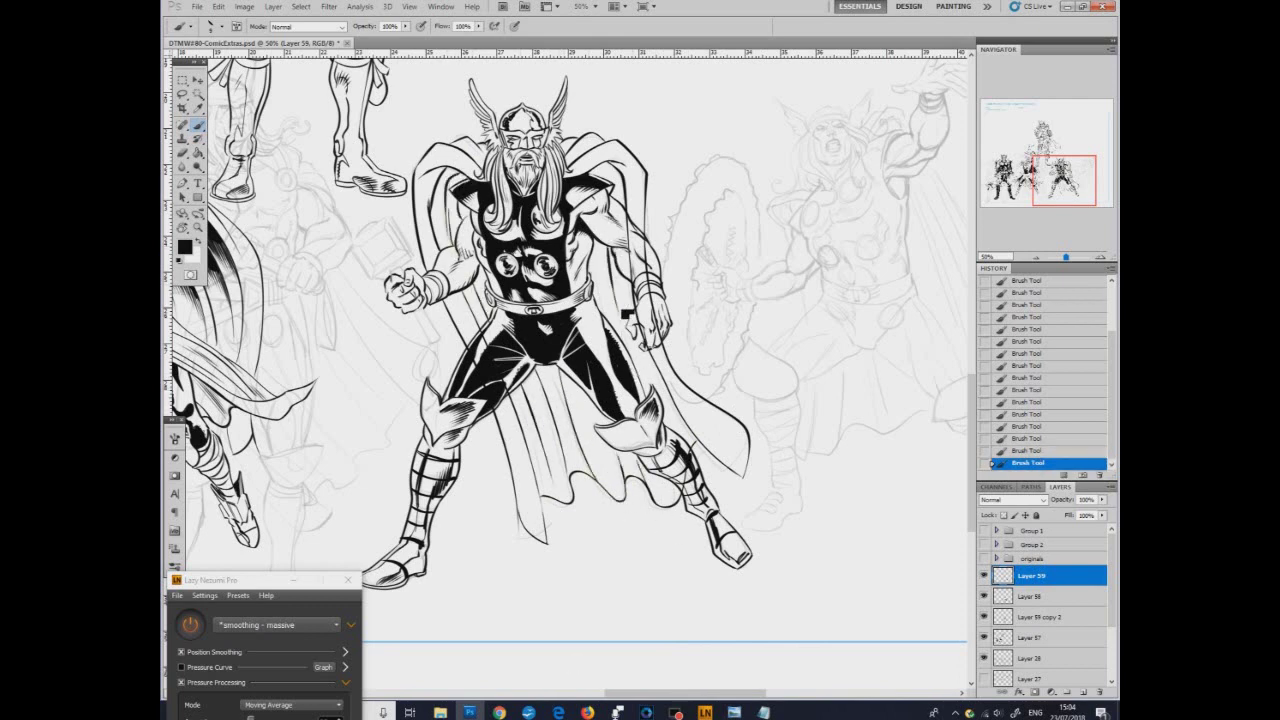
Erase cape lines that overlap the legs, boots and hand, choosing a different eraser tip, and return to the Brush.
left_click(186, 152)
right_click(493, 333)
double_click(587, 424)
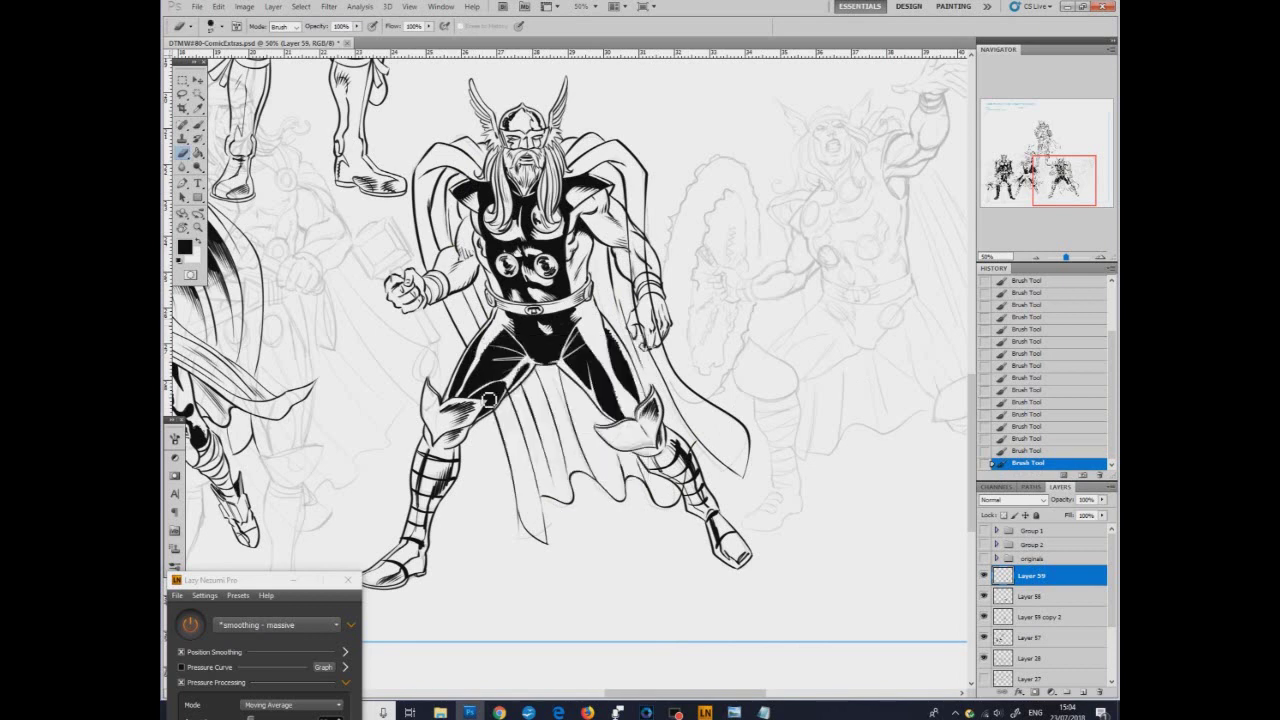
left_click_drag(522, 387, 519, 394)
left_click_drag(518, 515, 536, 542)
left_click(749, 487)
left_click_drag(690, 494, 694, 458)
mouse_move(634, 332)
left_mouse_down()
mouse_move(651, 350)
mouse_move(665, 338)
mouse_move(631, 224)
mouse_move(638, 337)
left_mouse_up()
left_click(199, 126)
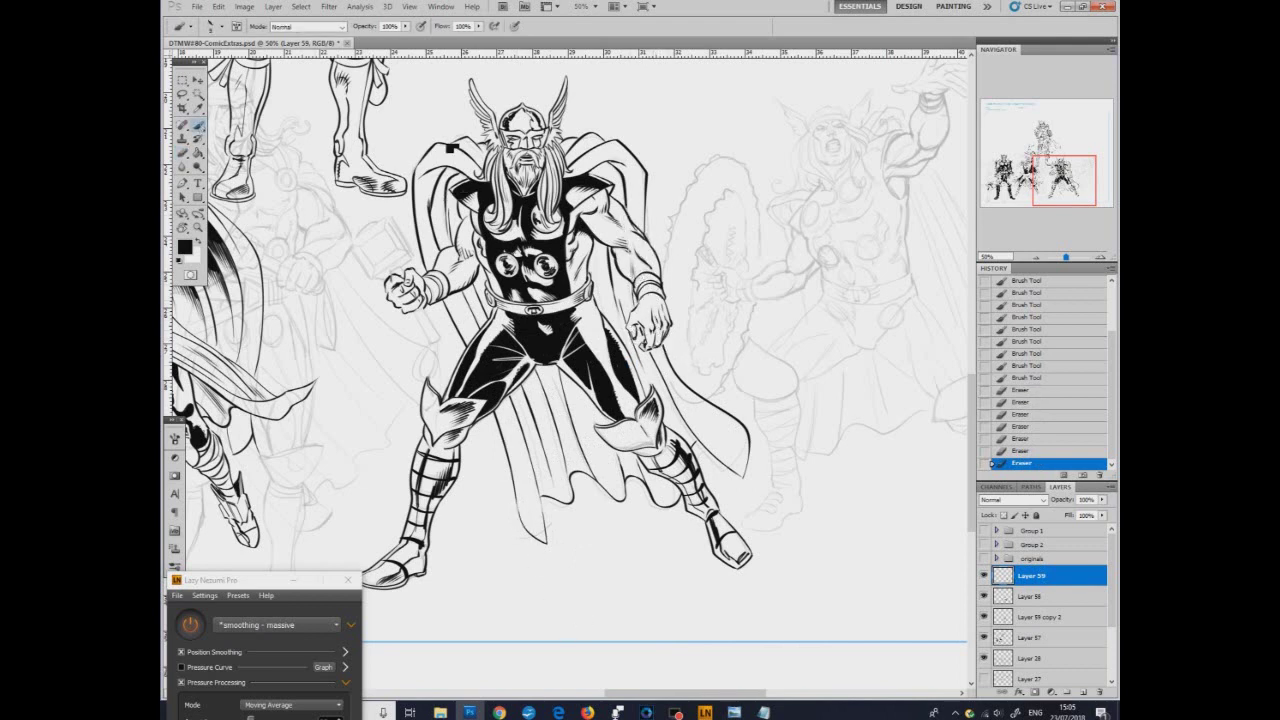
Try to hatch shadow lines inside the cape by the figure's right shoulder, and revert the strokes in the history.
left_click_drag(435, 230, 436, 212)
left_click_drag(438, 230, 438, 196)
left_click_drag(443, 232, 440, 188)
left_click_drag(445, 234, 442, 188)
left_click_drag(446, 222, 447, 188)
left_click_drag(449, 222, 450, 194)
left_click_drag(457, 244, 453, 204)
left_click_drag(466, 238, 459, 210)
mouse_move(474, 230)
left_mouse_down()
mouse_move(464, 212)
mouse_move(633, 179)
mouse_move(668, 548)
mouse_move(667, 337)
mouse_move(670, 368)
left_mouse_up()
left_click(1046, 354)
left_click(1048, 306)
Choose another brush and hatch shadows inside the cape by the figure's right shoulder with the canvas turned upside down.
right_click(594, 315)
left_click(630, 407)
key("r")
left_click_drag(672, 332, 682, 368)
mouse_move(682, 326)
left_mouse_down()
mouse_move(688, 366)
mouse_move(682, 352)
left_mouse_up()
left_click_drag(684, 318, 692, 358)
left_click_drag(692, 318, 698, 360)
left_click_drag(671, 256, 664, 274)
left_click_drag(667, 258, 649, 290)
scroll(507, 272, "up", 2)
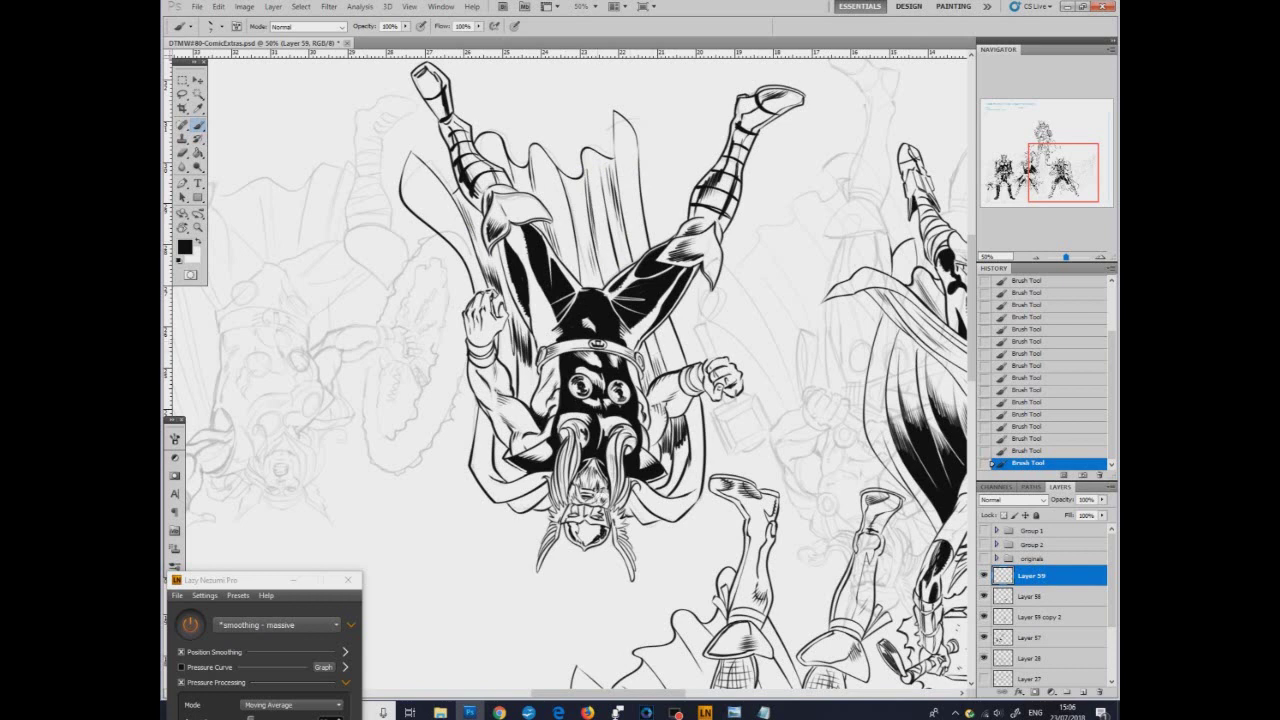
With a different brush, blacken the figure's left wristband and the cape behind that hand, switching between black and white.
left_click(191, 624)
right_click(527, 361)
left_click(563, 457)
left_click(504, 355)
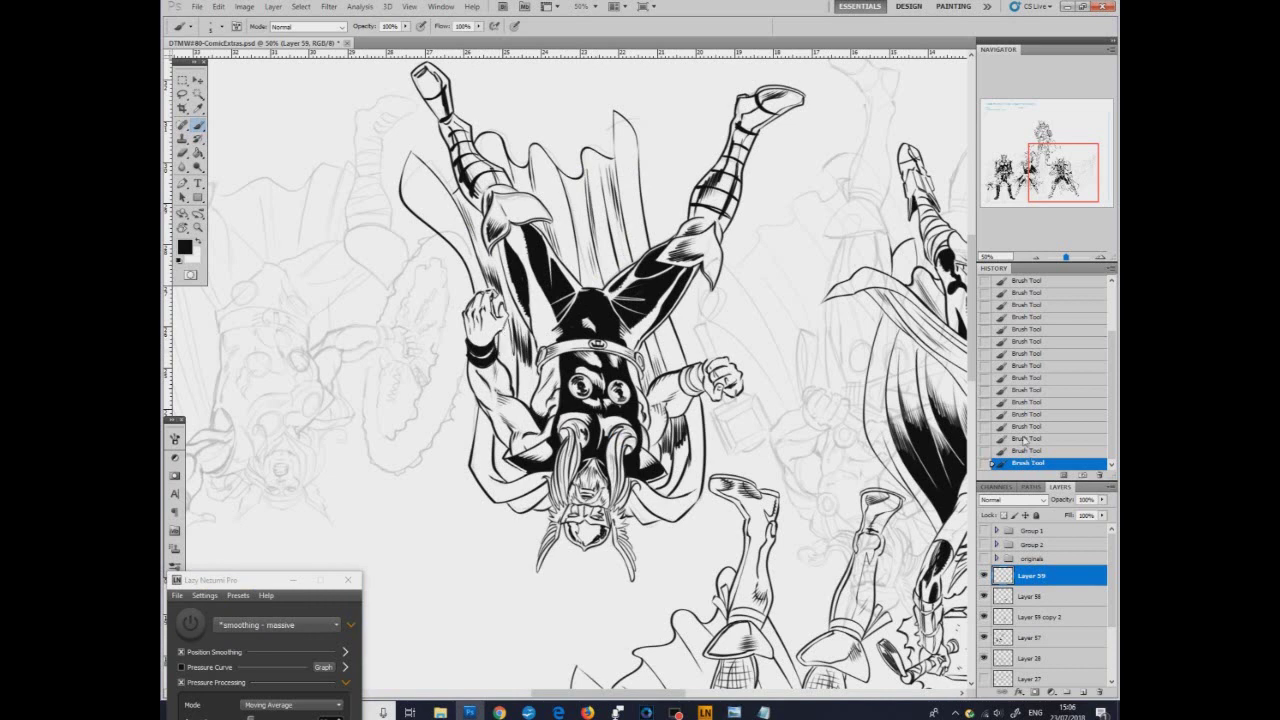
left_click_drag(498, 329, 512, 338)
key("x")
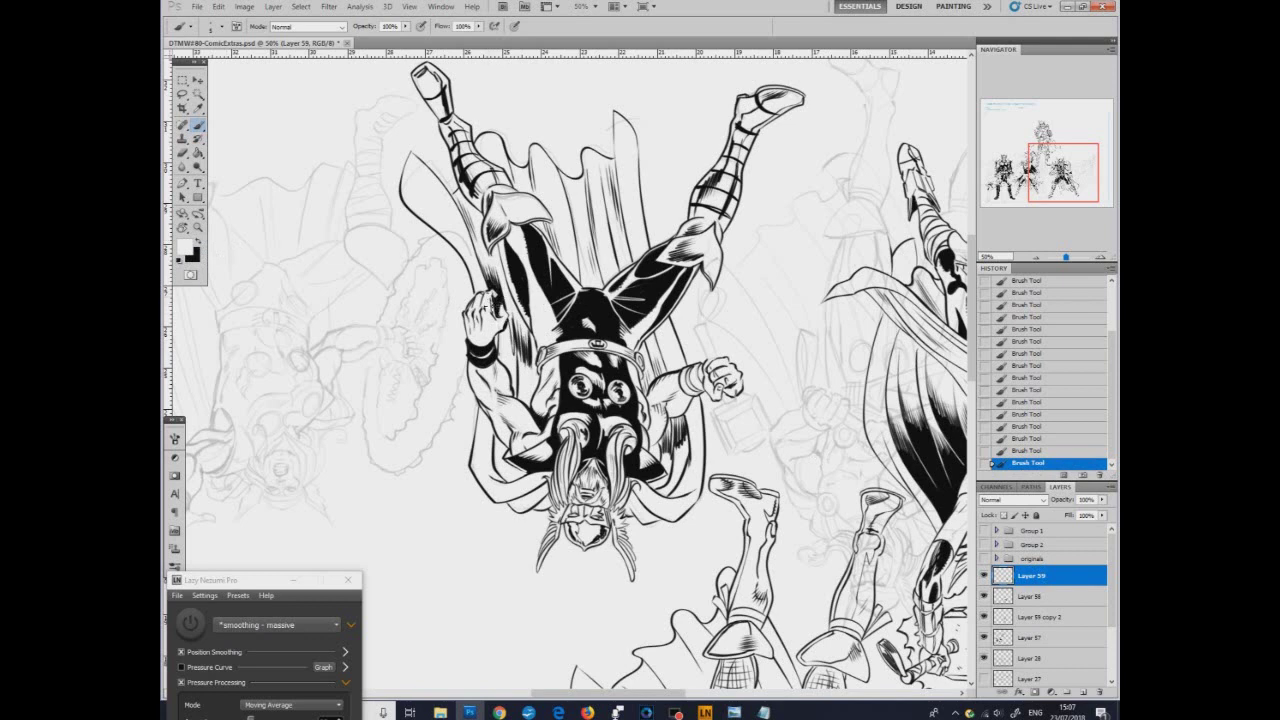
left_click(200, 241)
left_click_drag(502, 364, 516, 326)
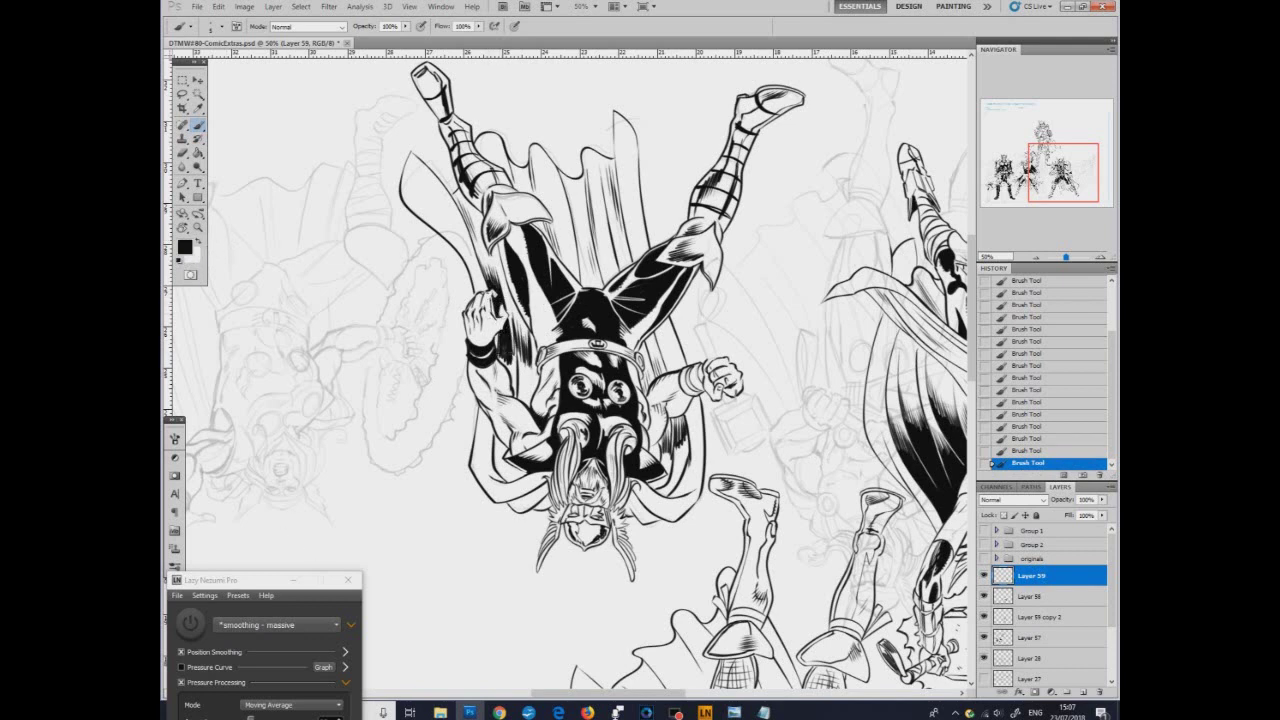
key("x")
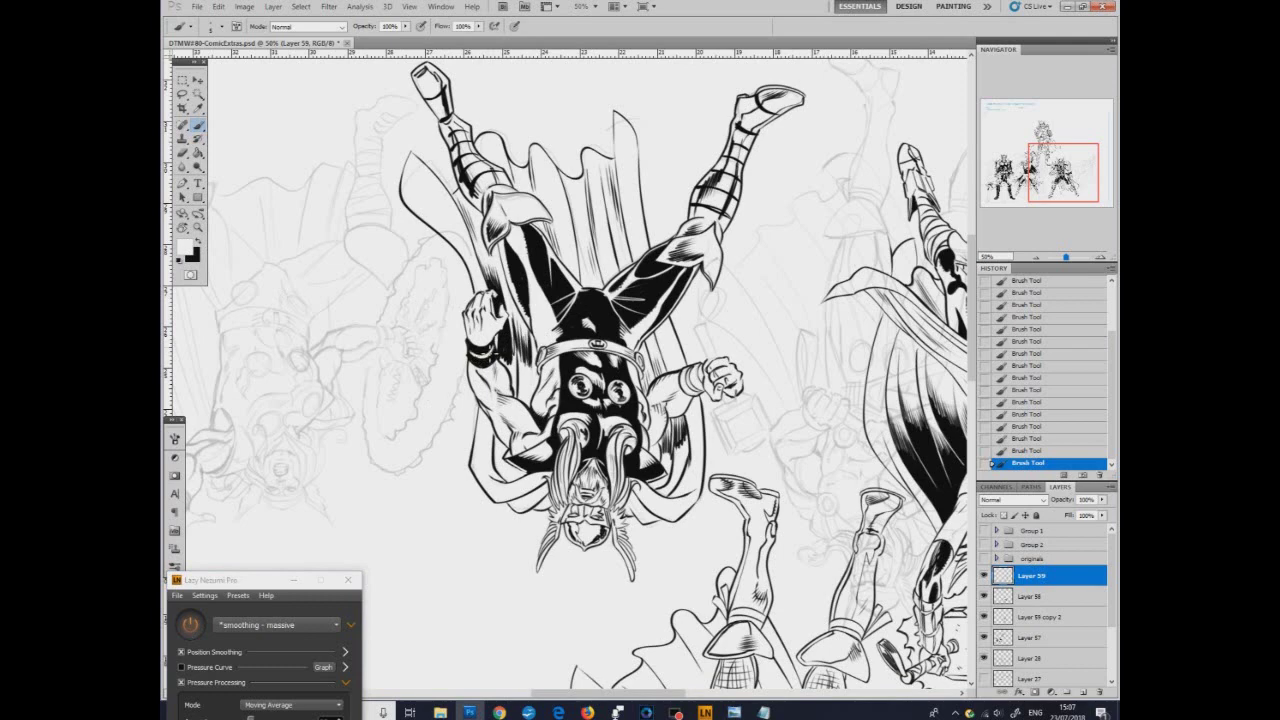
key("x")
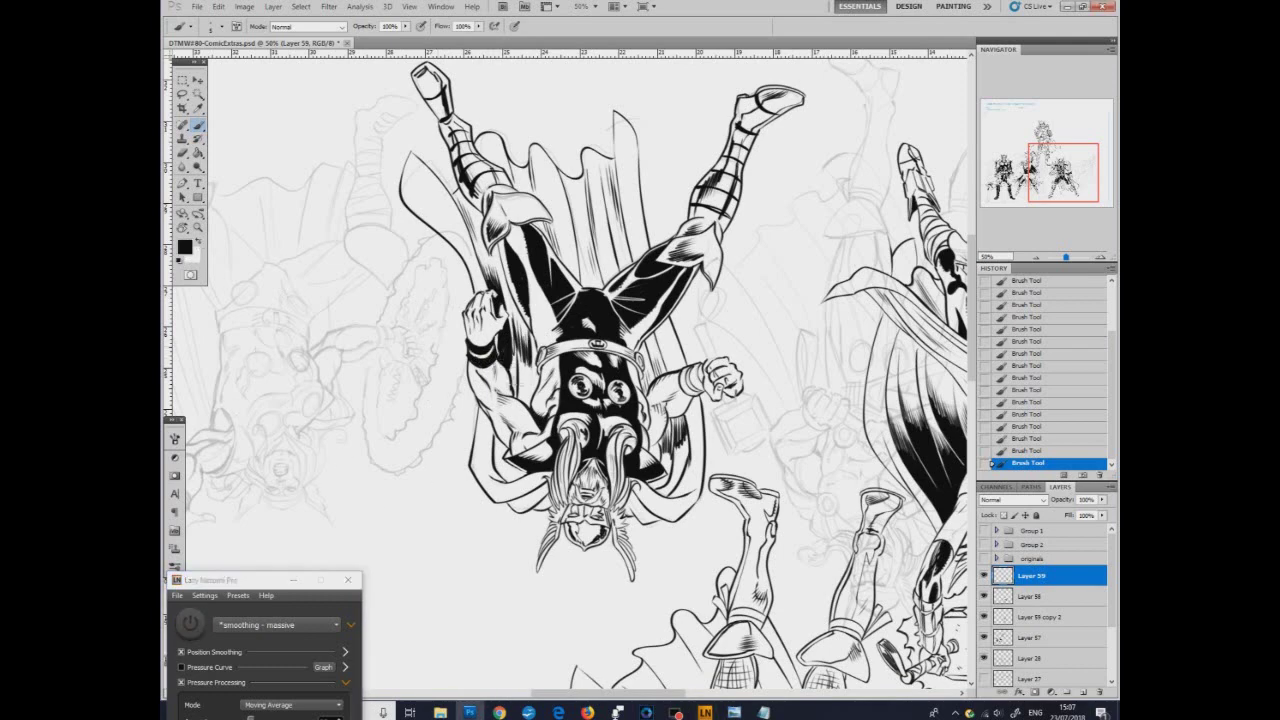
Reset the canvas rotation, then blacken the figure's right wristband and the cape's interior by the right shoulder.
double_click(182, 229)
left_click(190, 624)
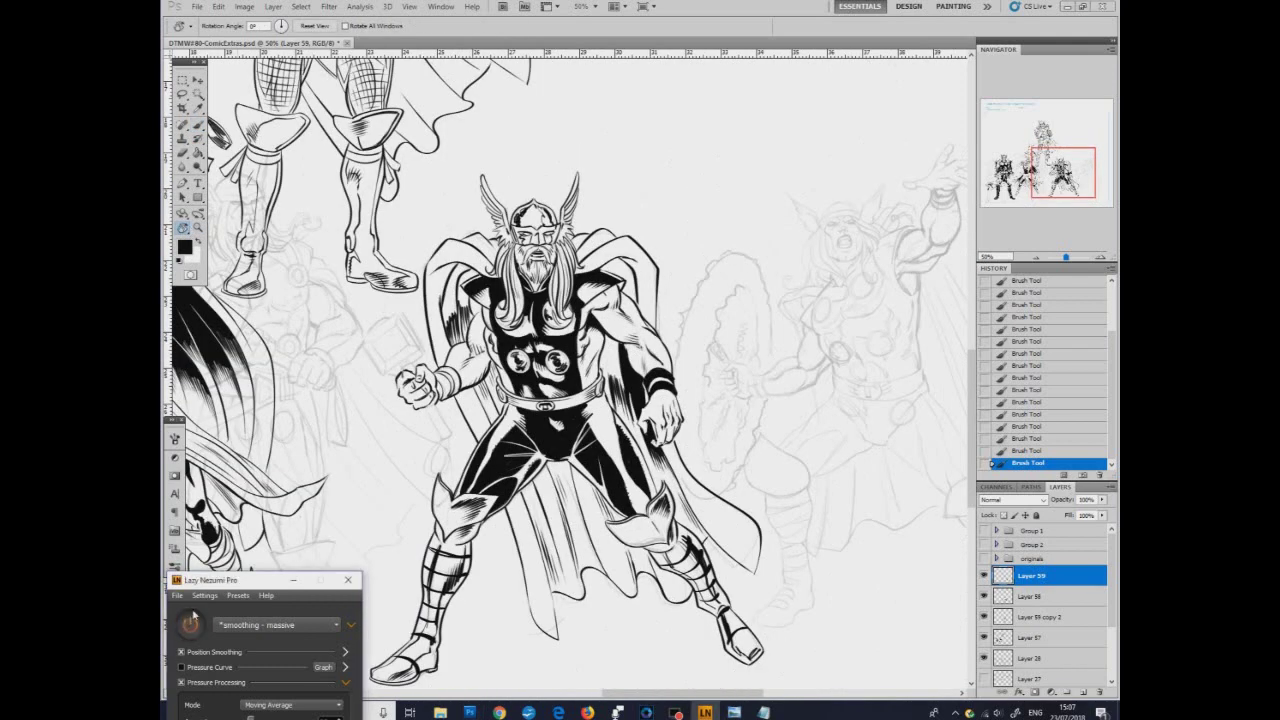
left_click(198, 241)
left_click(198, 126)
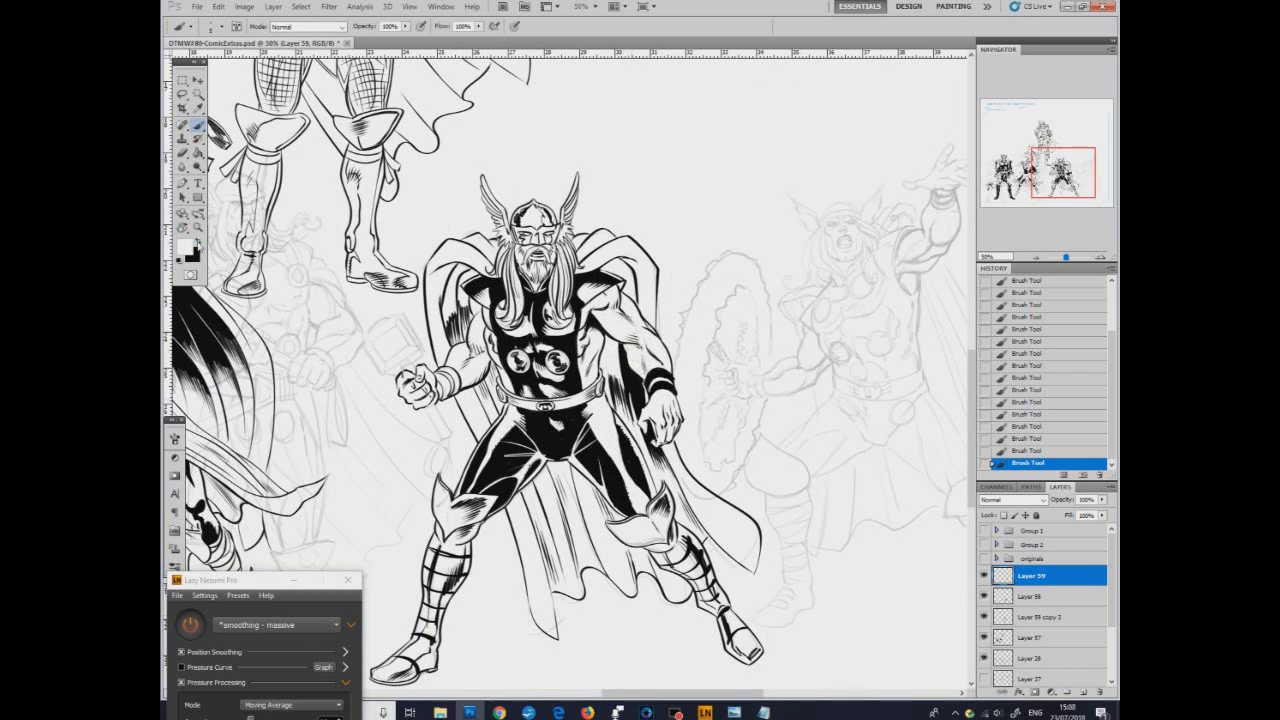
key("x")
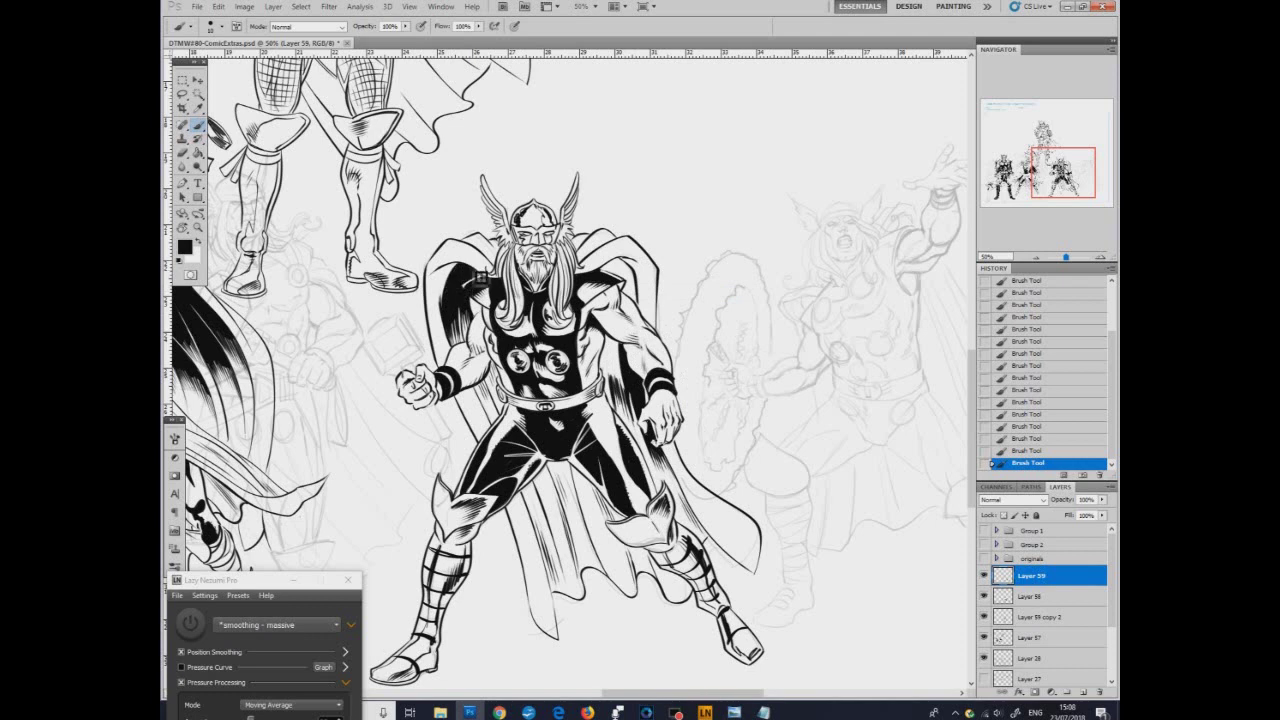
key("x")
right_click(440, 336)
key("Escape")
key("x")
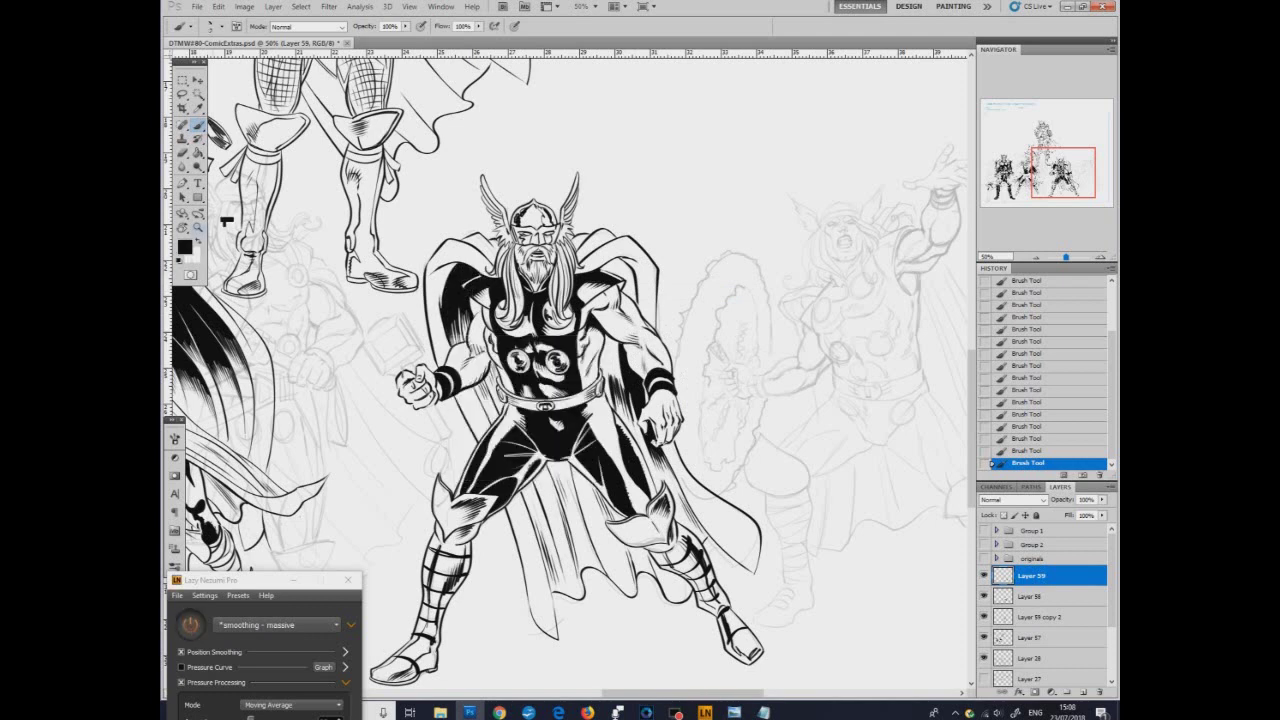
Fill the cape's interior below the left shoulder and behind the left arm with black, alternating with white for touch-ups.
key("x")
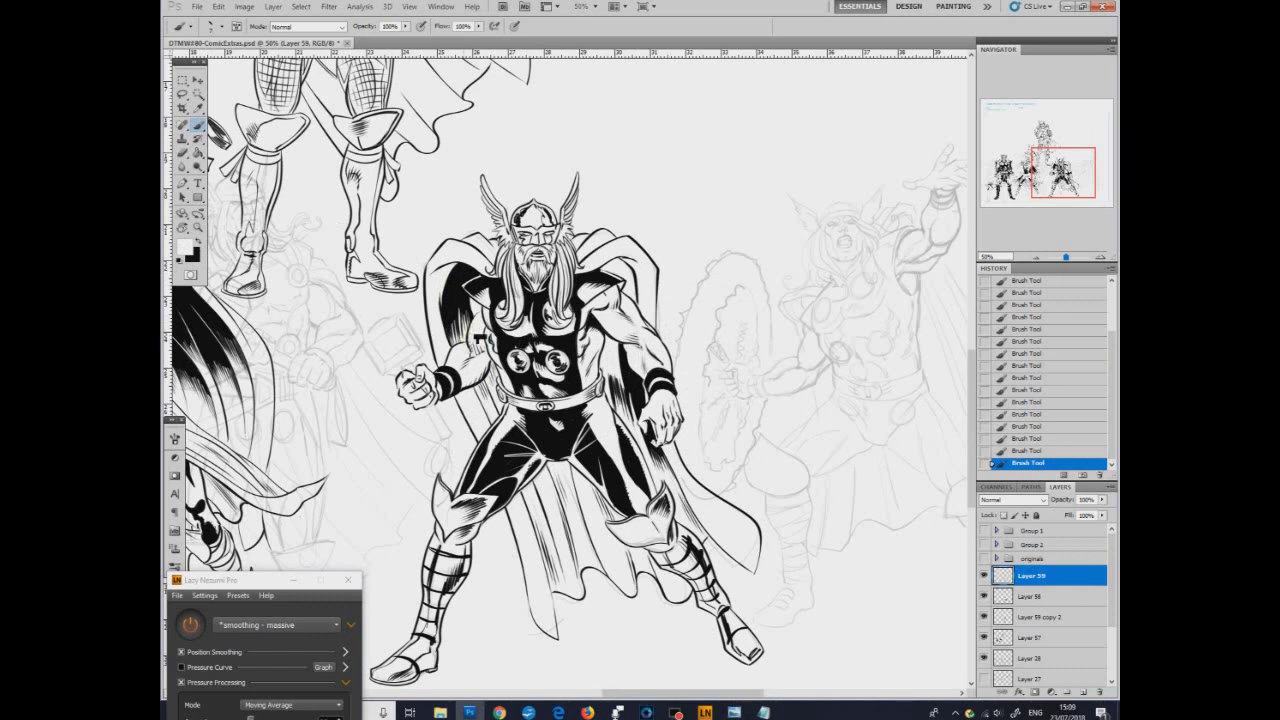
key("x")
key("x")
key("x")
right_click(610, 272)
key("Escape")
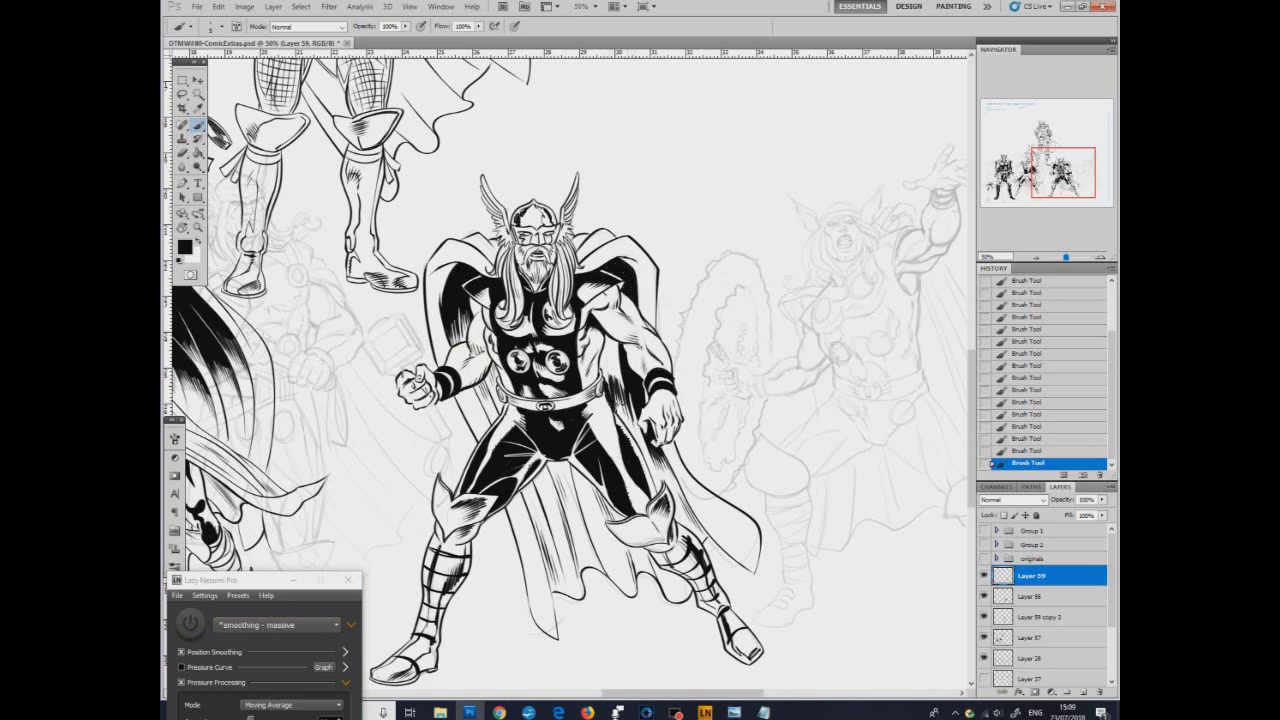
key("x")
key("x")
left_click_drag(612, 358, 614, 392)
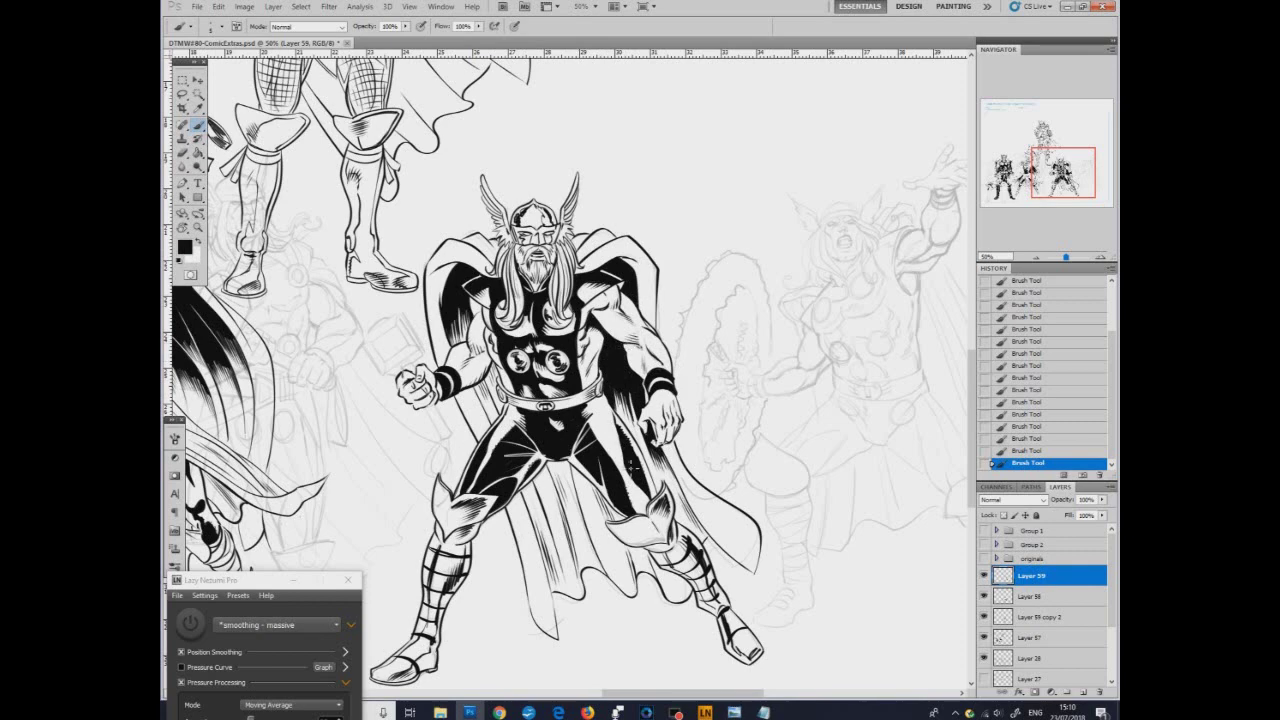
Rotate the canvas to square up the hammer and ink its head and handle in the figure's right fist.
key("r")
left_click_drag(468, 460, 343, 397)
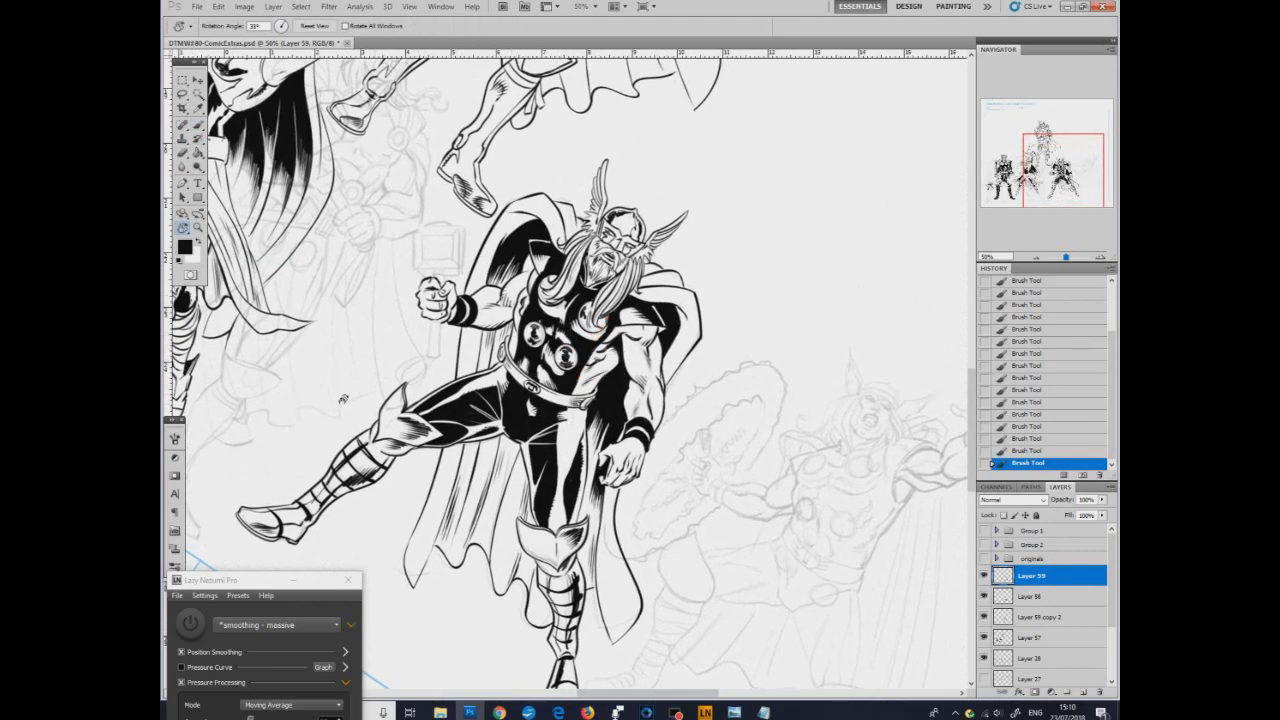
left_click_drag(444, 326, 444, 355)
left_click_drag(432, 290, 432, 355)
left_click(191, 624)
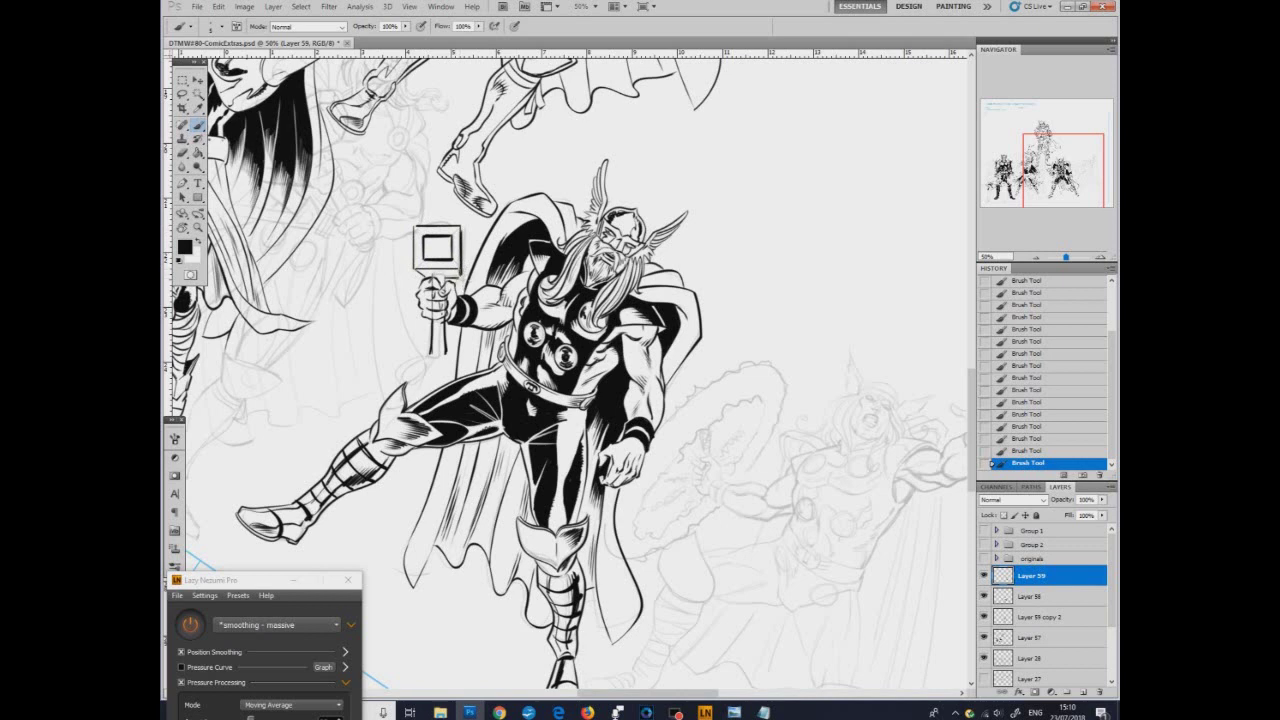
Erase stray lines around the hammer head and ink black wrapping bands on the handle.
key("e")
left_click_drag(467, 268, 467, 276)
left_click_drag(469, 270, 468, 276)
mouse_move(469, 271)
left_mouse_down()
mouse_move(424, 260)
mouse_move(426, 238)
mouse_move(458, 222)
left_mouse_up()
key("b")
left_click_drag(433, 275, 446, 278)
left_click_drag(433, 322, 445, 341)
left_click_drag(431, 343, 446, 355)
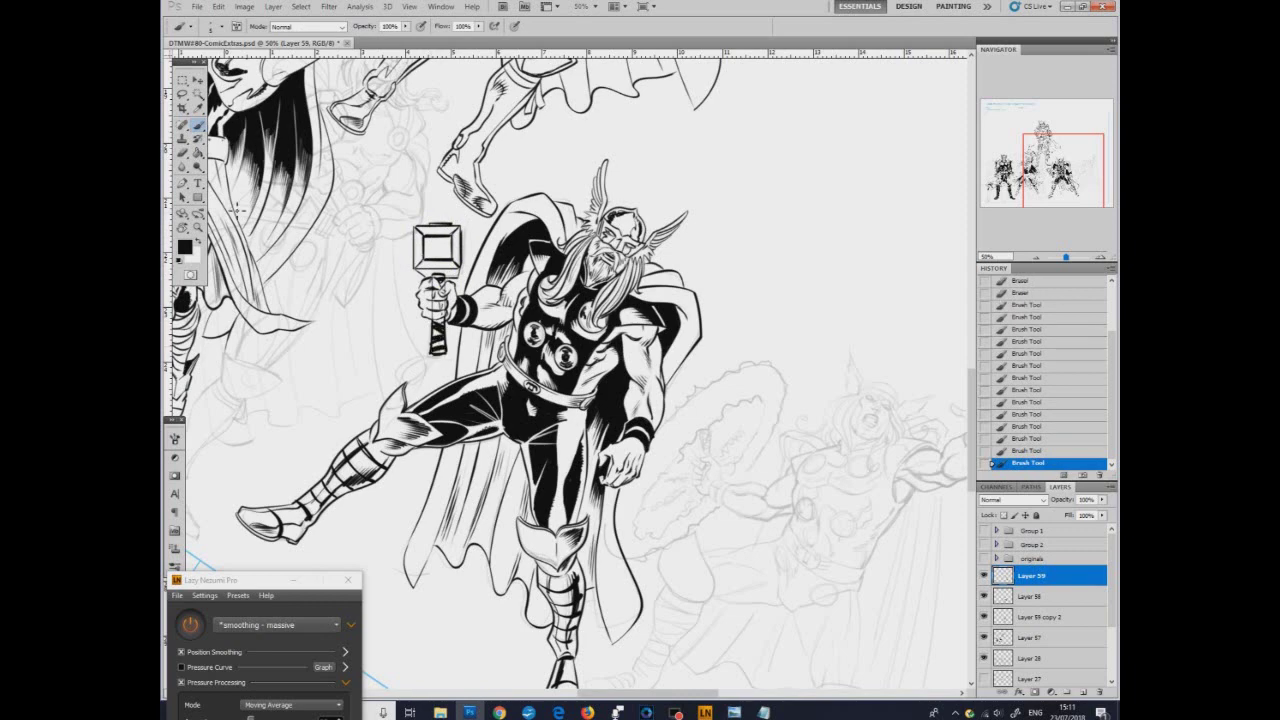
Erase the lines overlapping at the fist and hammer handle, and make Layer 59 copy 2 active.
left_click(183, 153)
left_click_drag(450, 294, 448, 334)
left_click(1010, 618)
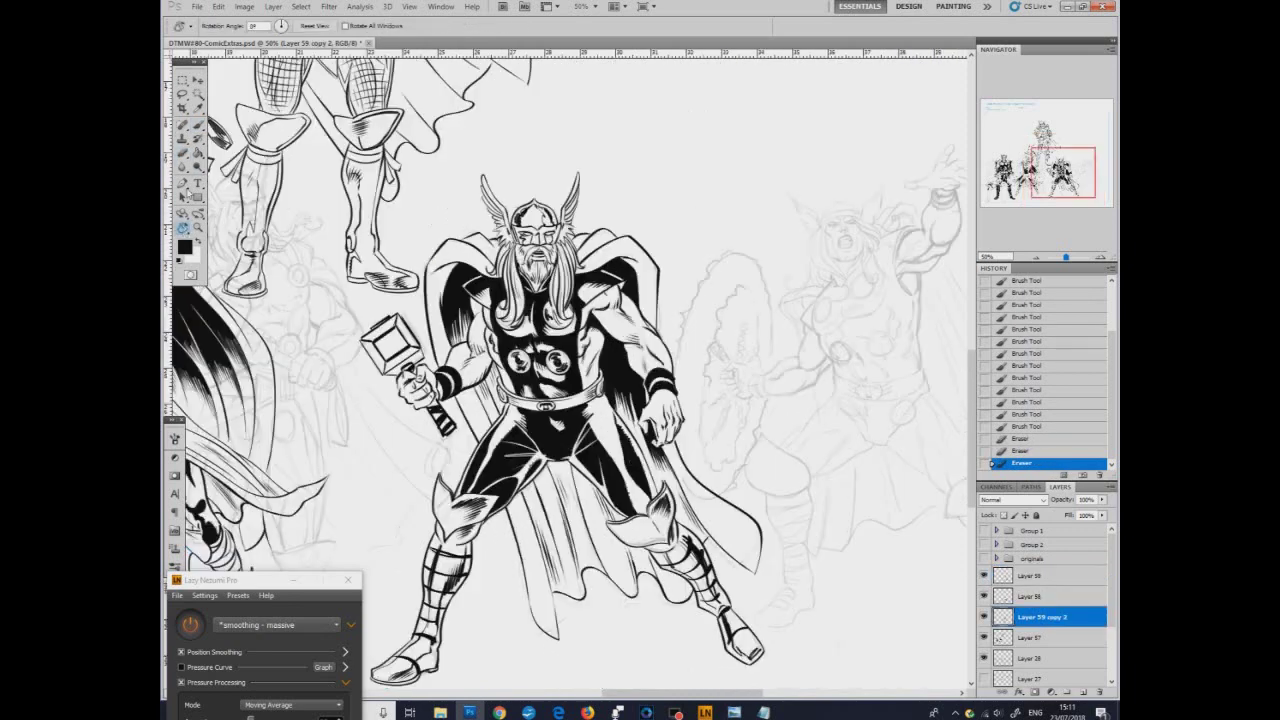
Choose a different brush and ink the looped strap hanging from the end of the hammer handle.
key("b")
right_click(545, 489)
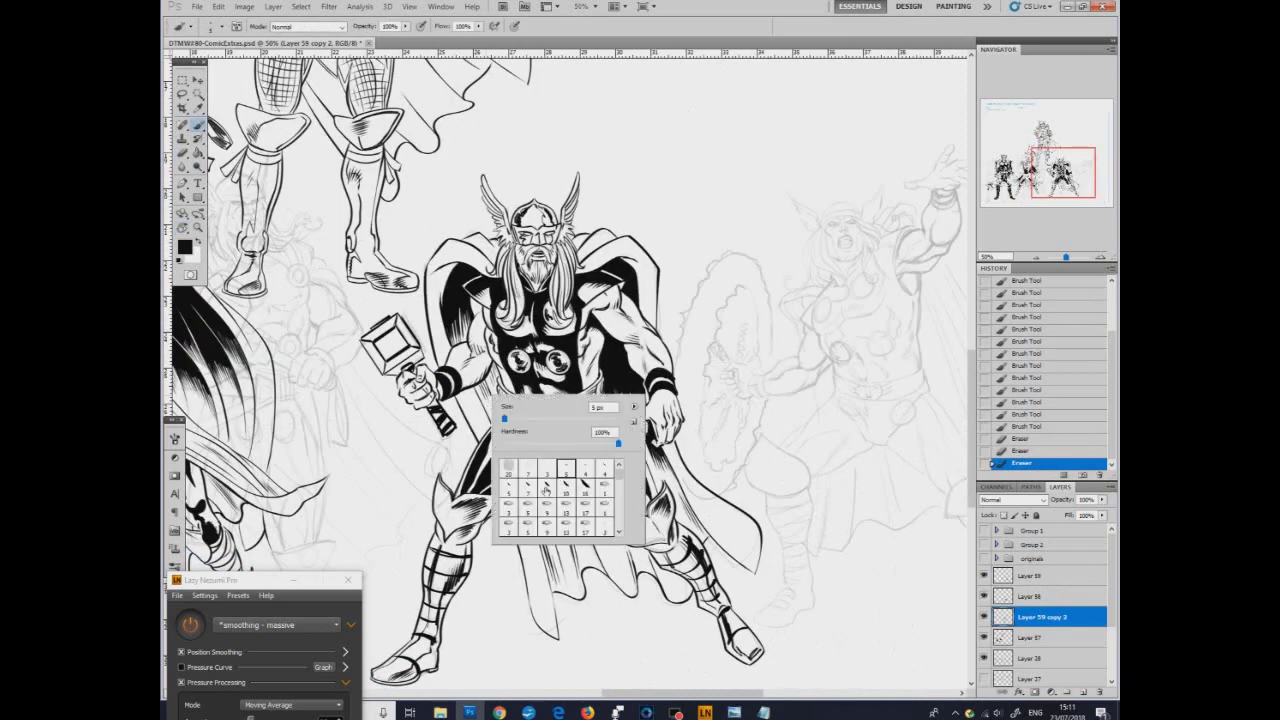
left_click(545, 489)
left_click_drag(453, 440, 429, 471)
mouse_move(454, 440)
left_mouse_down()
mouse_move(437, 476)
mouse_move(451, 460)
left_mouse_up()
left_click_drag(453, 440, 436, 472)
left_click_drag(450, 454, 431, 474)
left_click_drag(446, 460, 441, 474)
mouse_move(450, 458)
left_mouse_down()
mouse_move(443, 475)
mouse_move(456, 452)
left_mouse_up()
Return to Layer 59 and refine the cape's folds, switching between white and black.
left_click(190, 625)
left_click(1022, 578)
key("x")
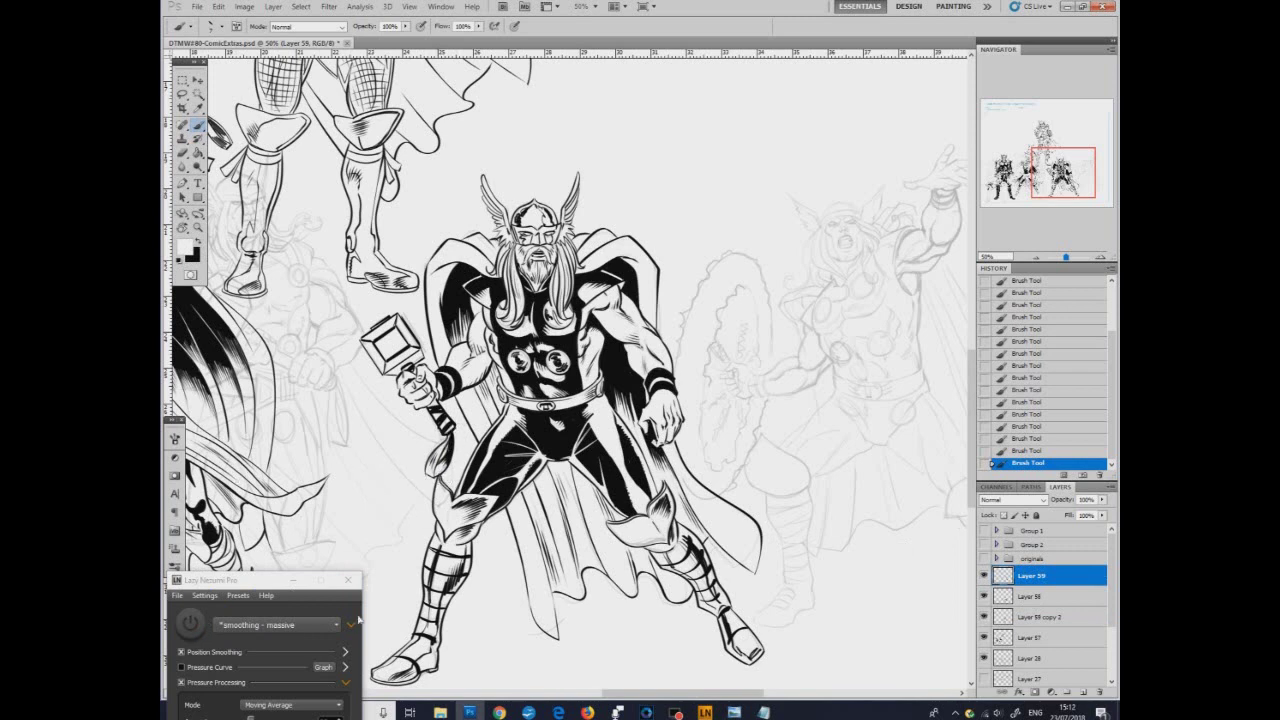
key("x")
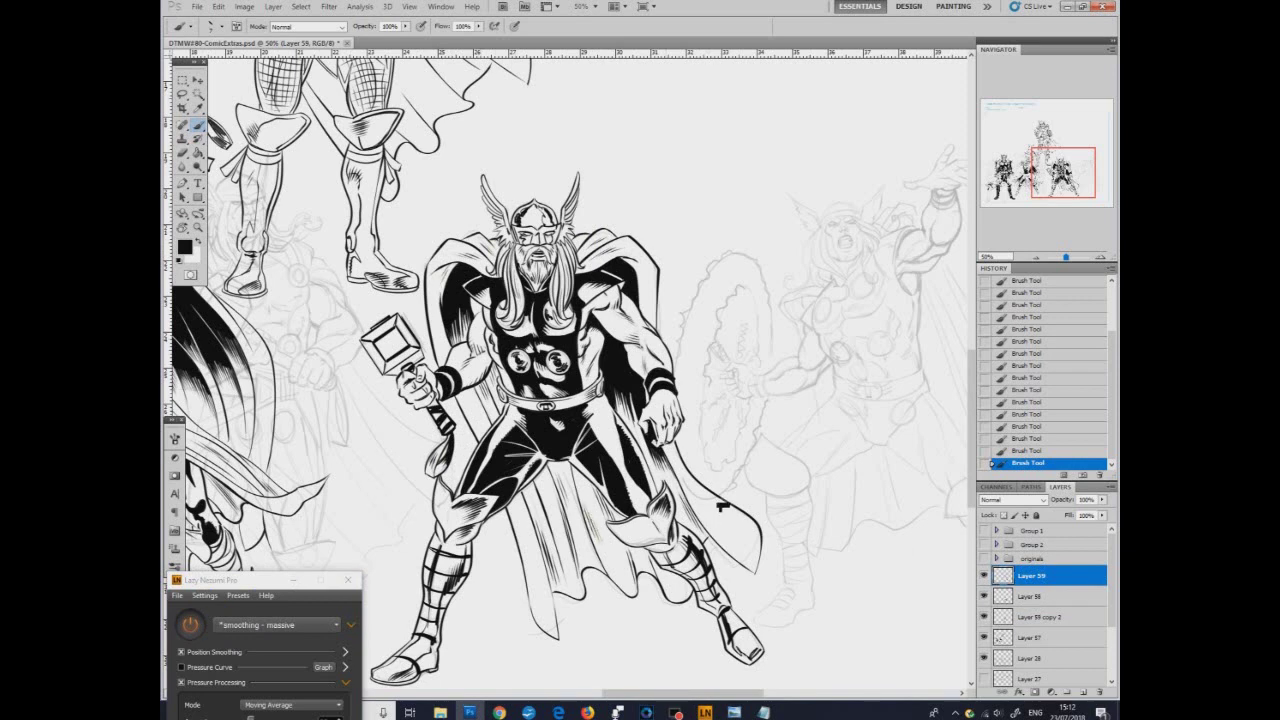
scroll(560, 680, "down", 2)
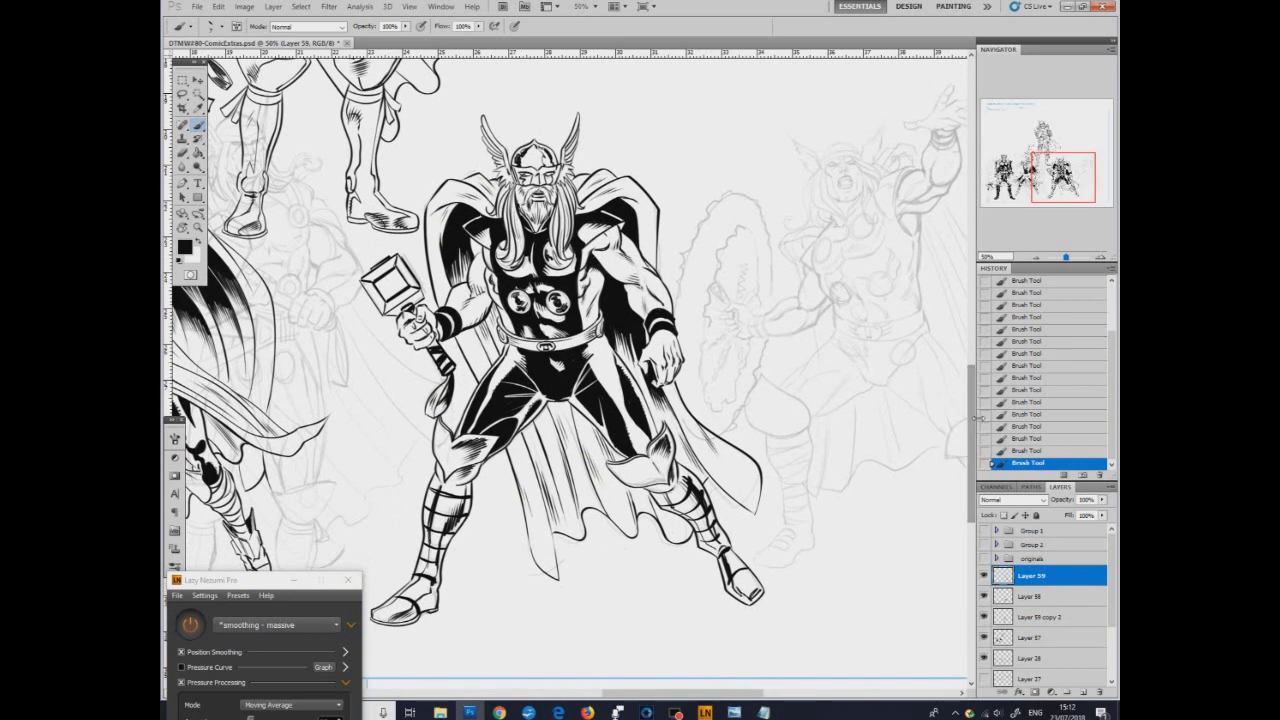